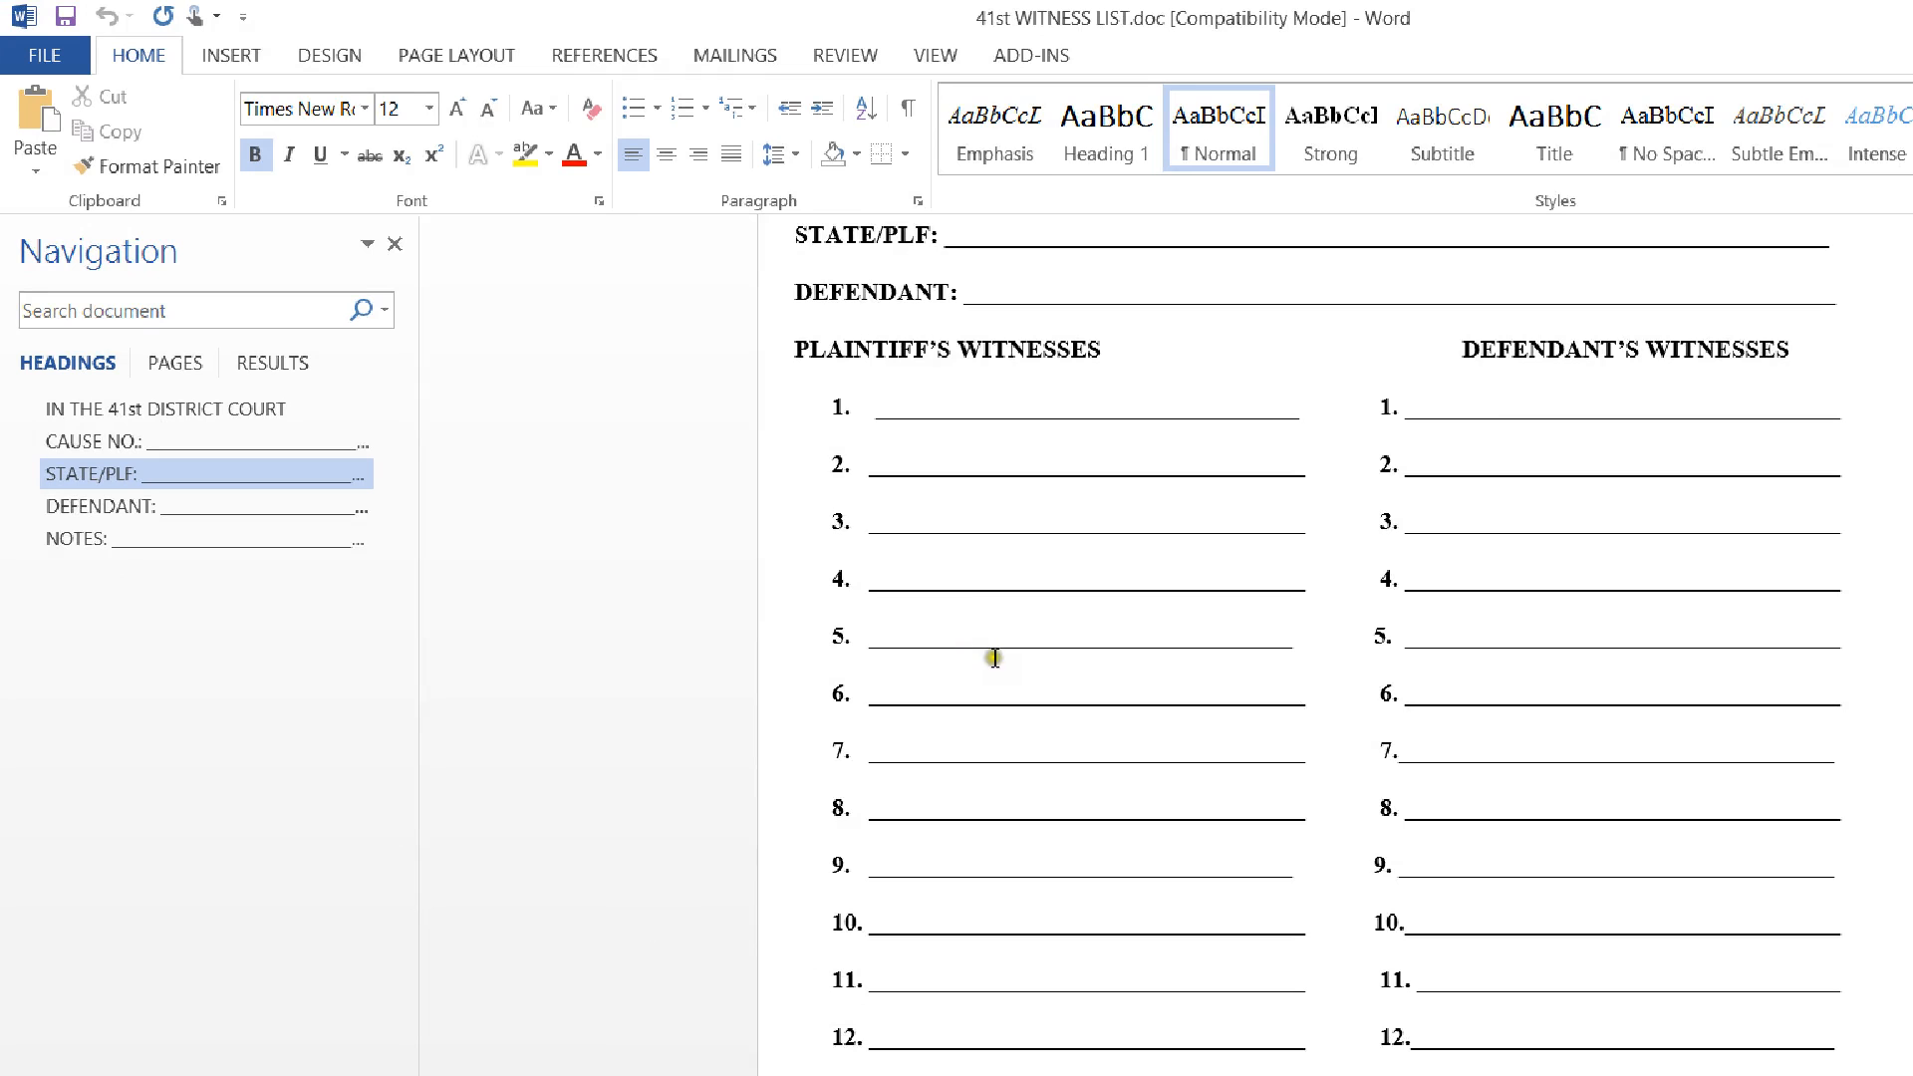
Step: Review the witness list form from the court heading through the numbered witness lines to the notes section
scroll(933, 590, up, 3)
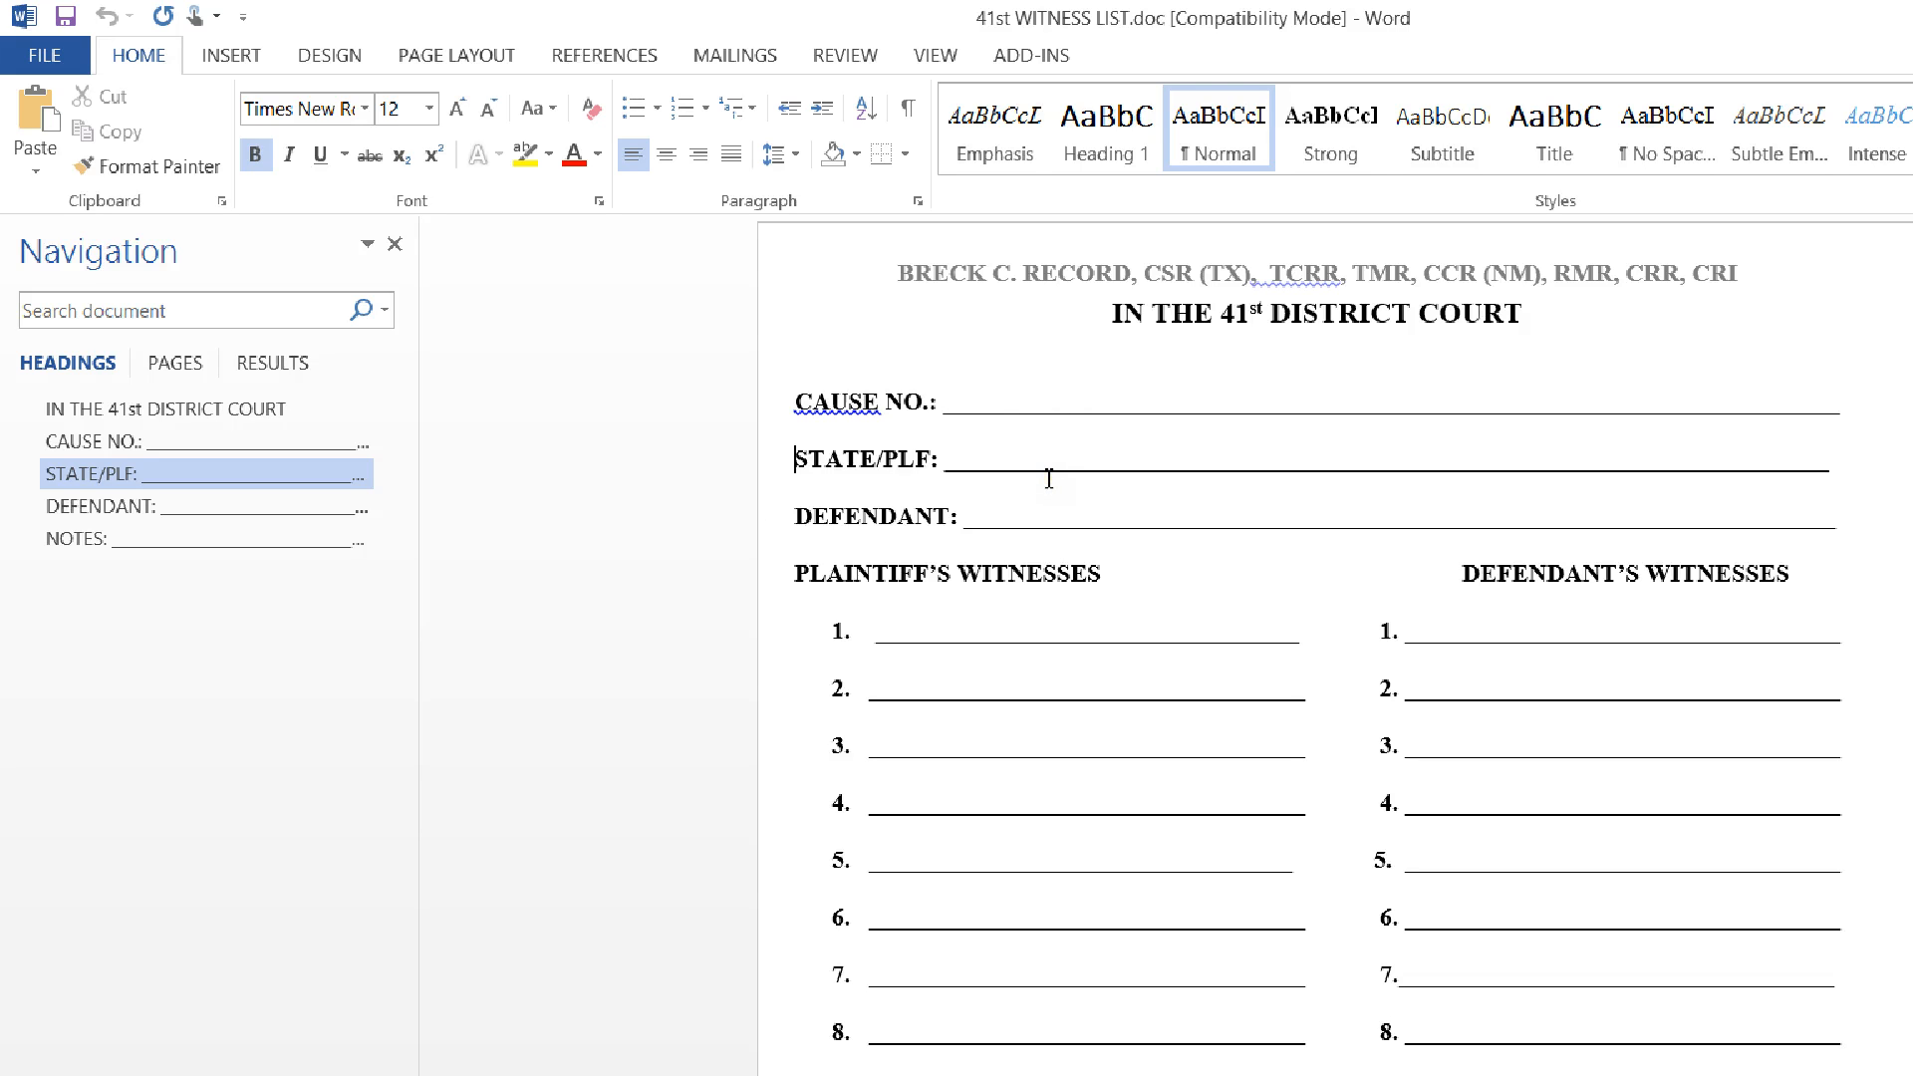
scroll(1049, 478, down, 5)
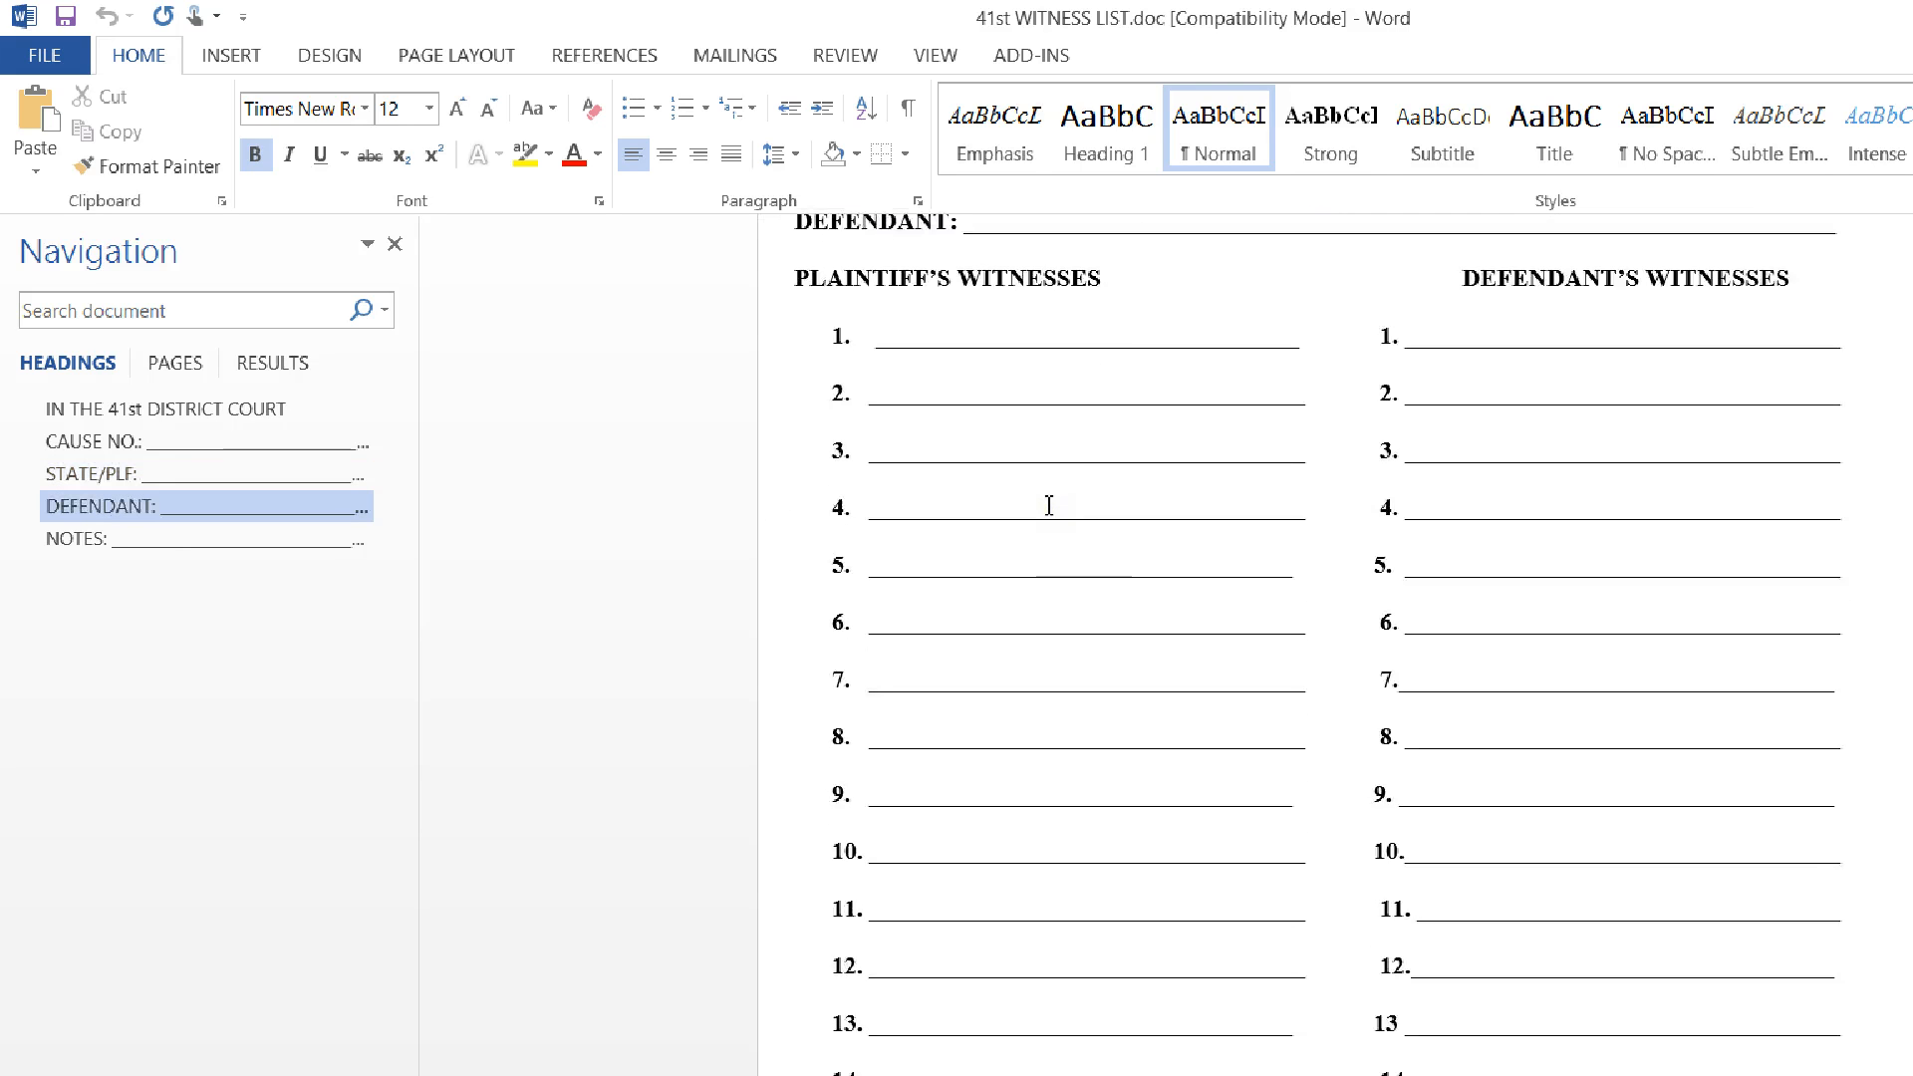
scroll(1049, 505, down, 6)
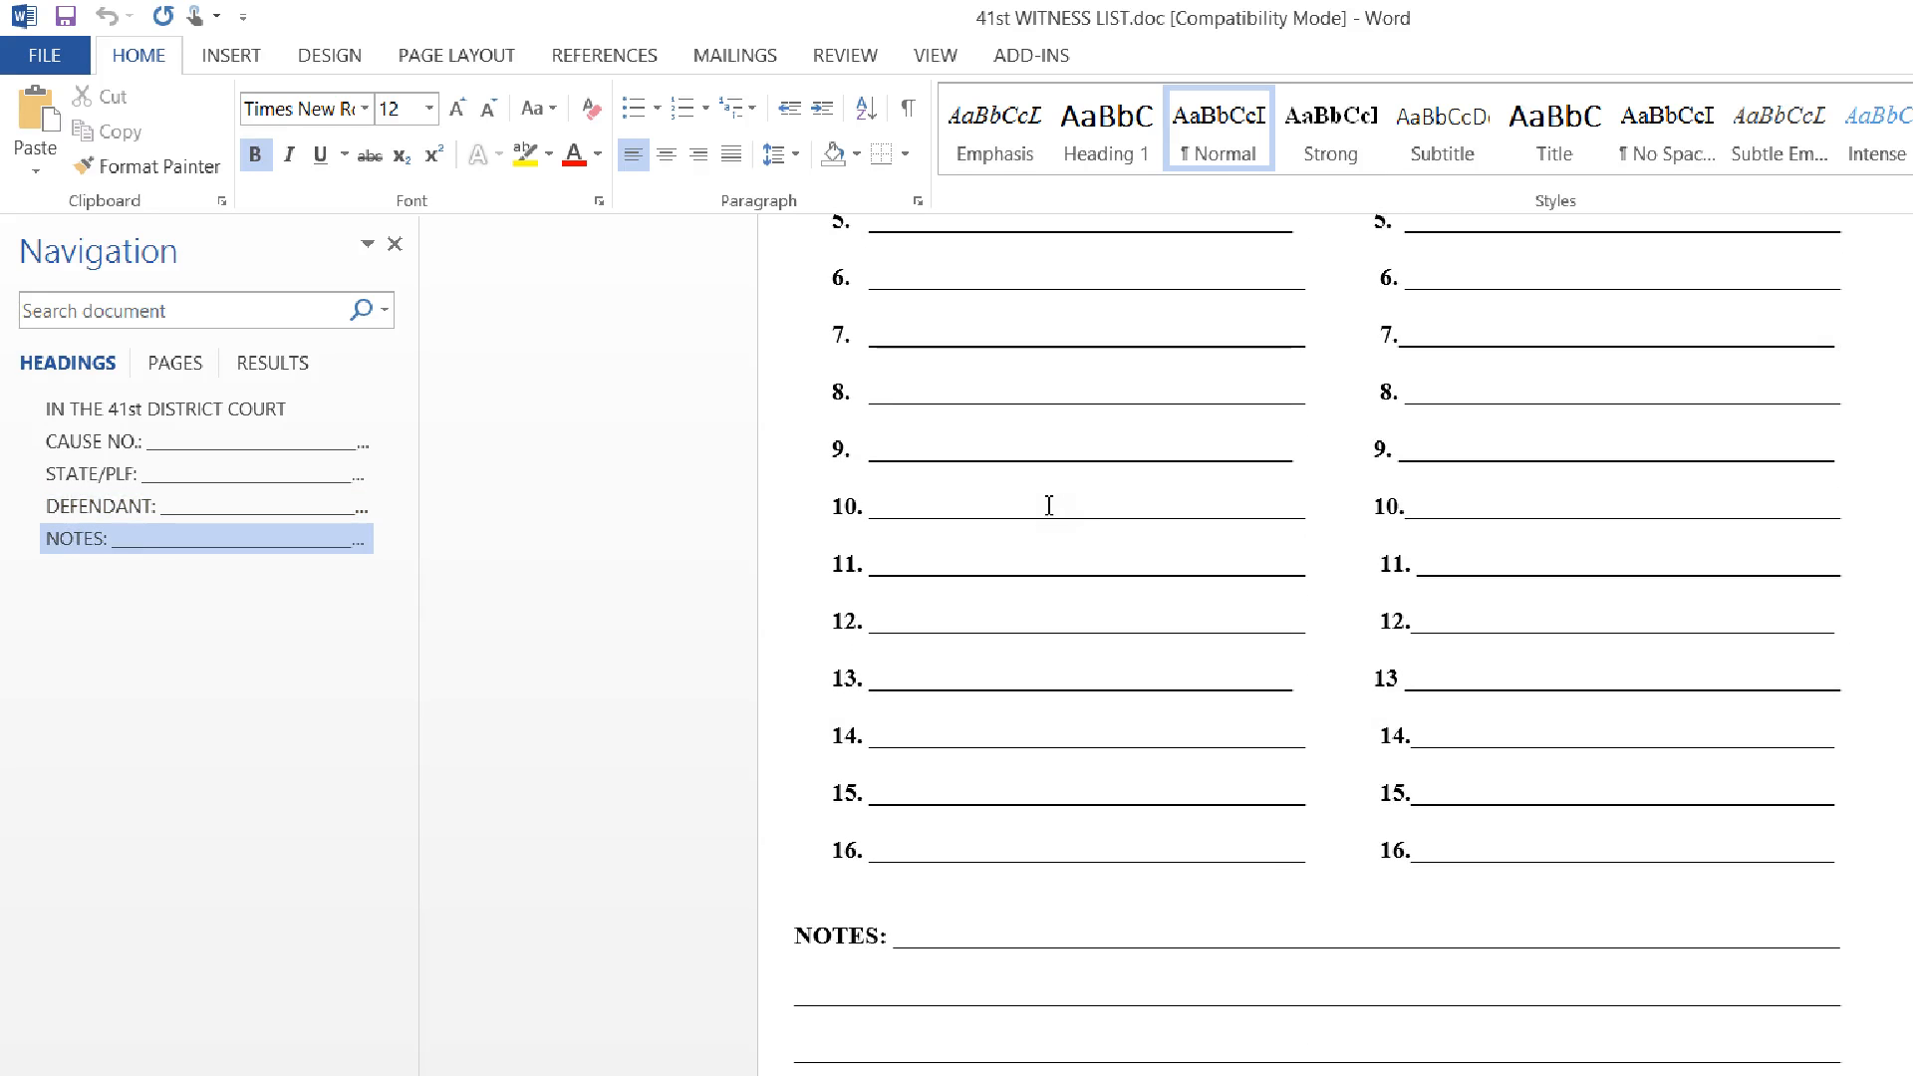
scroll(1049, 505, up, 5)
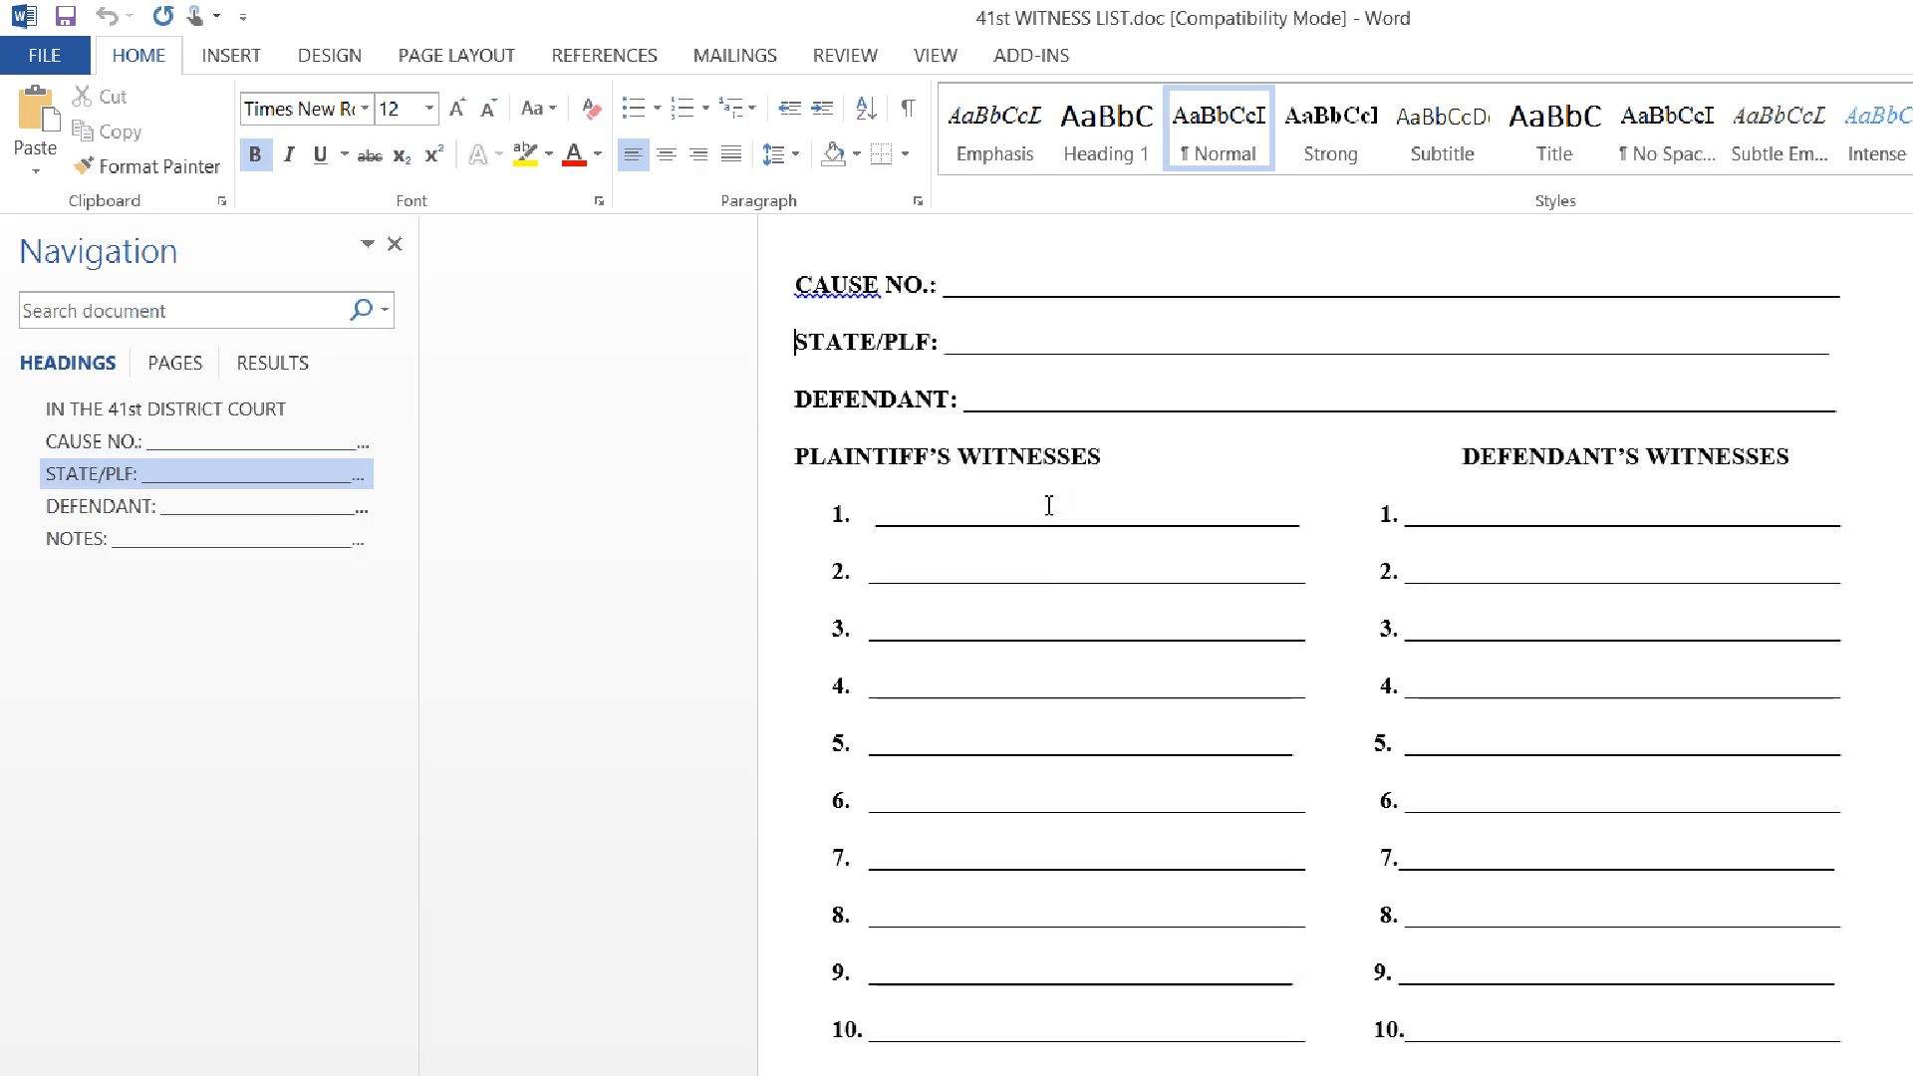
scroll(1049, 505, down, 4)
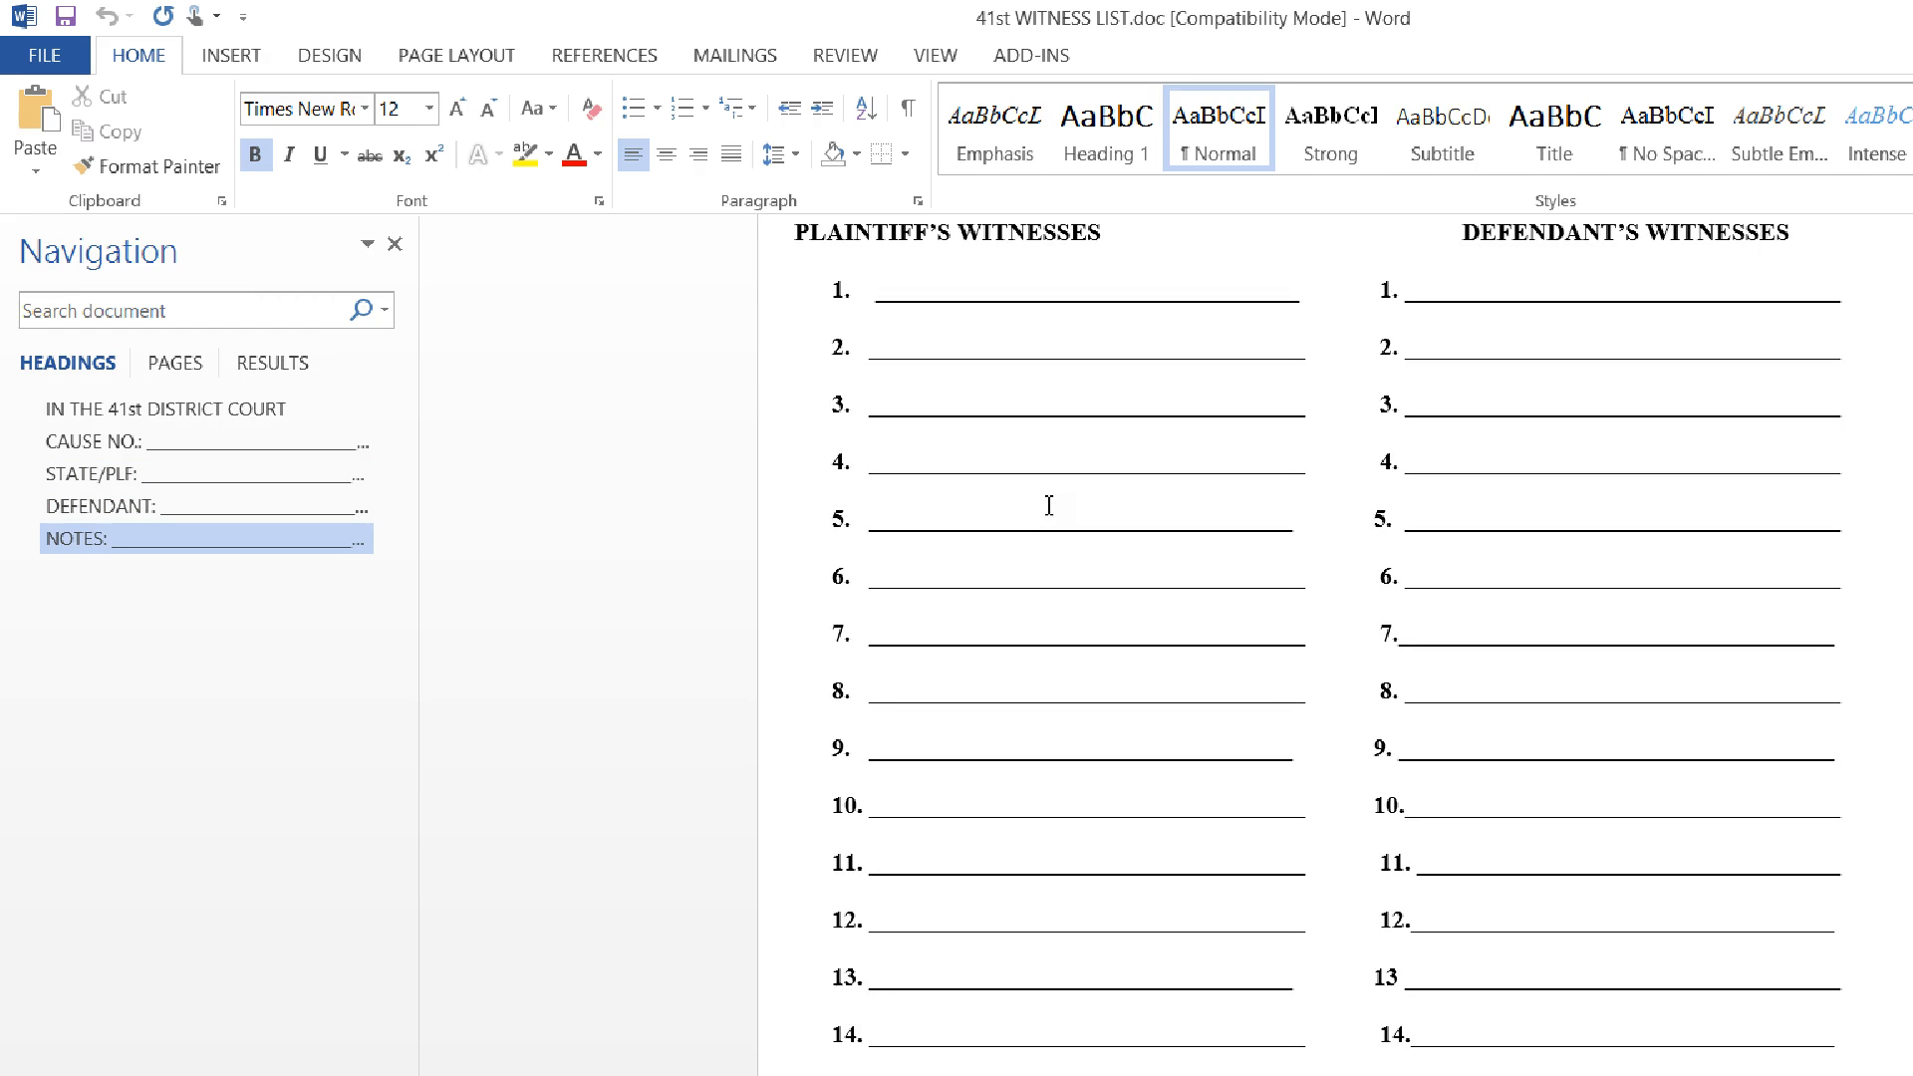
scroll(1049, 505, down, 3)
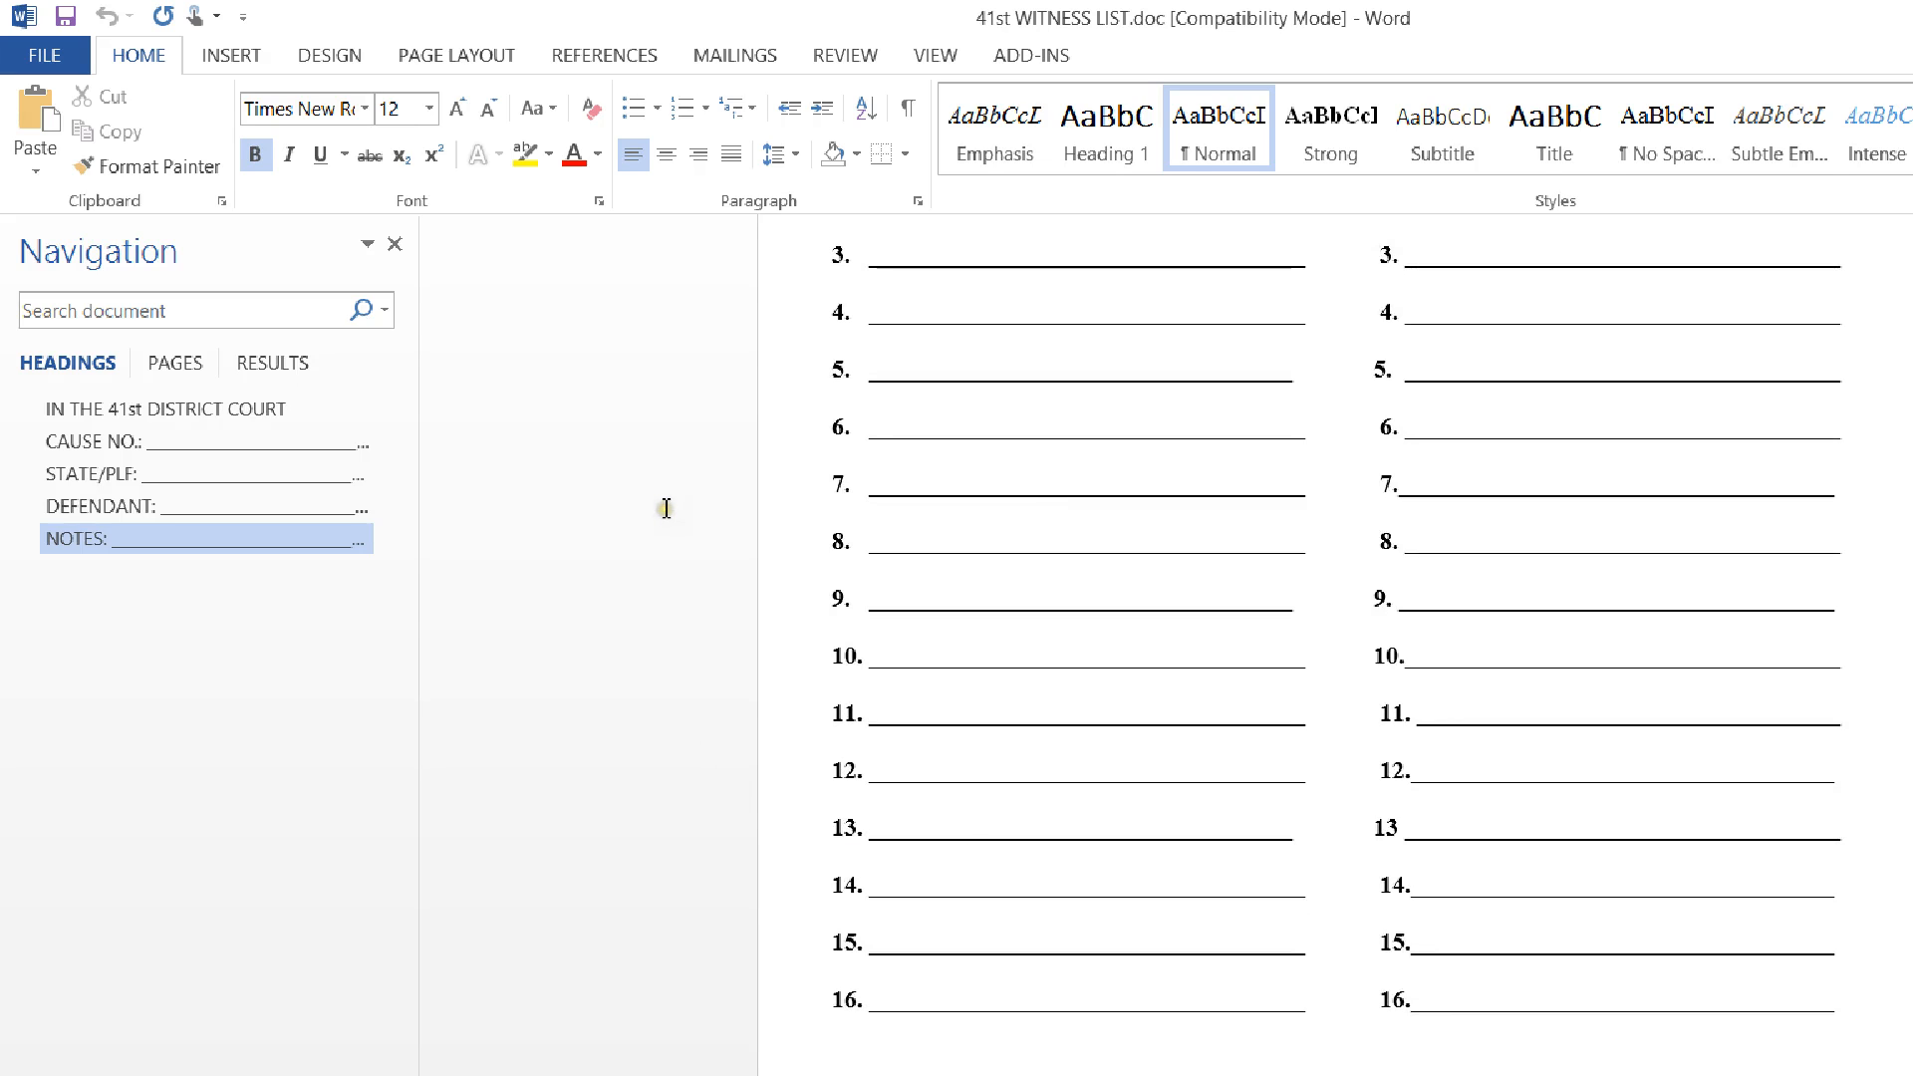
drag(659, 478, 1379, 803)
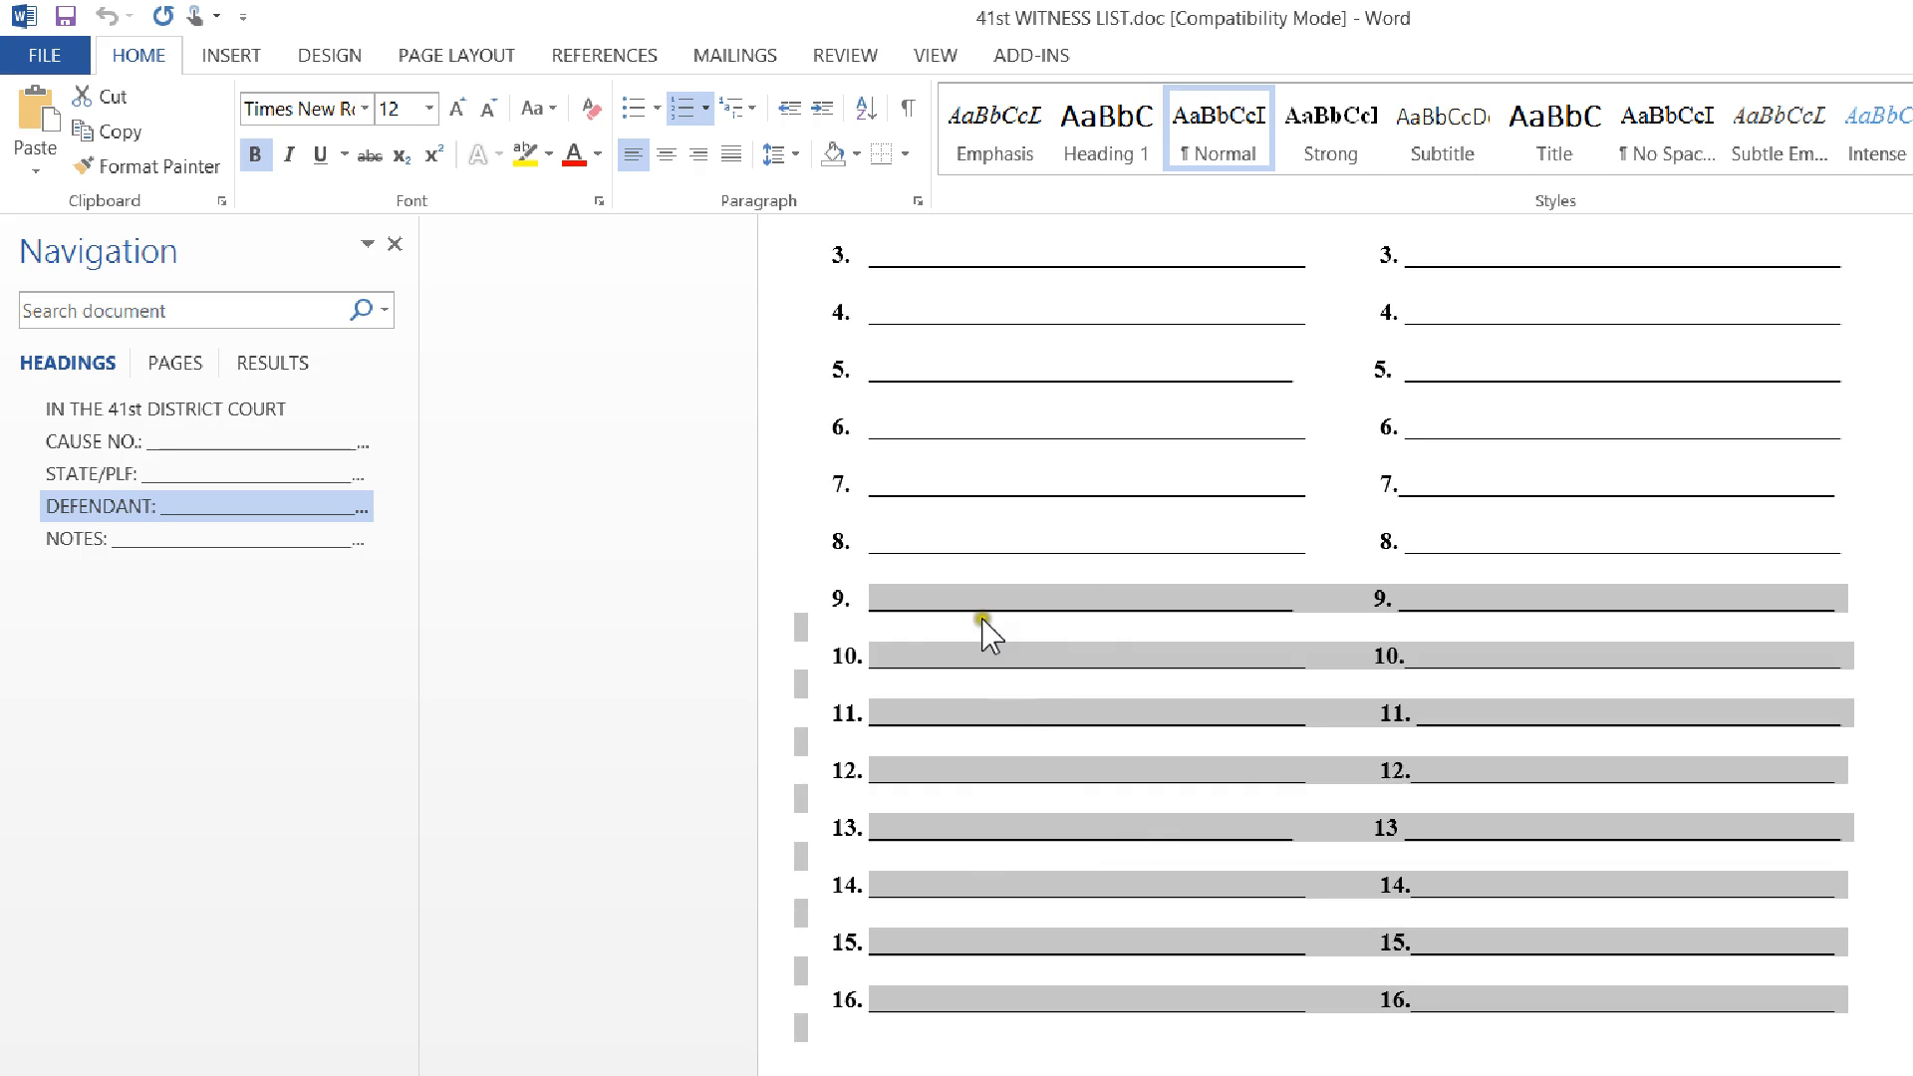
click(1068, 360)
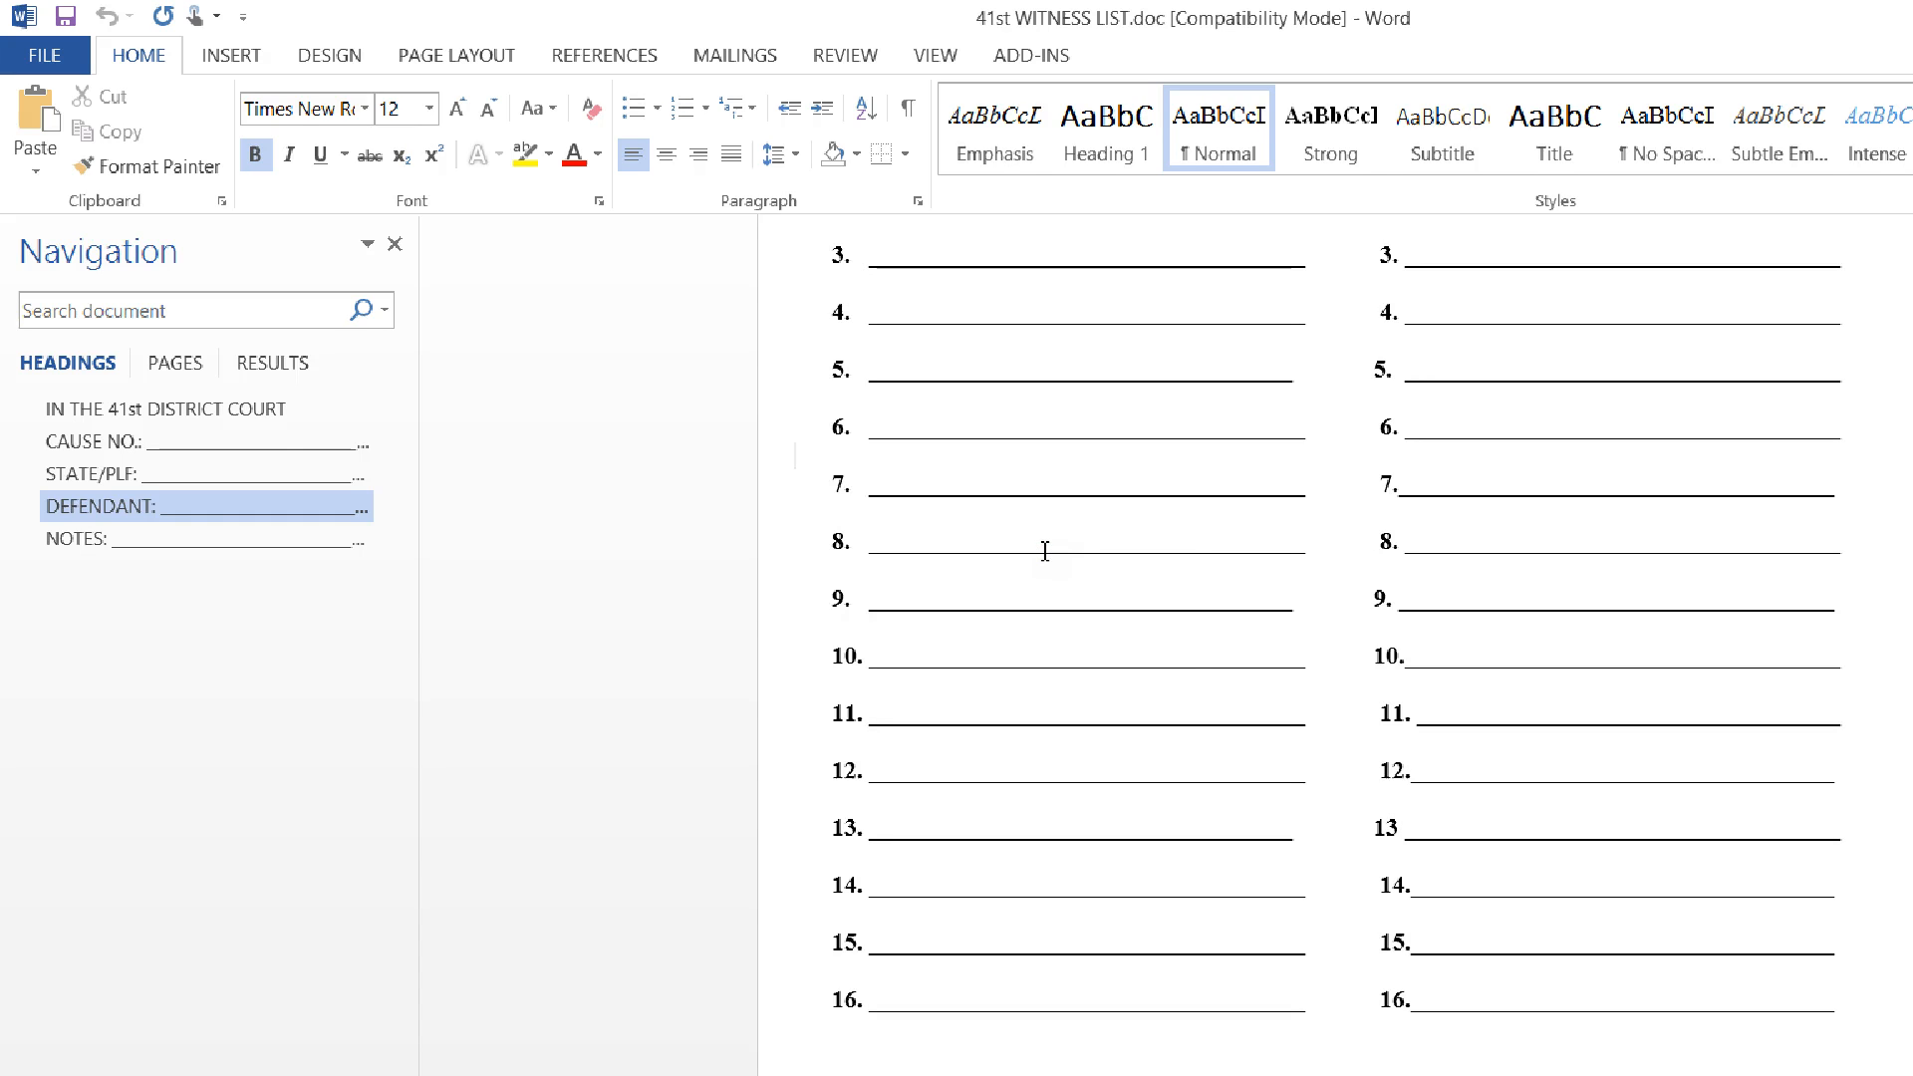
Step: Insert an embedded Excel spreadsheet at the end of the document, below the notes lines, and return to the document
click(1505, 972)
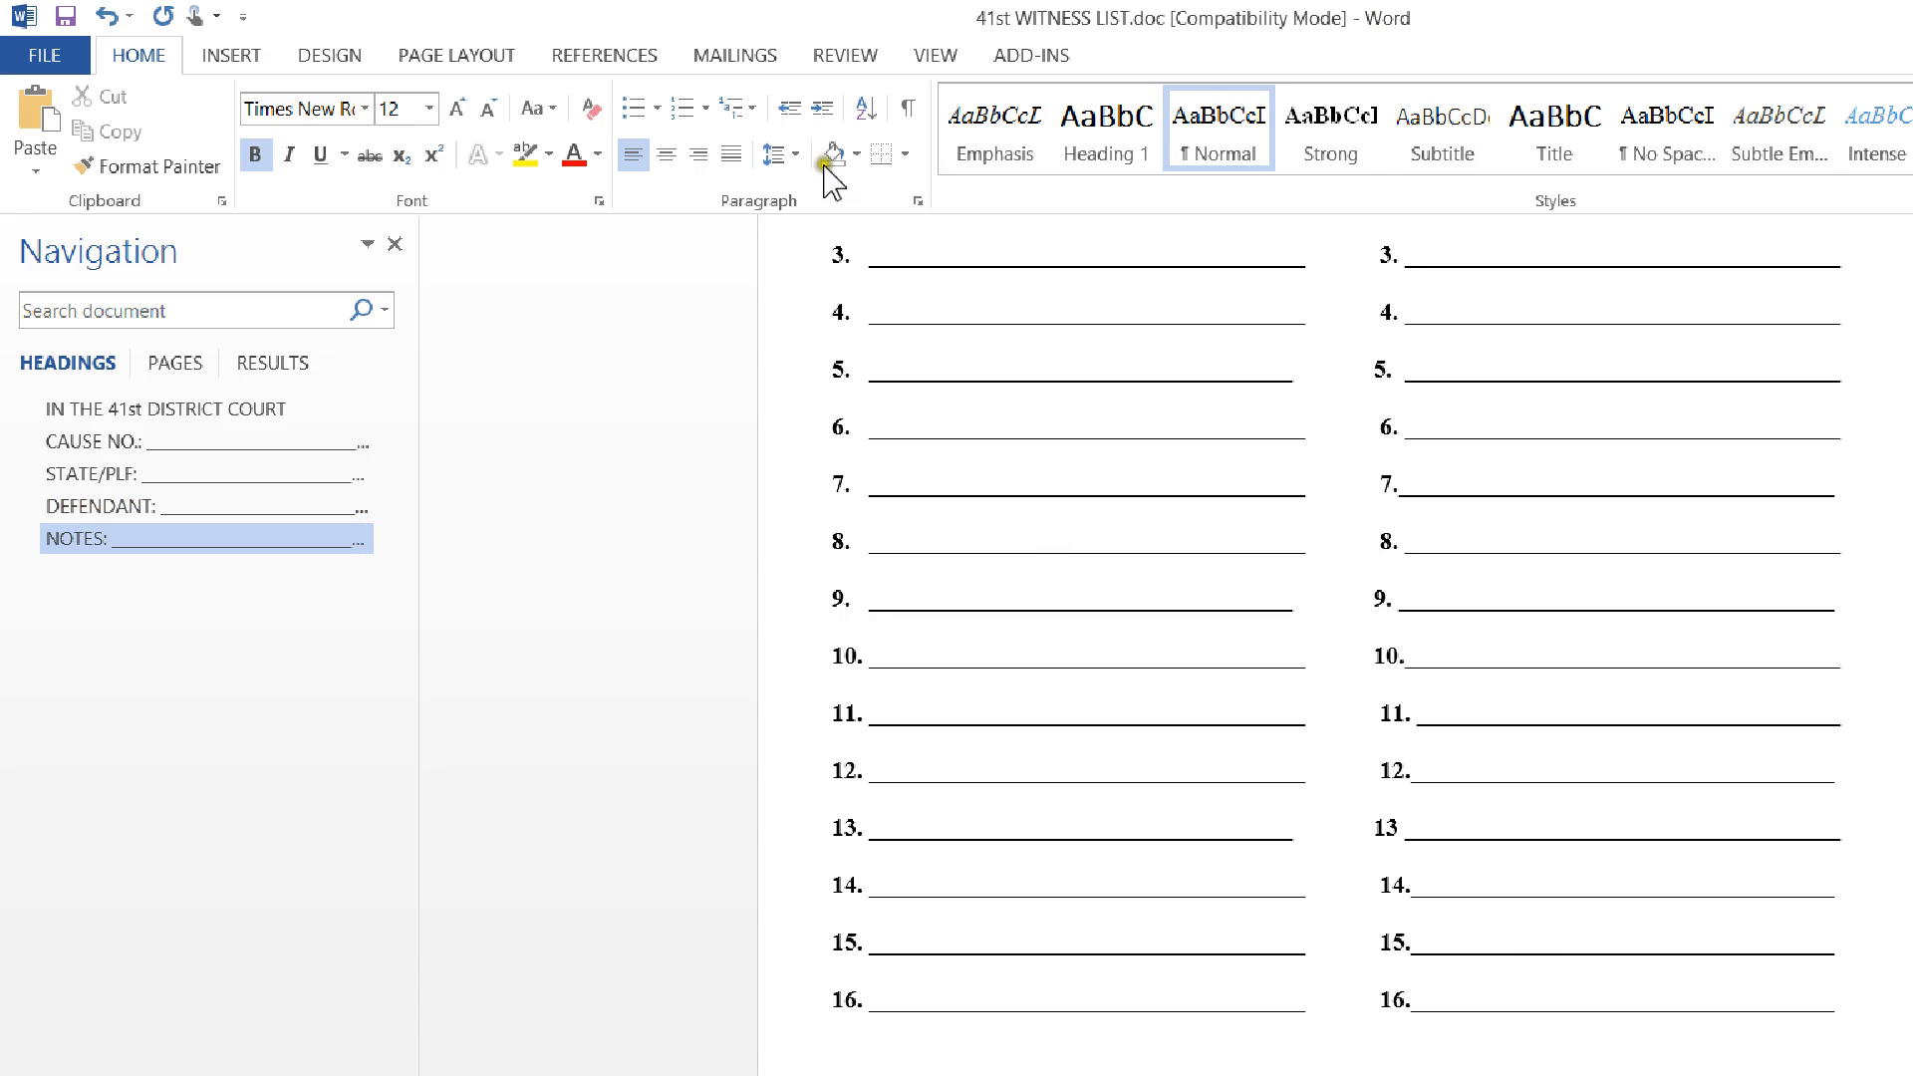
click(189, 48)
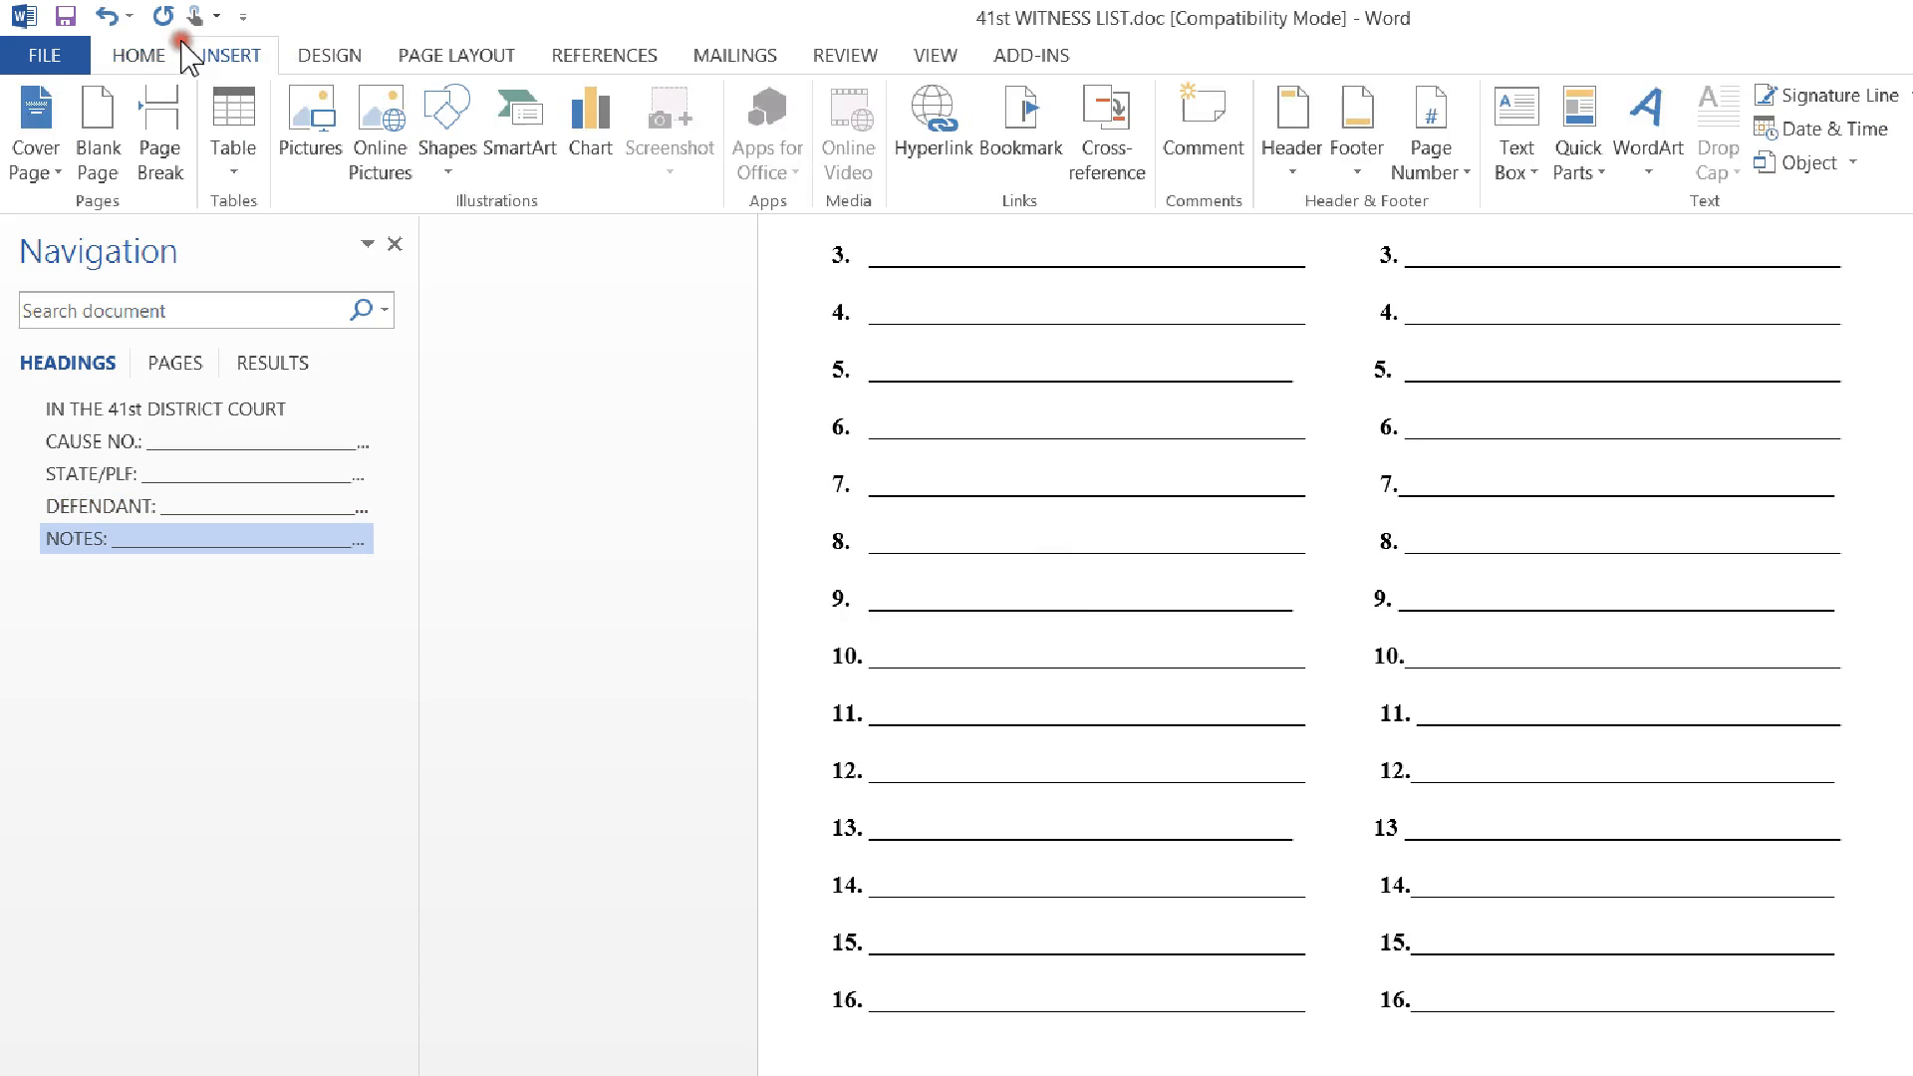
click(199, 152)
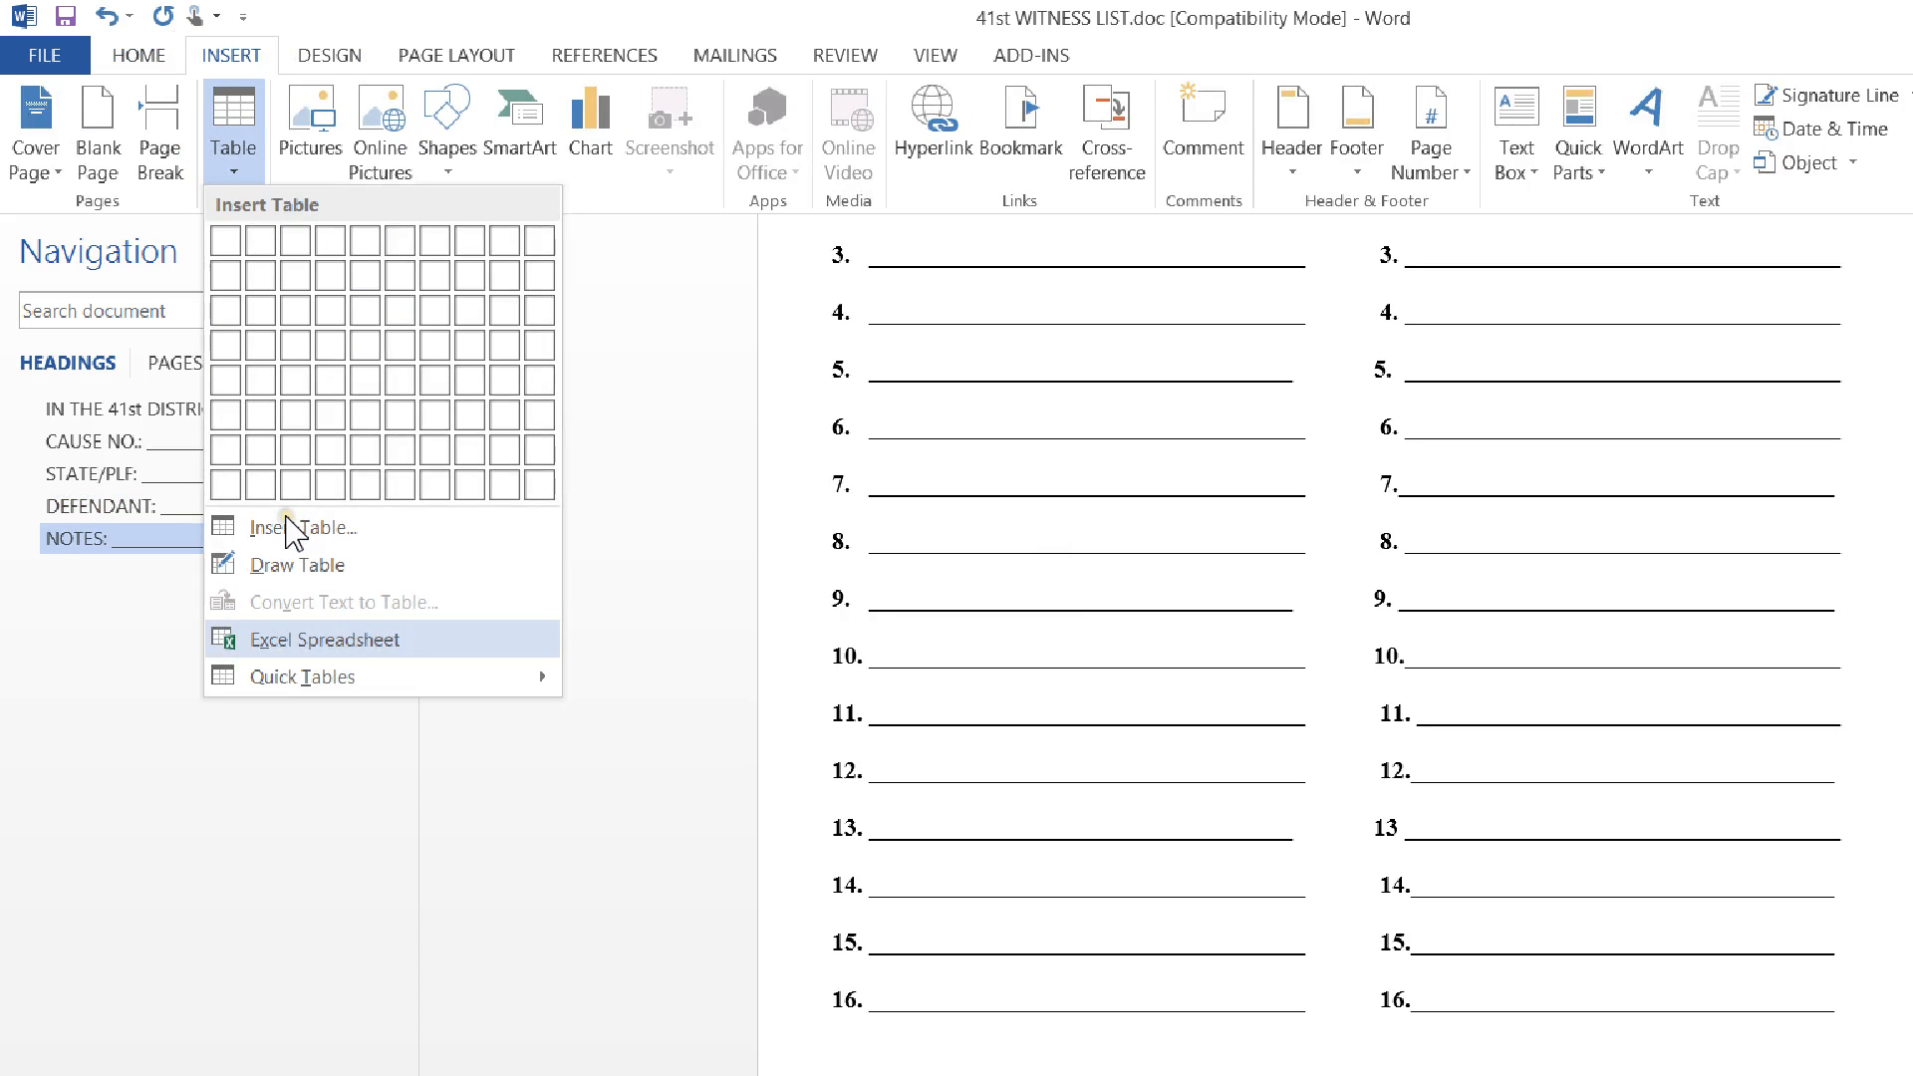
click(325, 640)
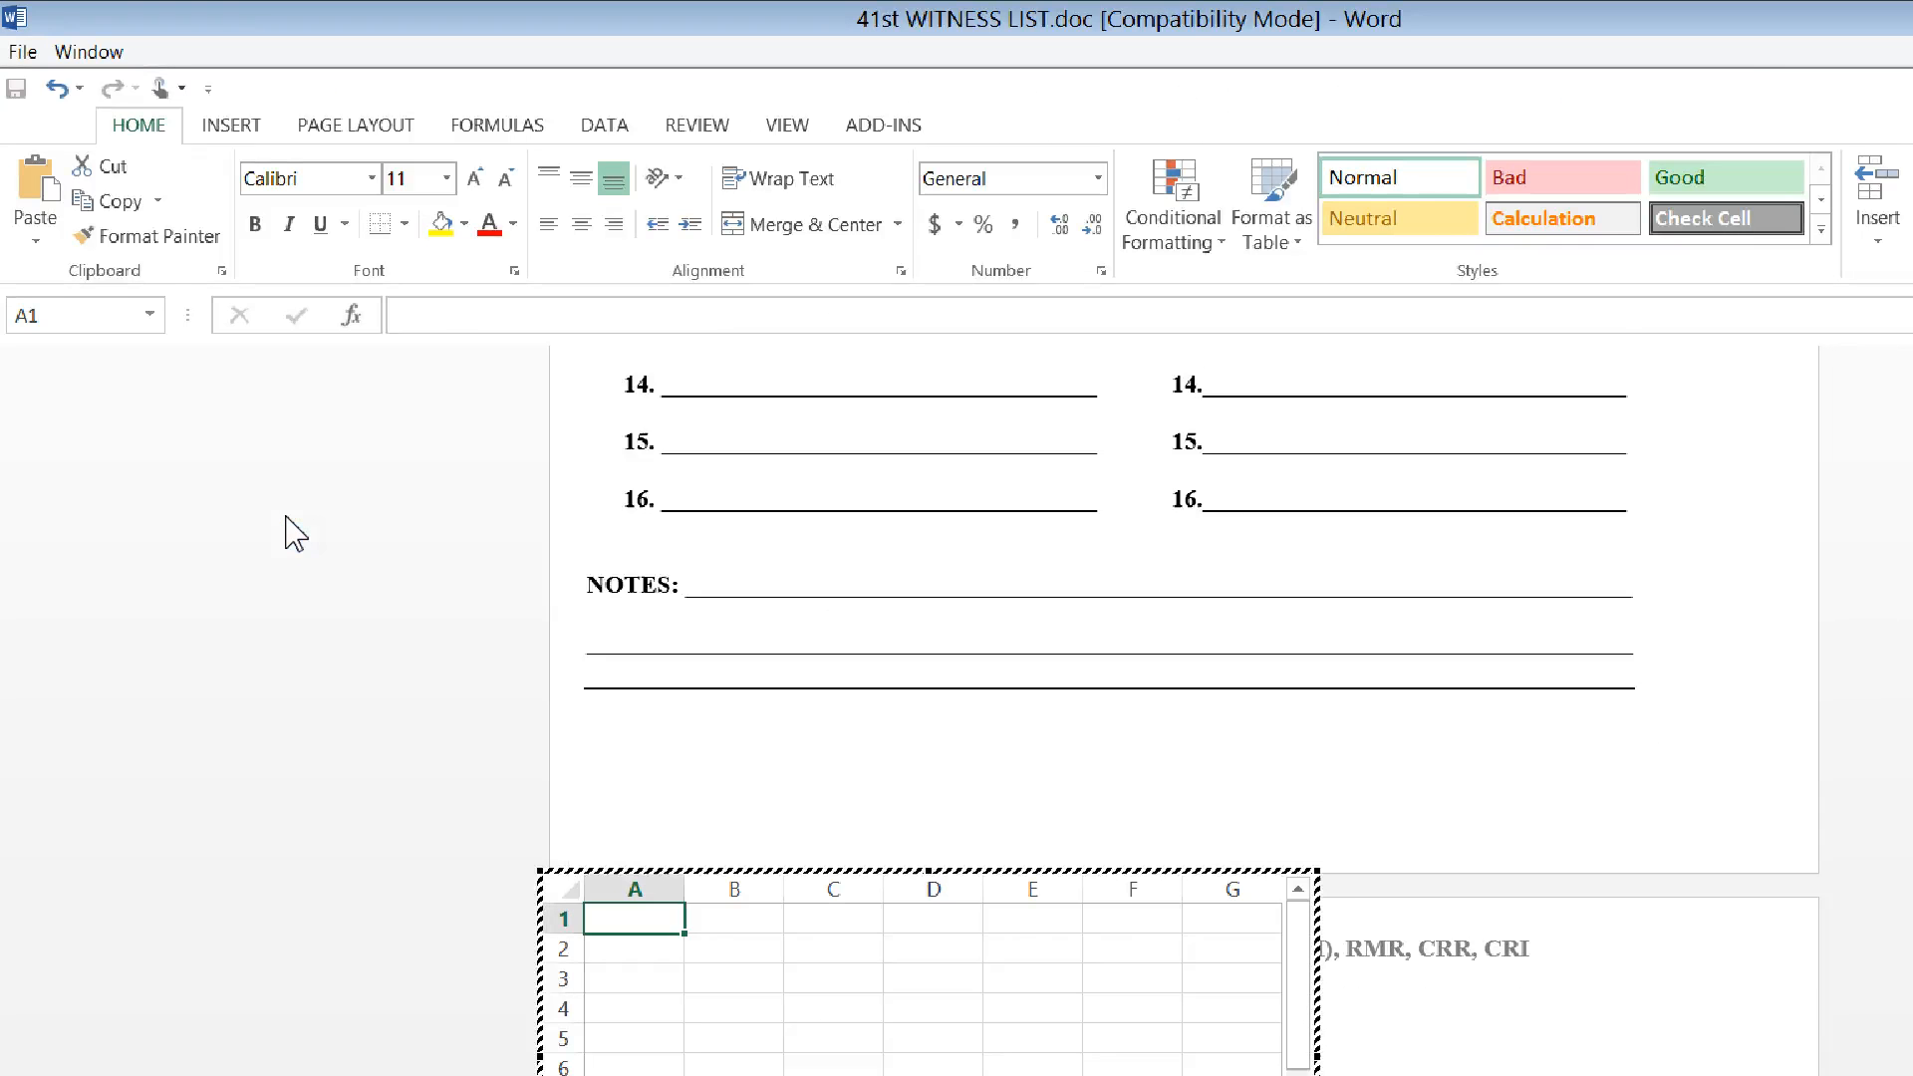
scroll(296, 533, down, 1)
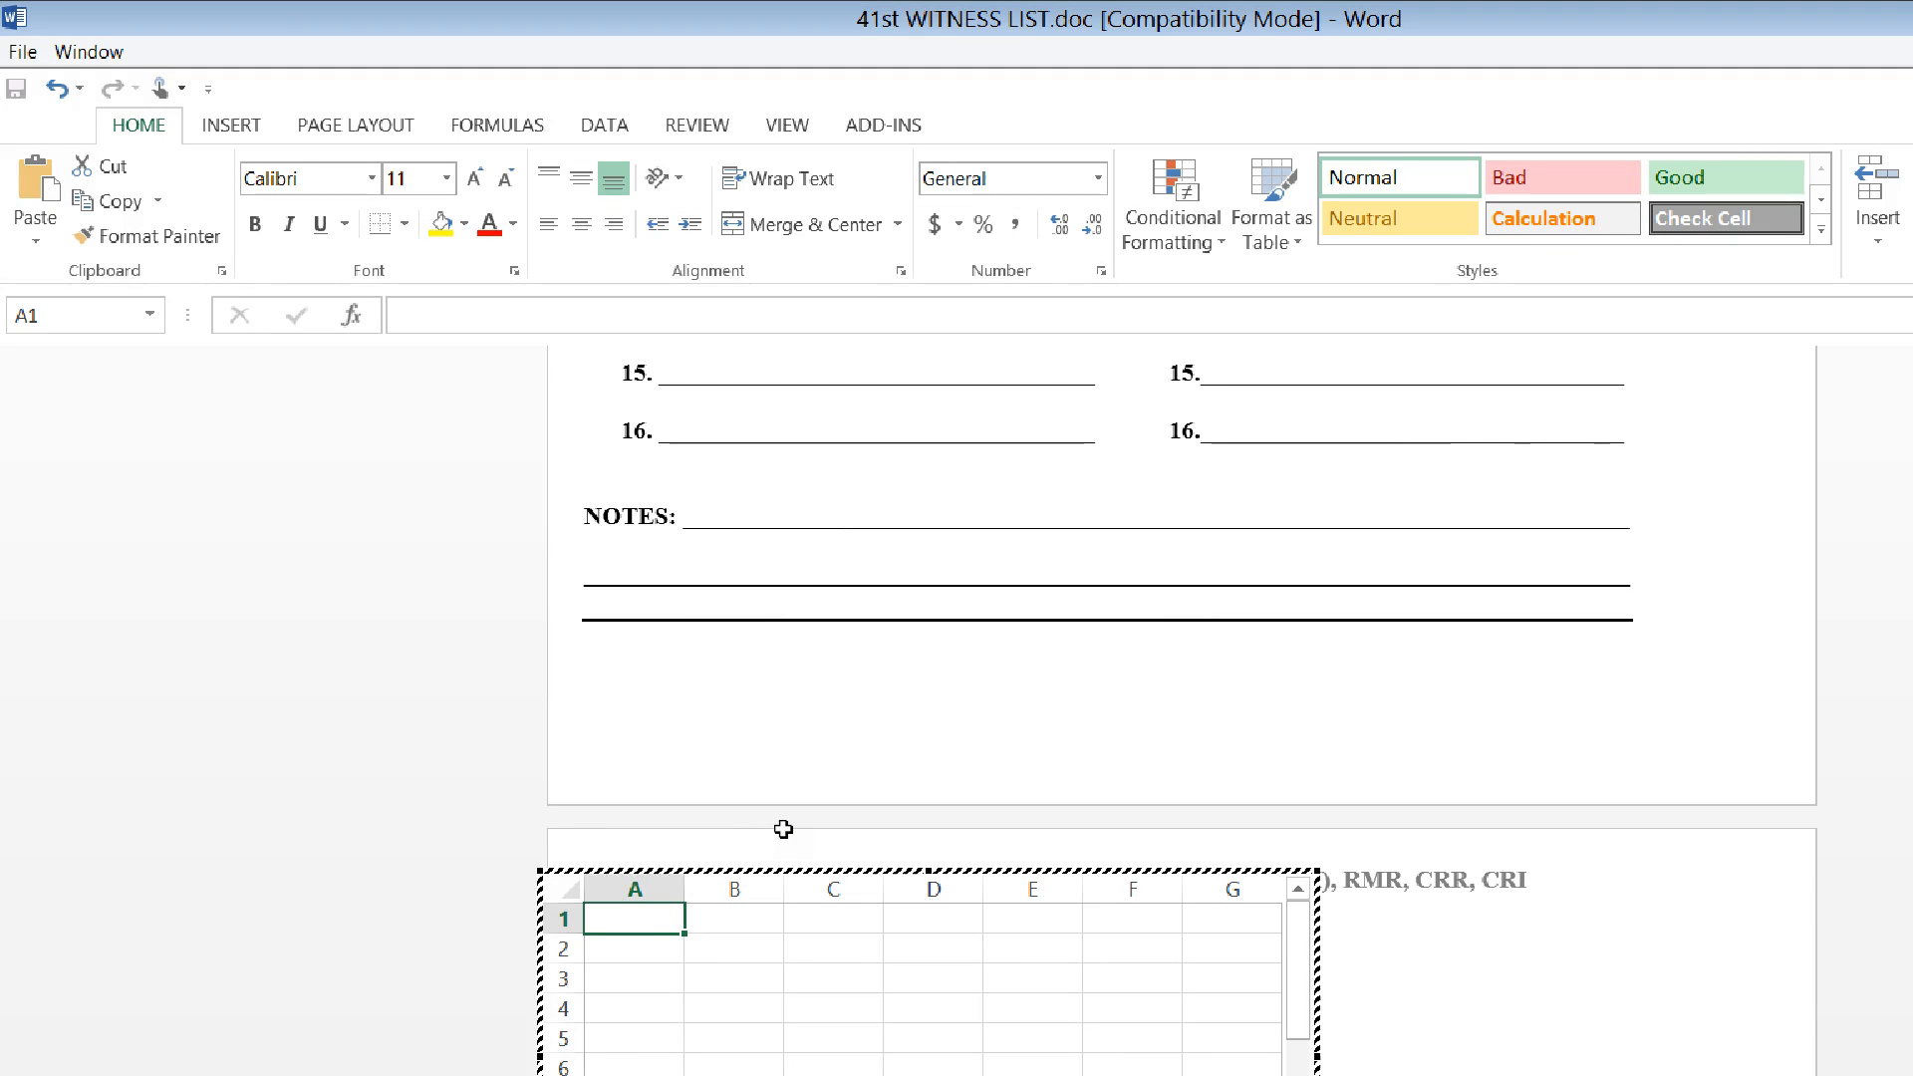
click(1162, 543)
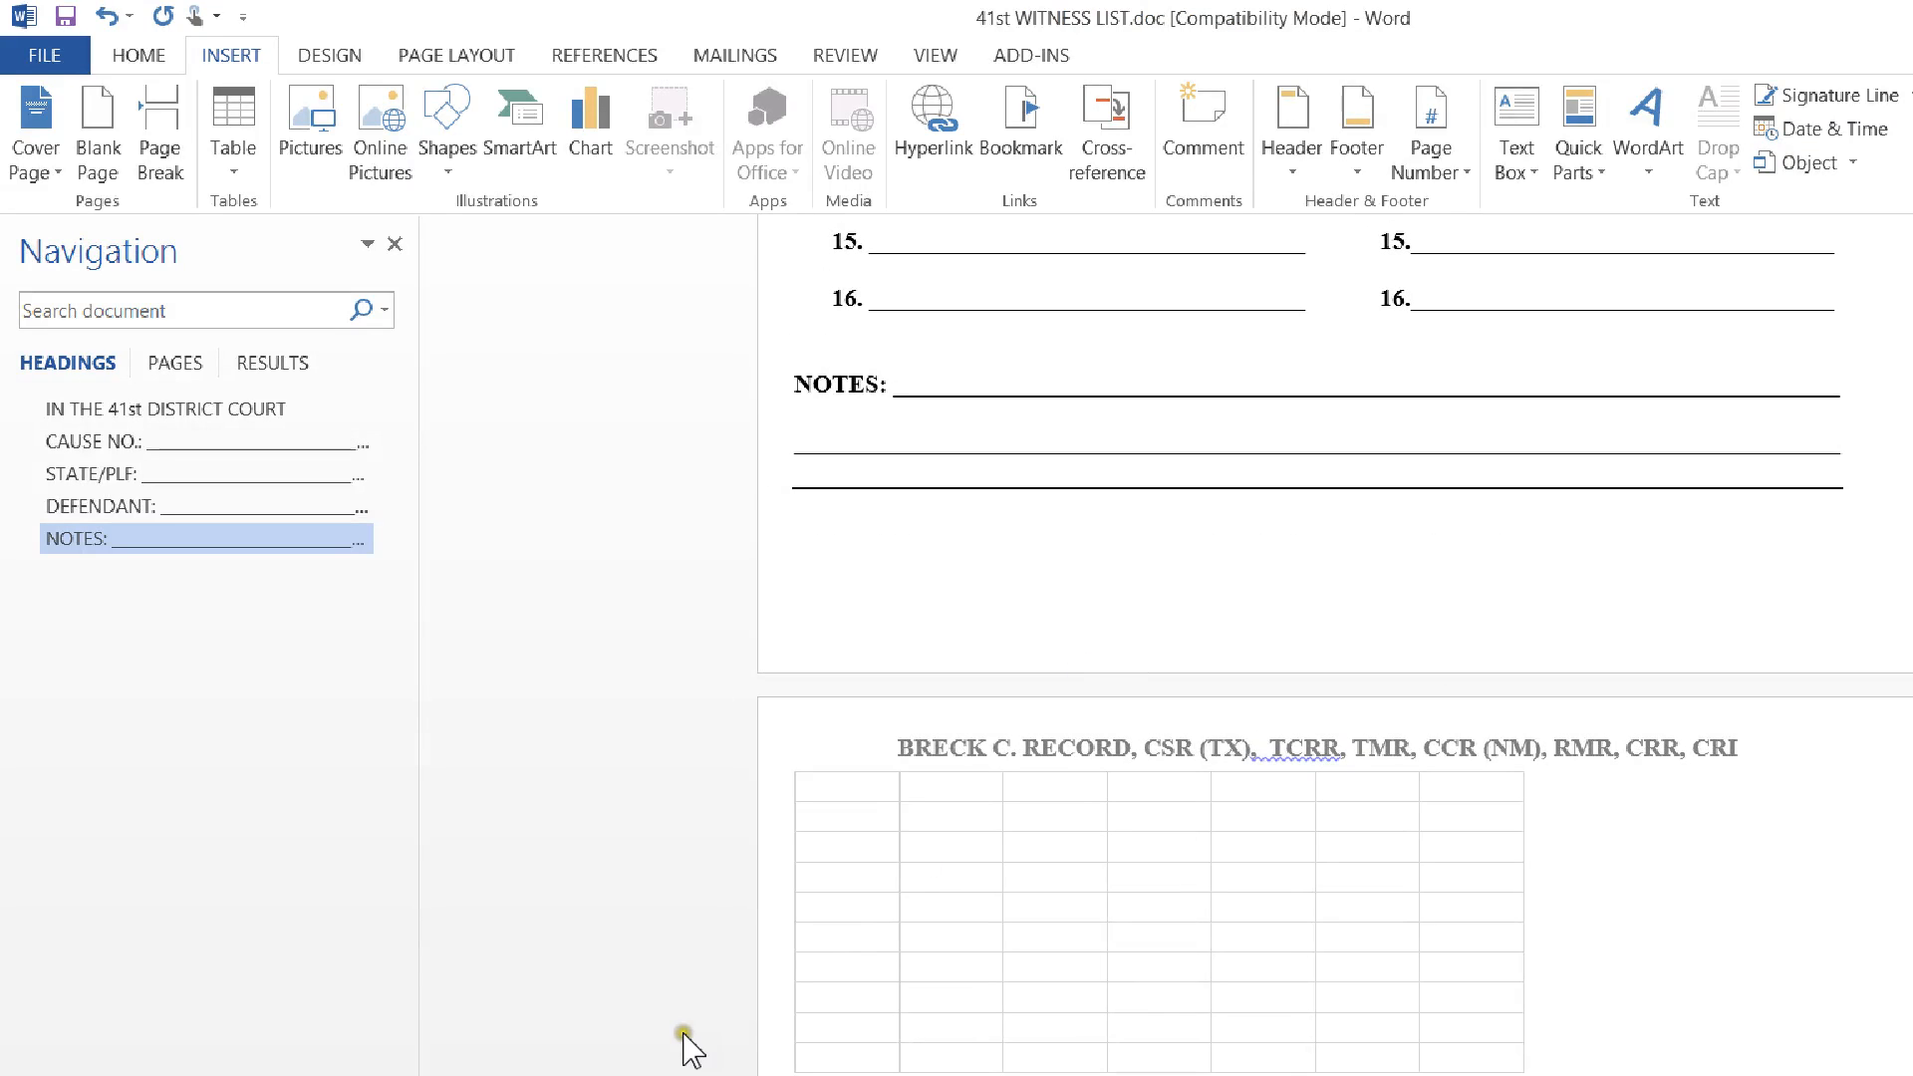
Step: Switch to the 41st WITNESS LIST Play.docx document
click(525, 1048)
click(525, 1050)
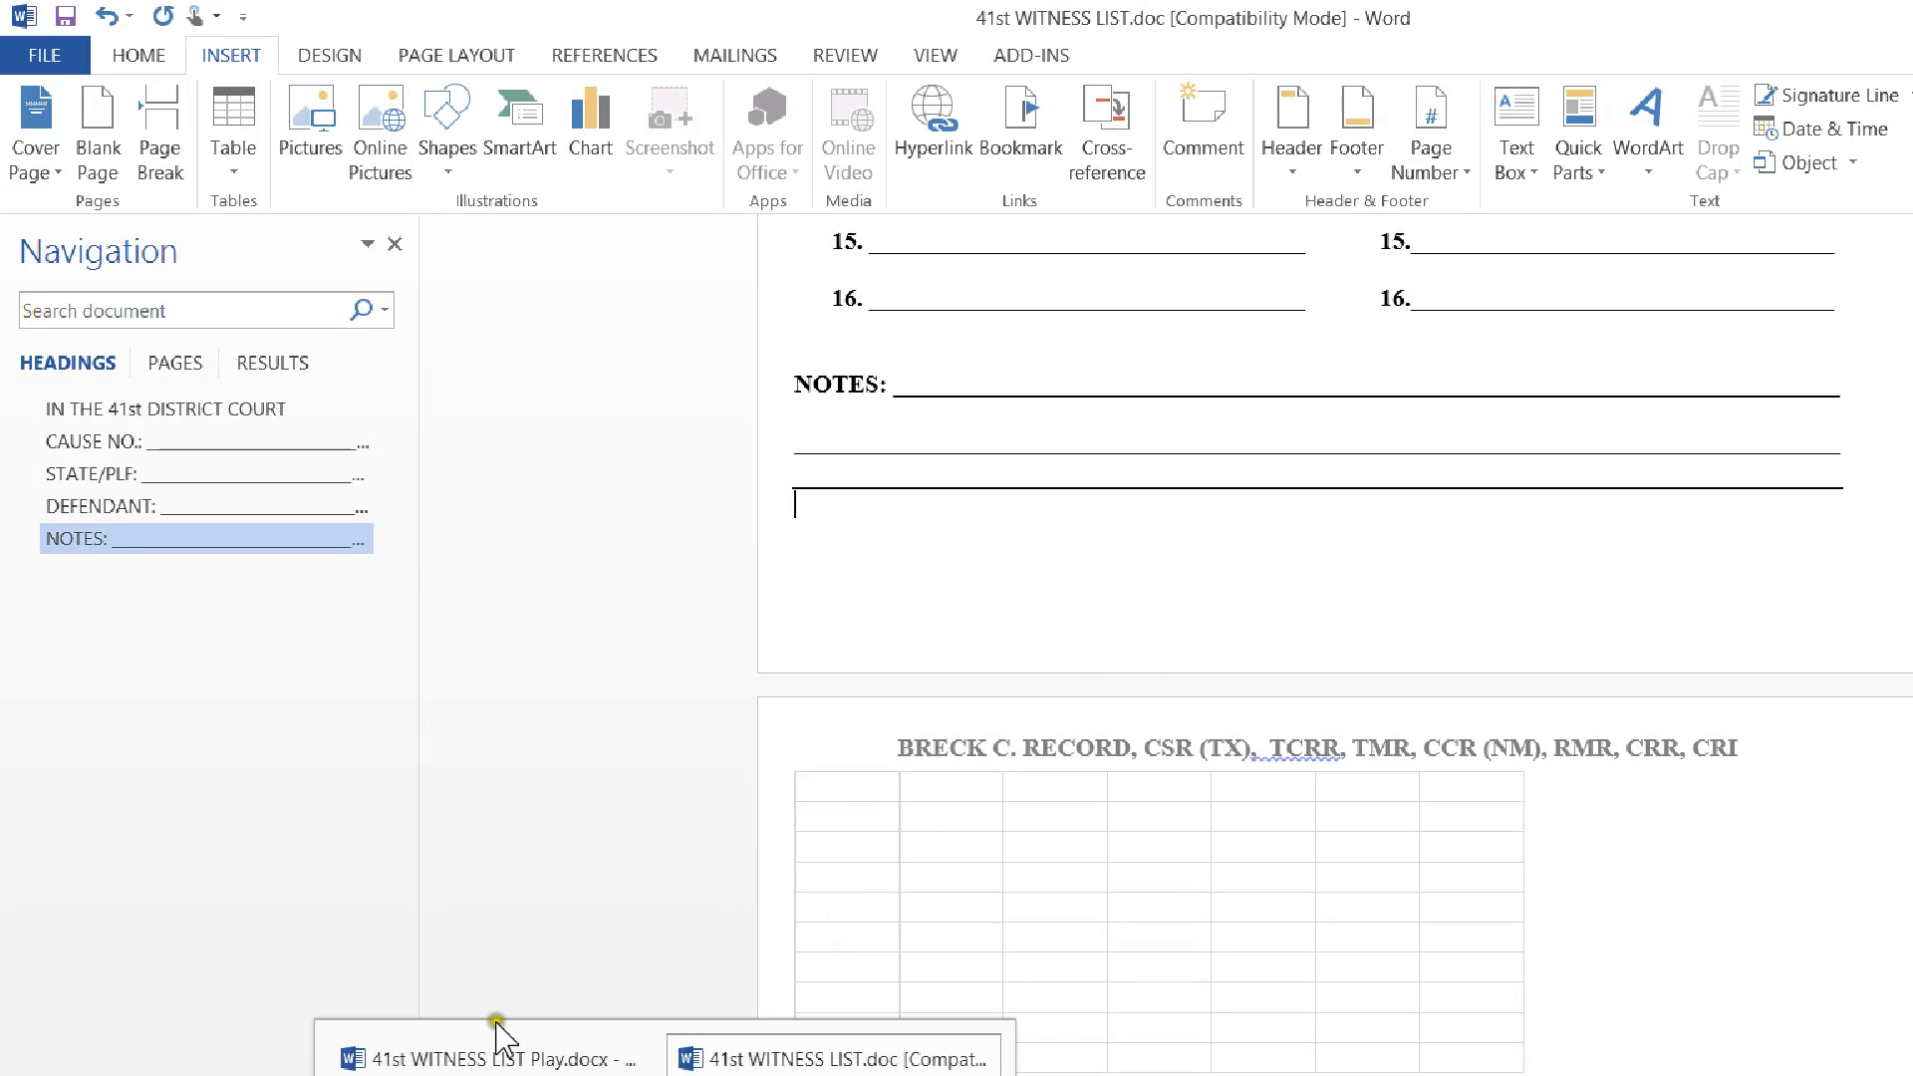
click(471, 945)
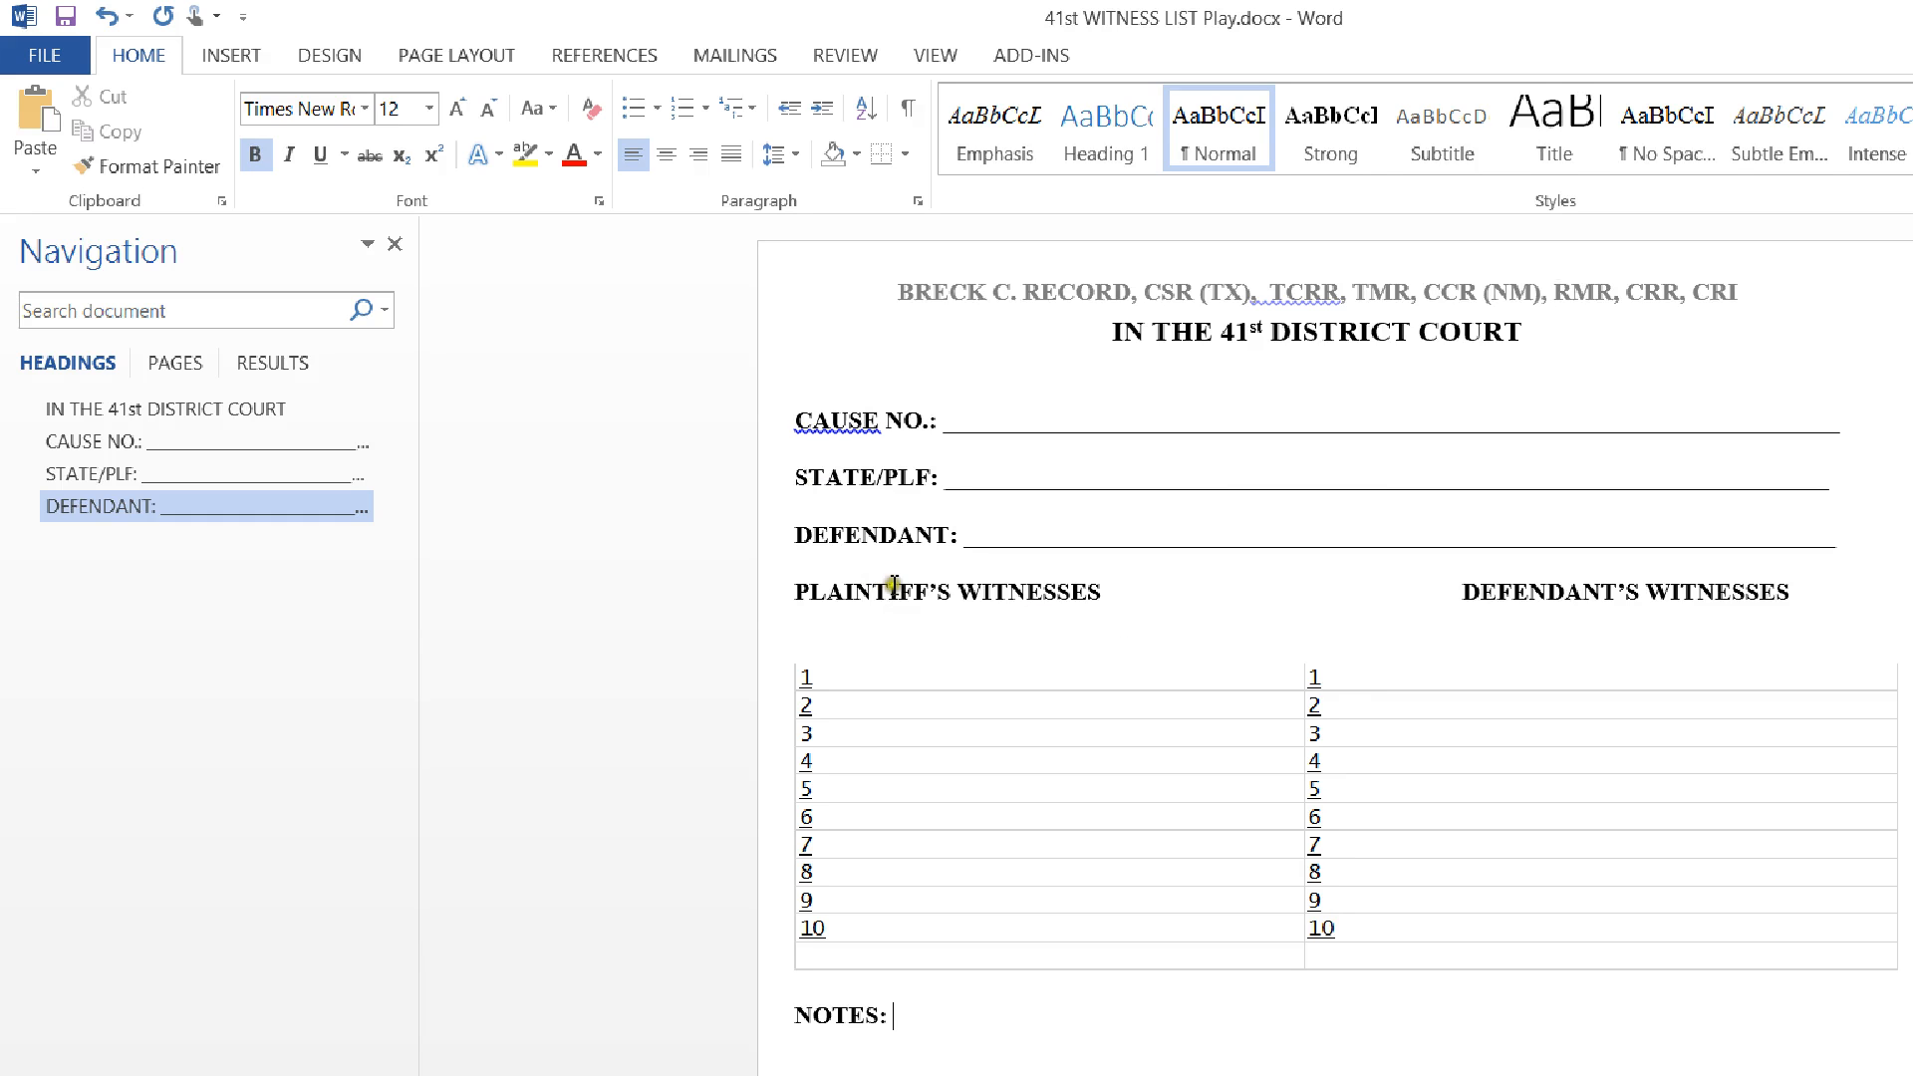
Step: Open the embedded witness table for editing and extend the plaintiff's numbering in column A from 9 and 10 down to 20
click(935, 661)
double_click(934, 661)
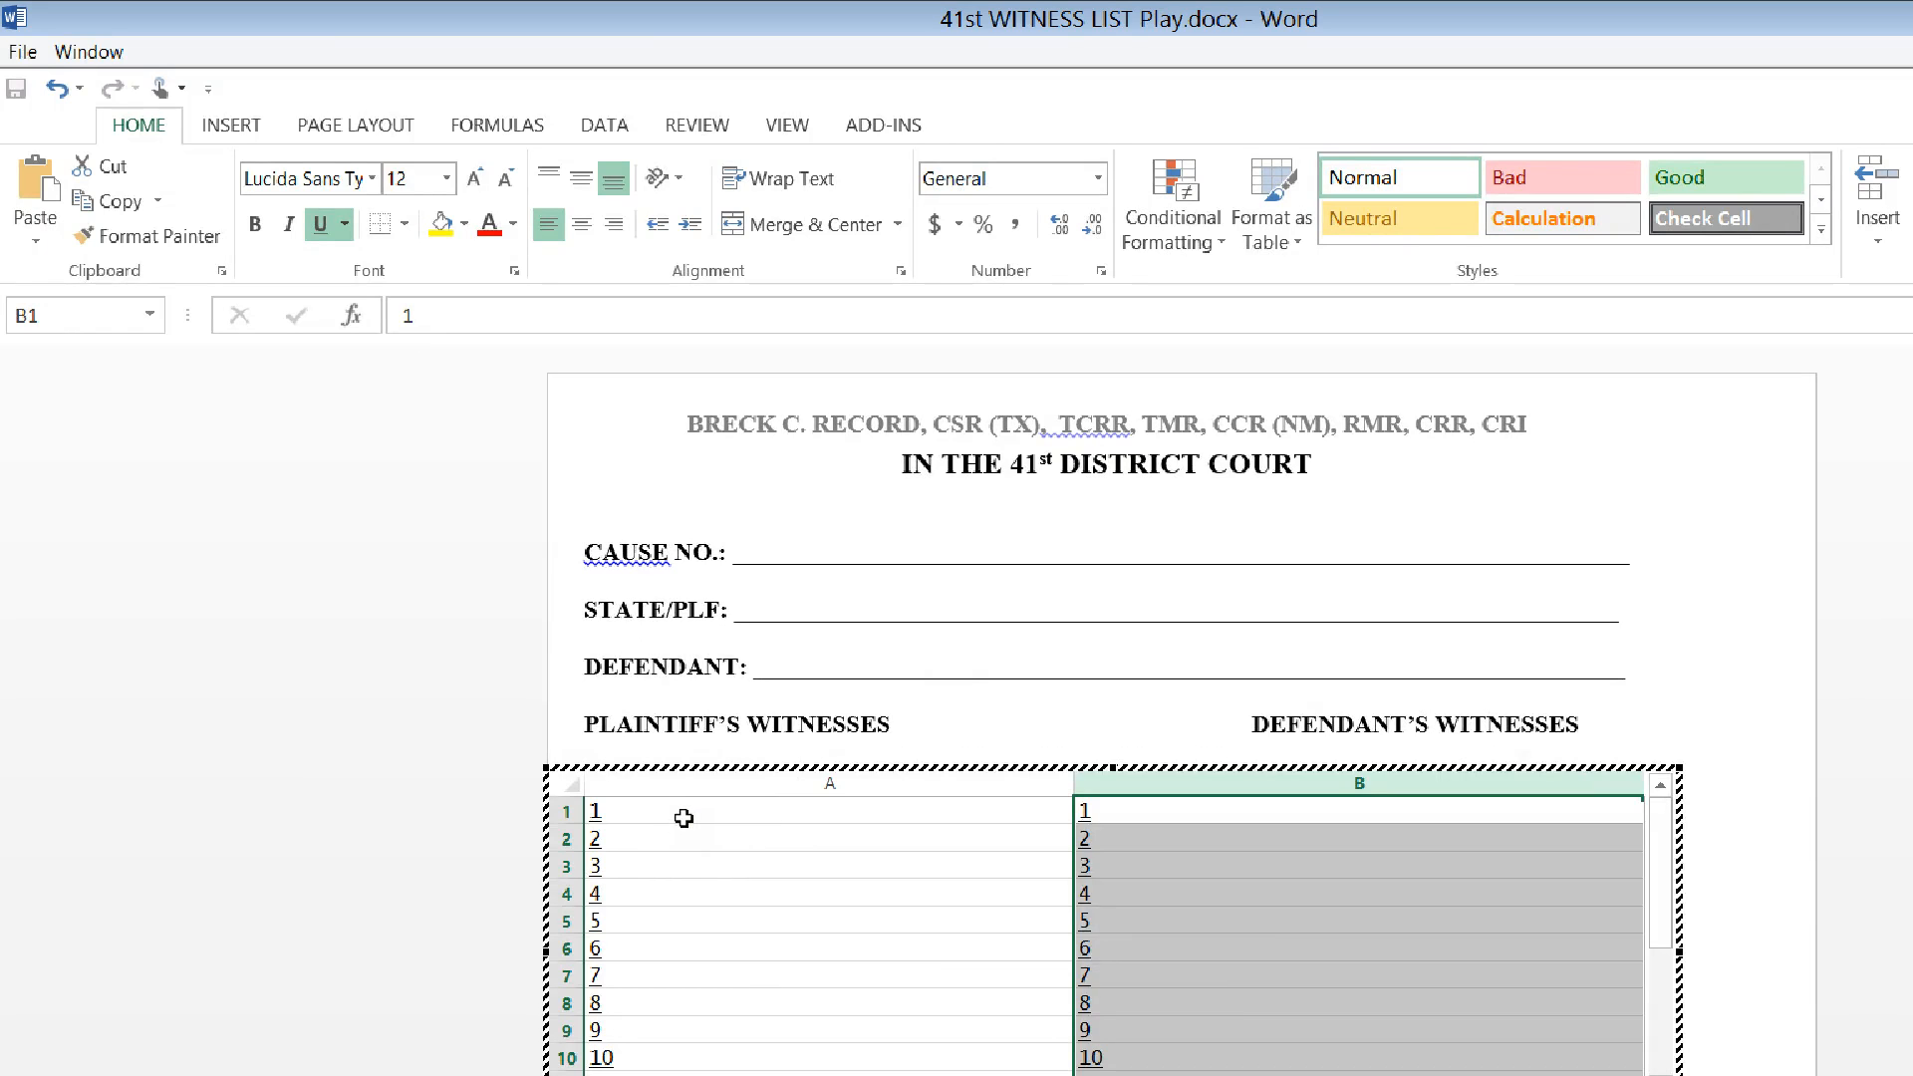
drag(683, 818, 684, 838)
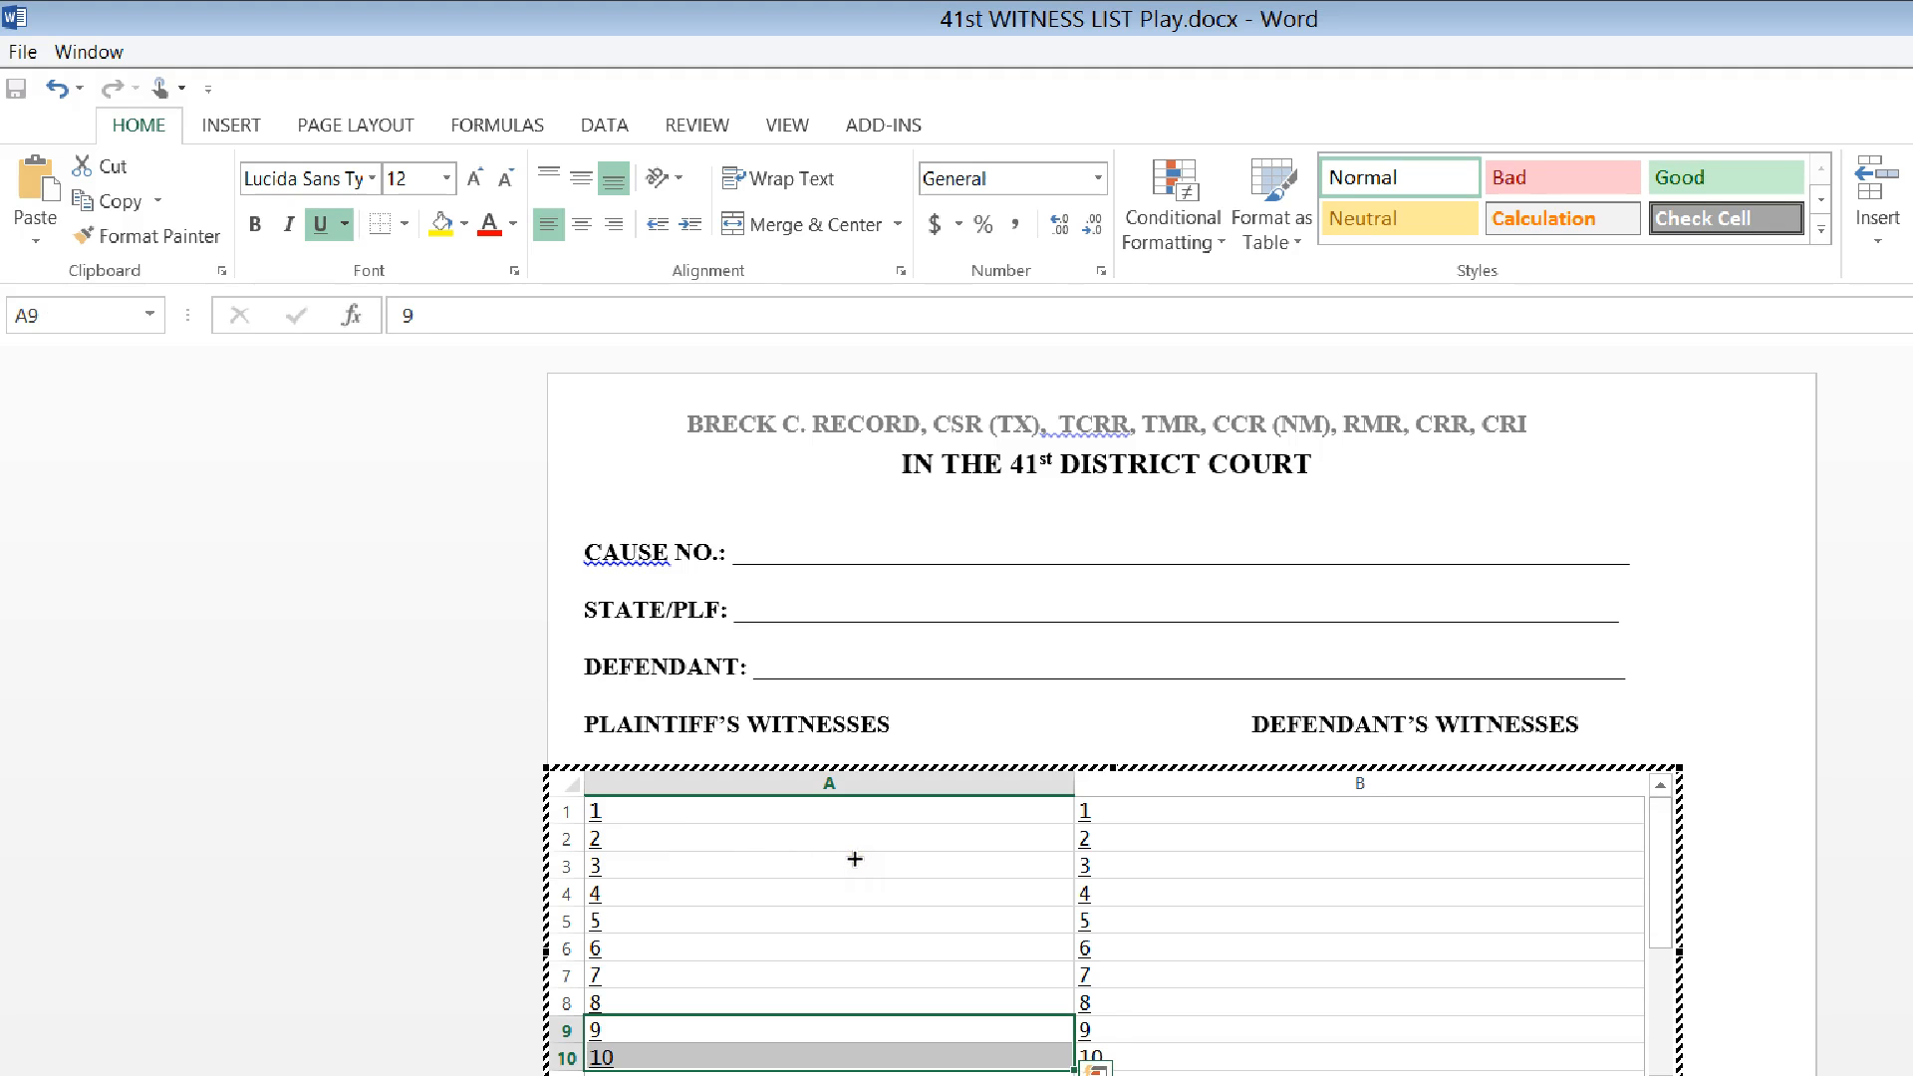
mouse_move(855, 859)
mouse_down()
mouse_move(858, 900)
mouse_move(828, 743)
mouse_move(841, 725)
mouse_up()
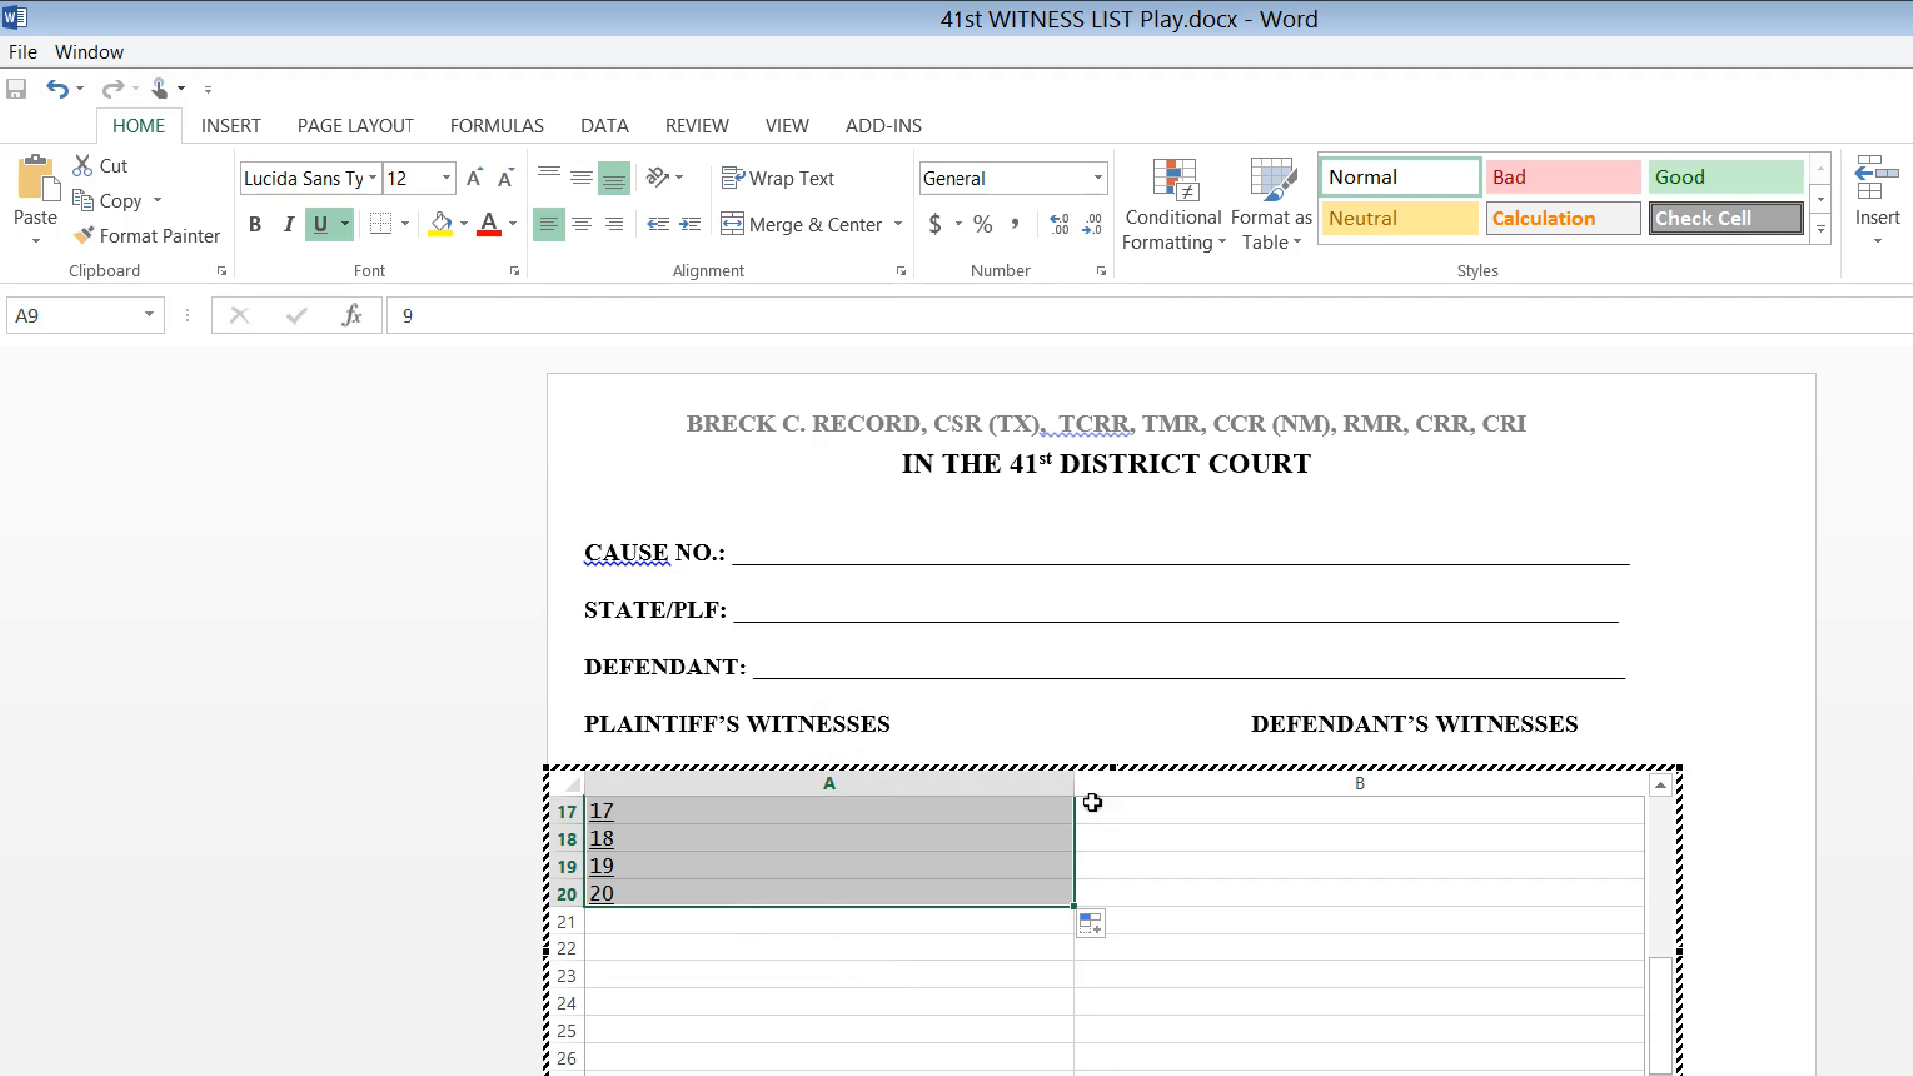
Step: Extend the defendant's numbering in column B from cells B9:B10 down to 20
scroll(1325, 807, up, 3)
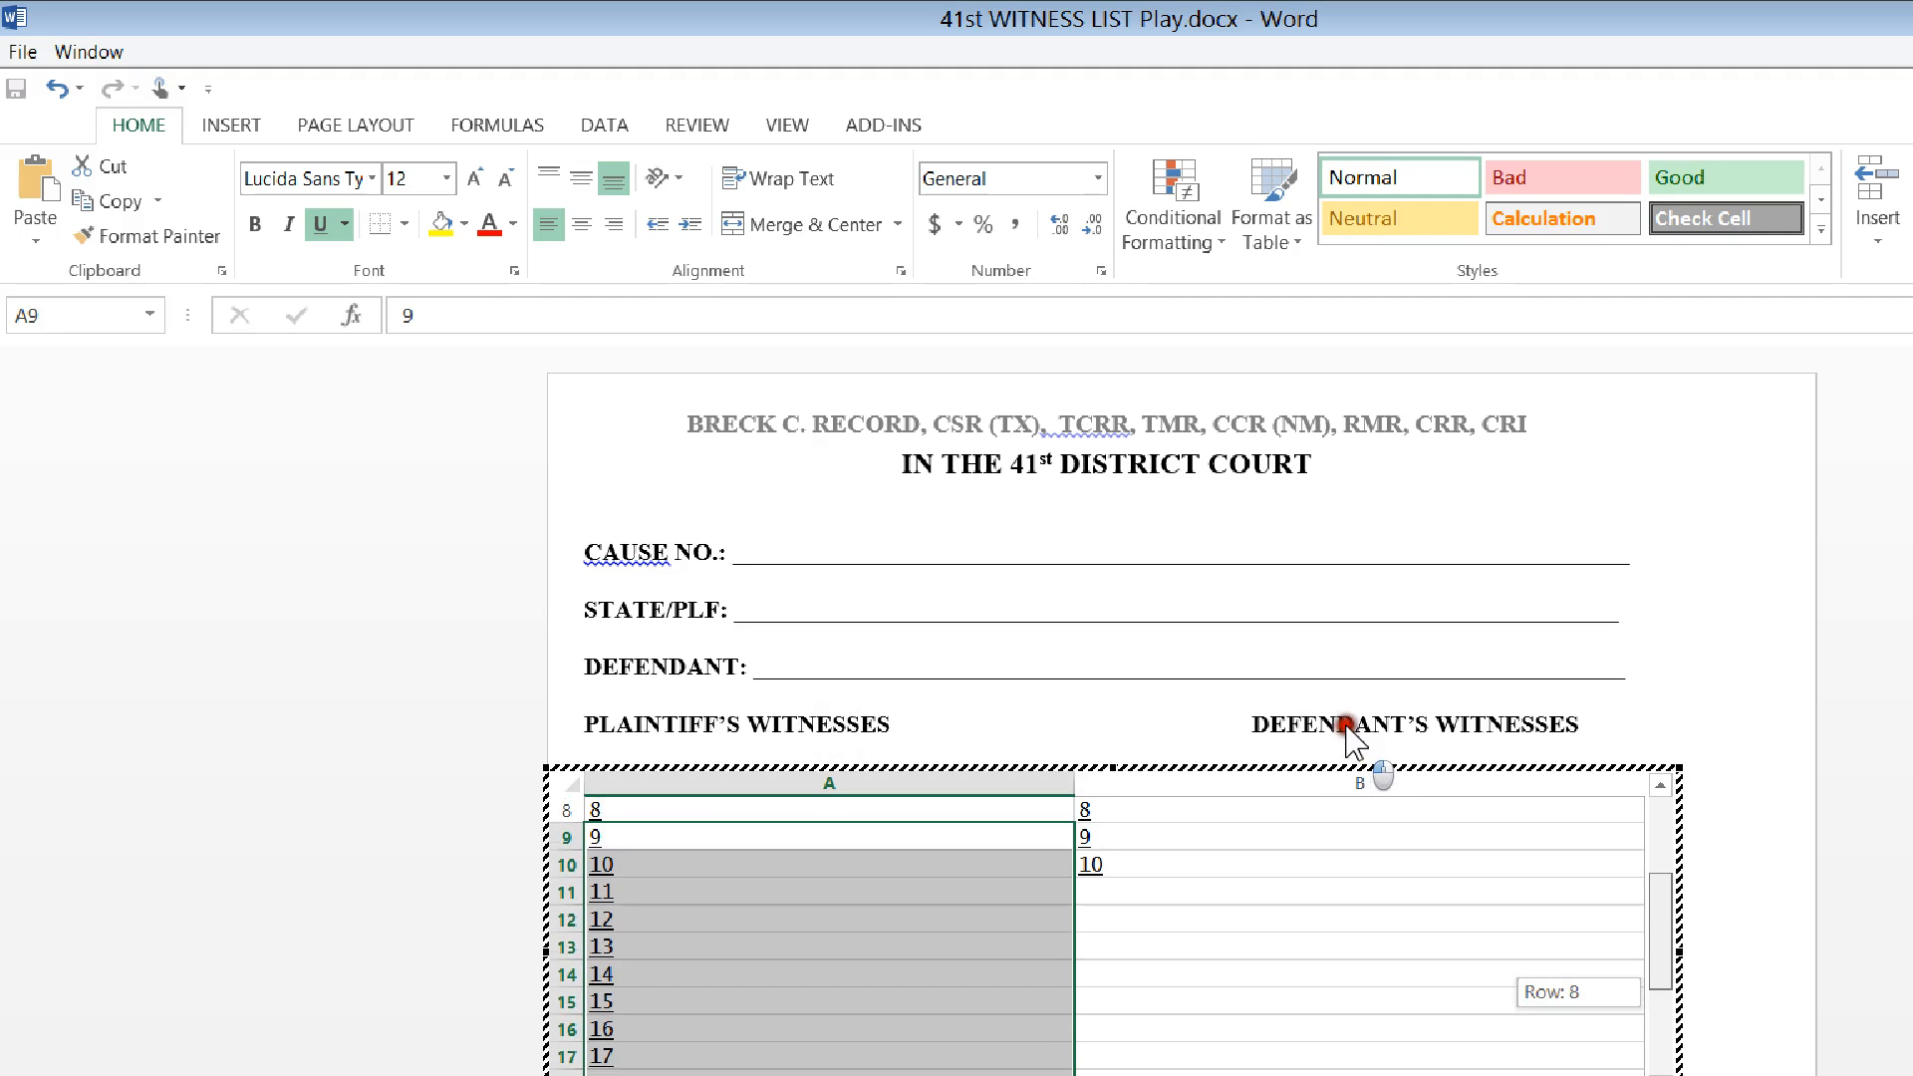
scroll(1350, 738, down, 3)
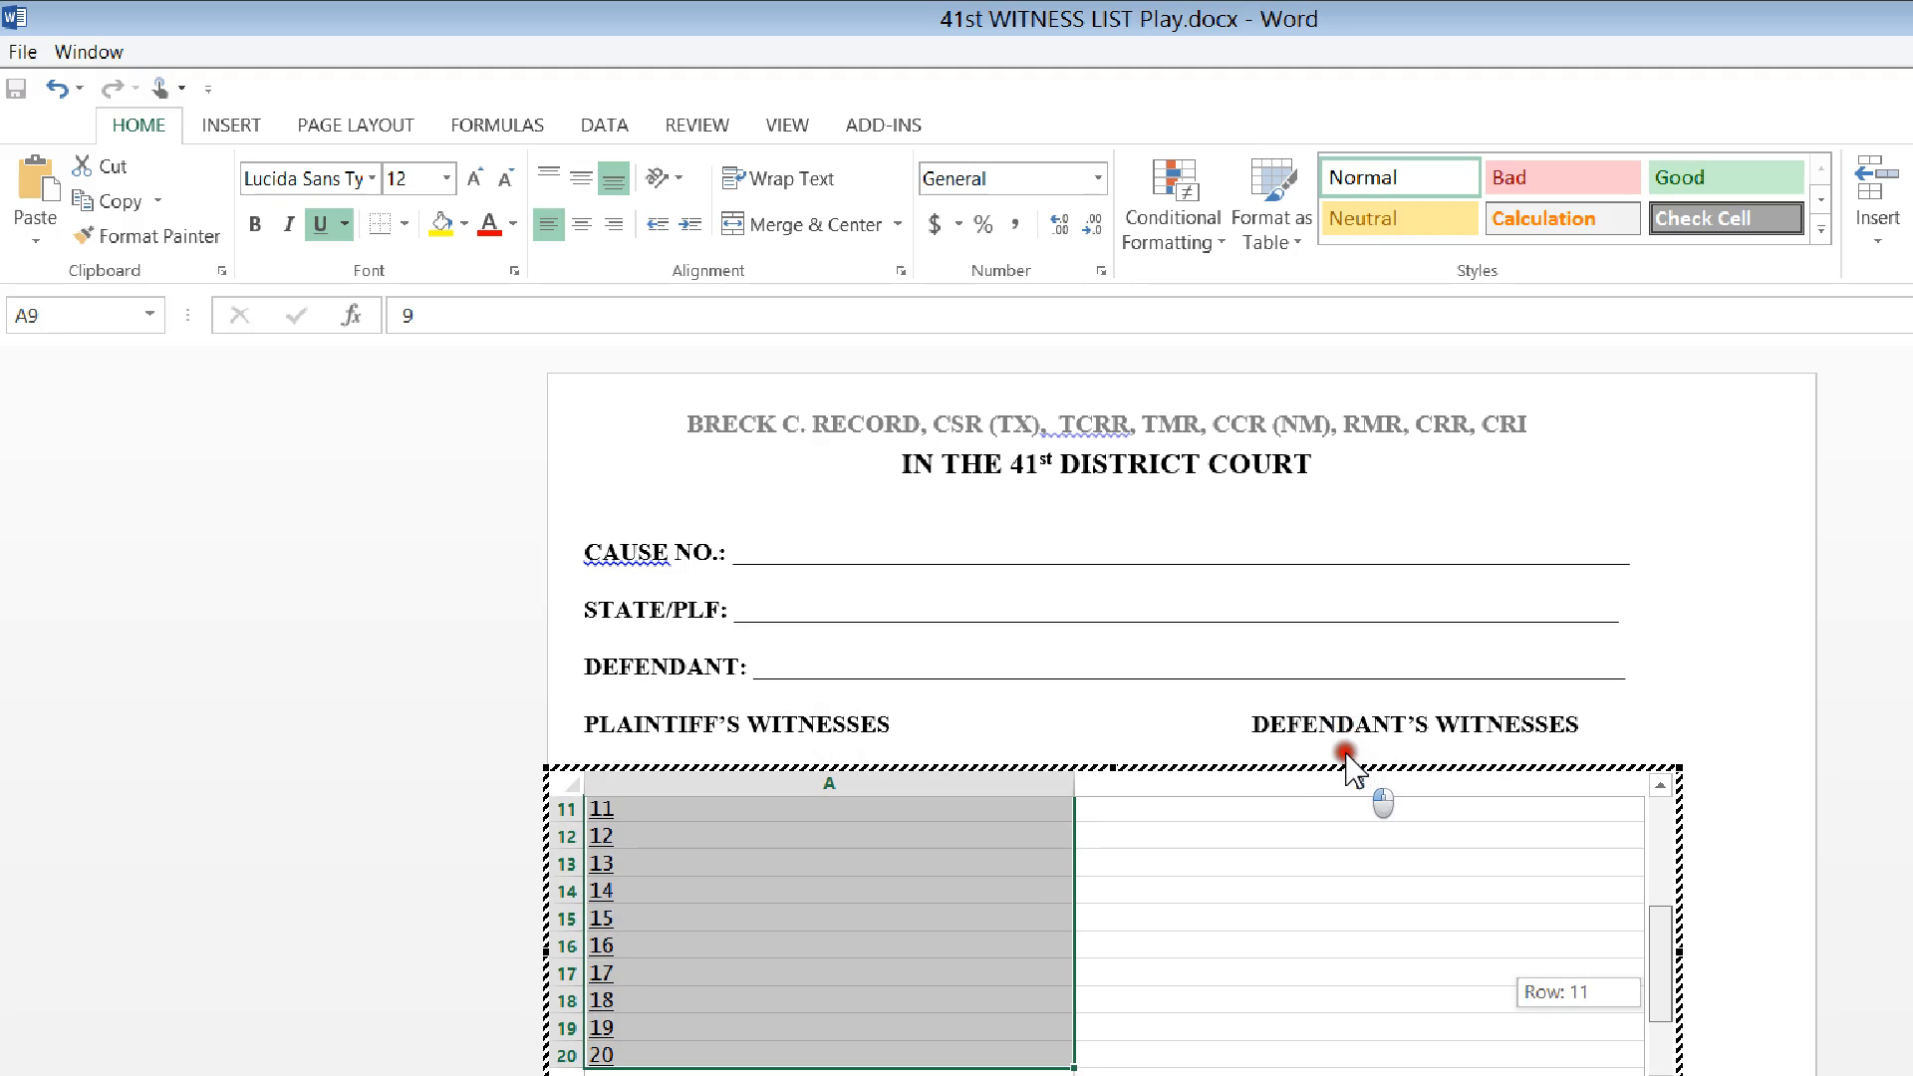
scroll(1351, 767, up, 1)
scroll(1350, 755, up, 1)
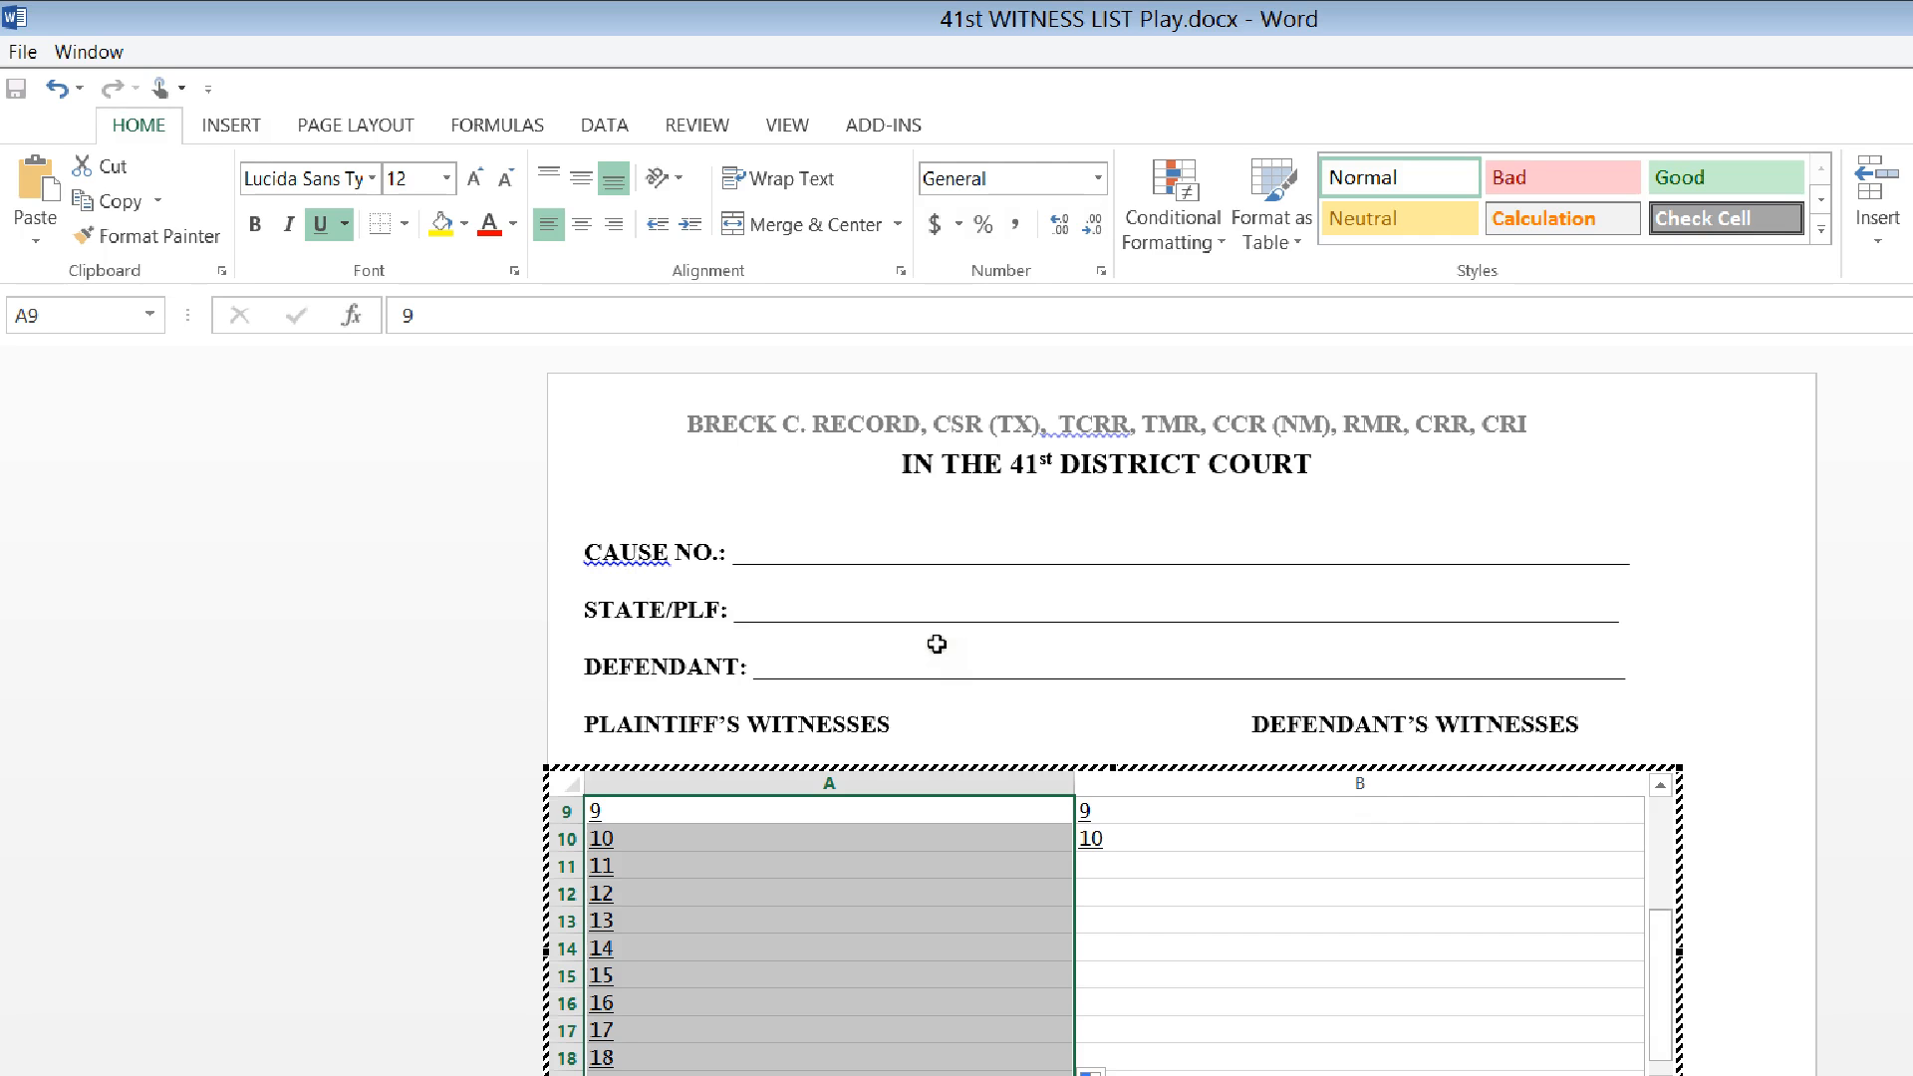
key(Right)
key(shift+Down)
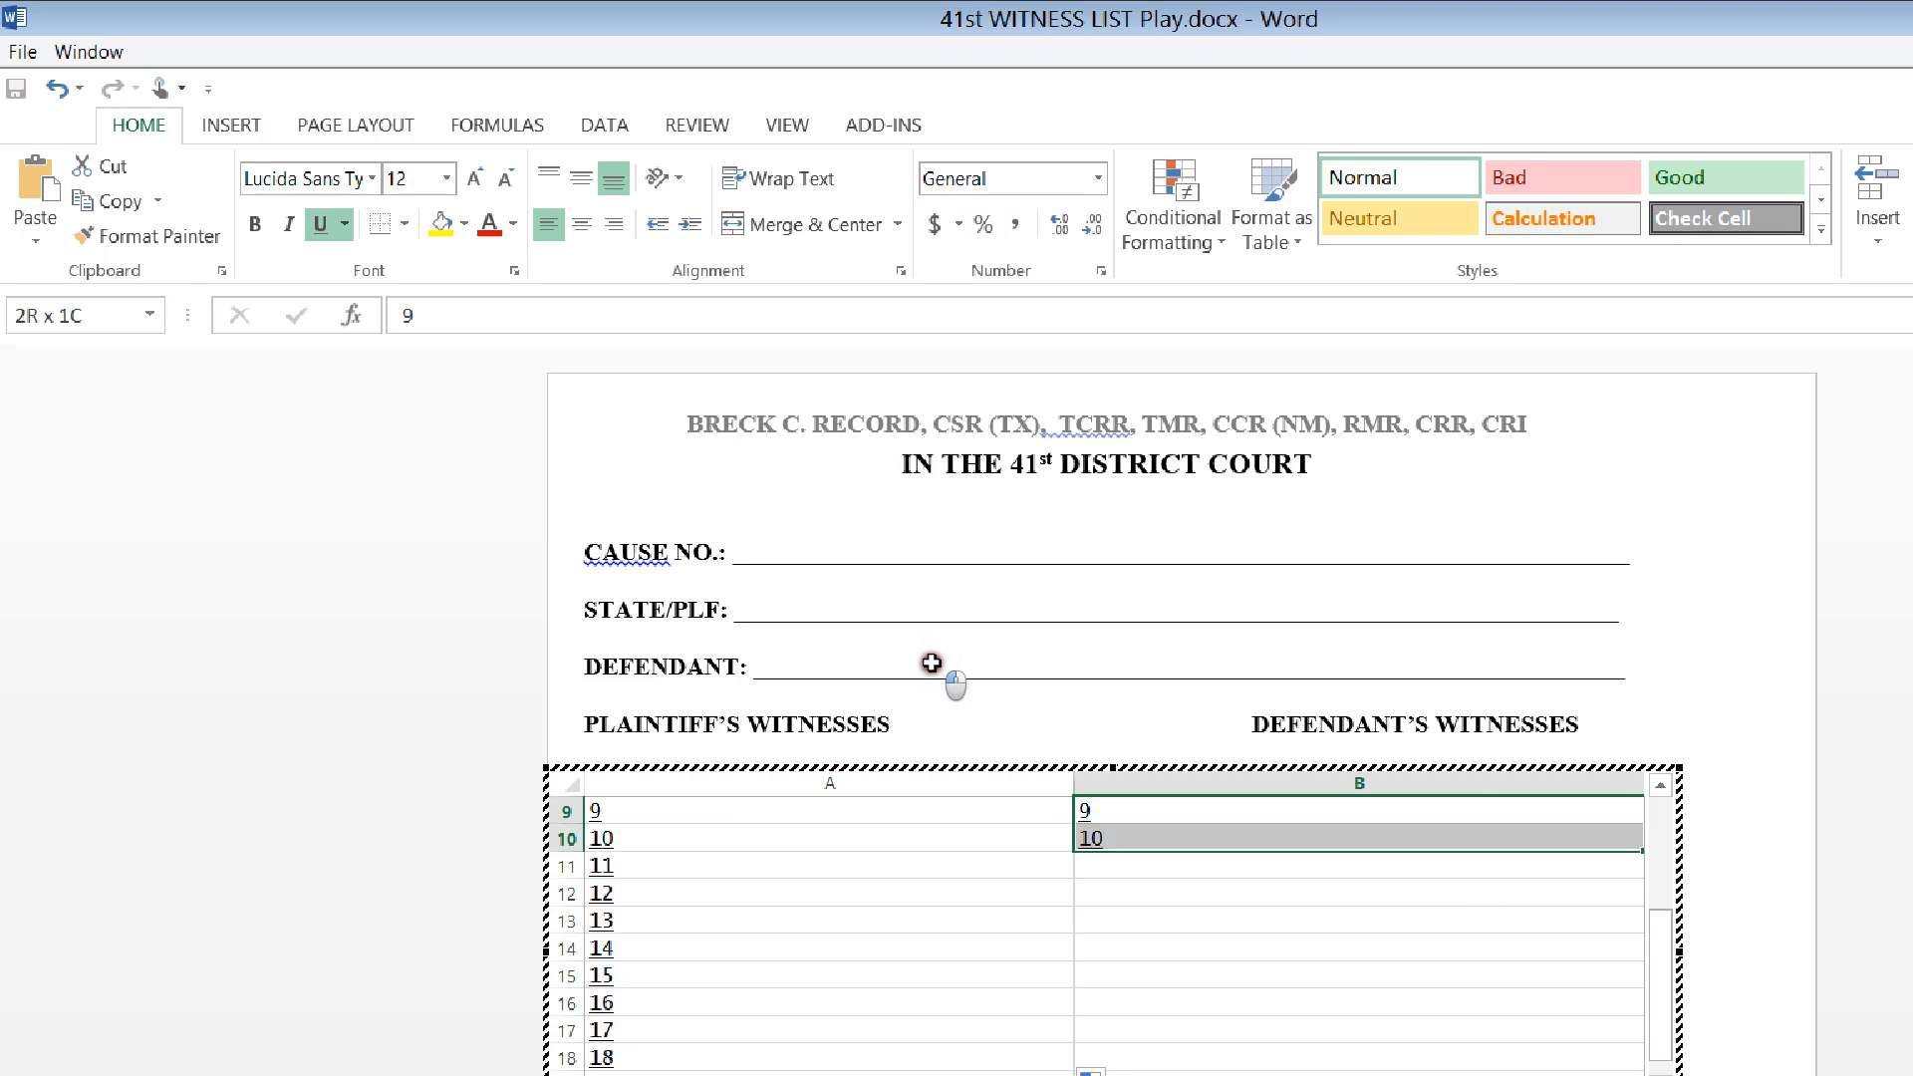
key(ctrl+v)
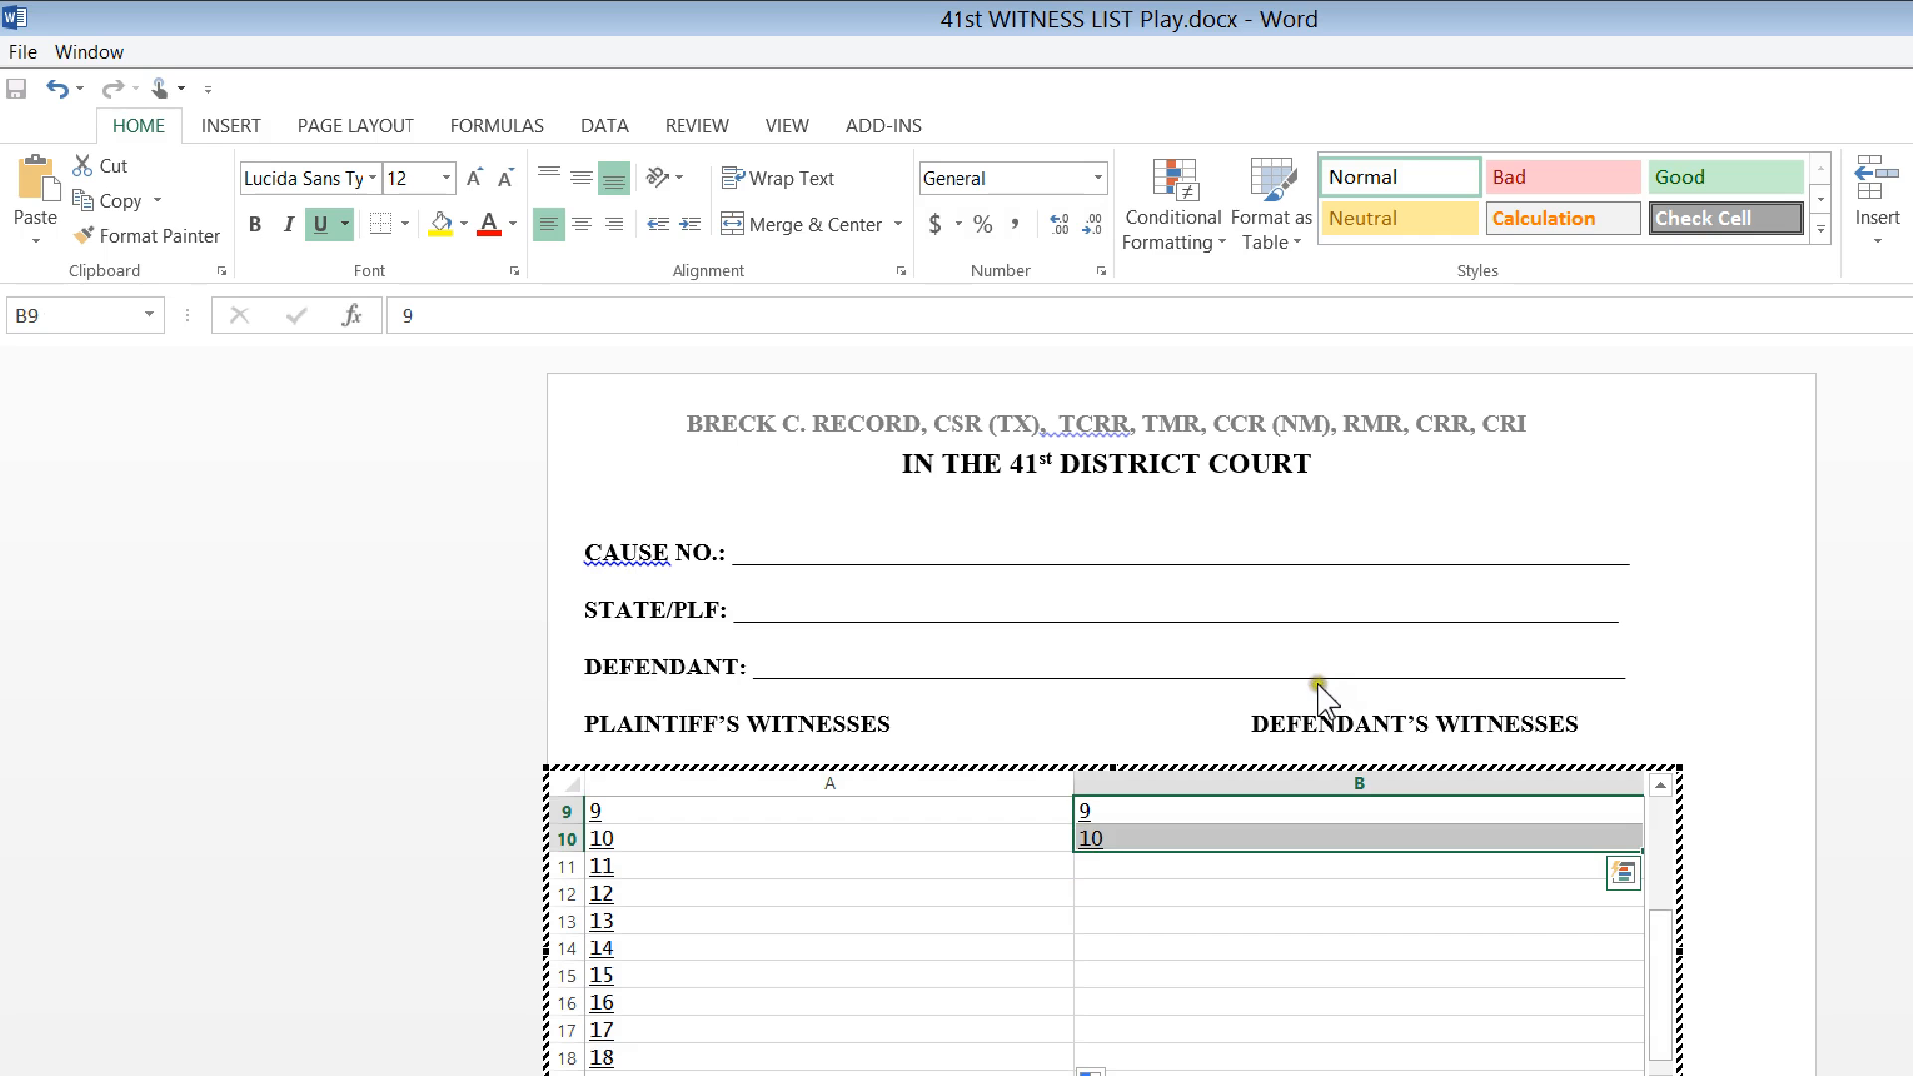
drag(1312, 681, 914, 849)
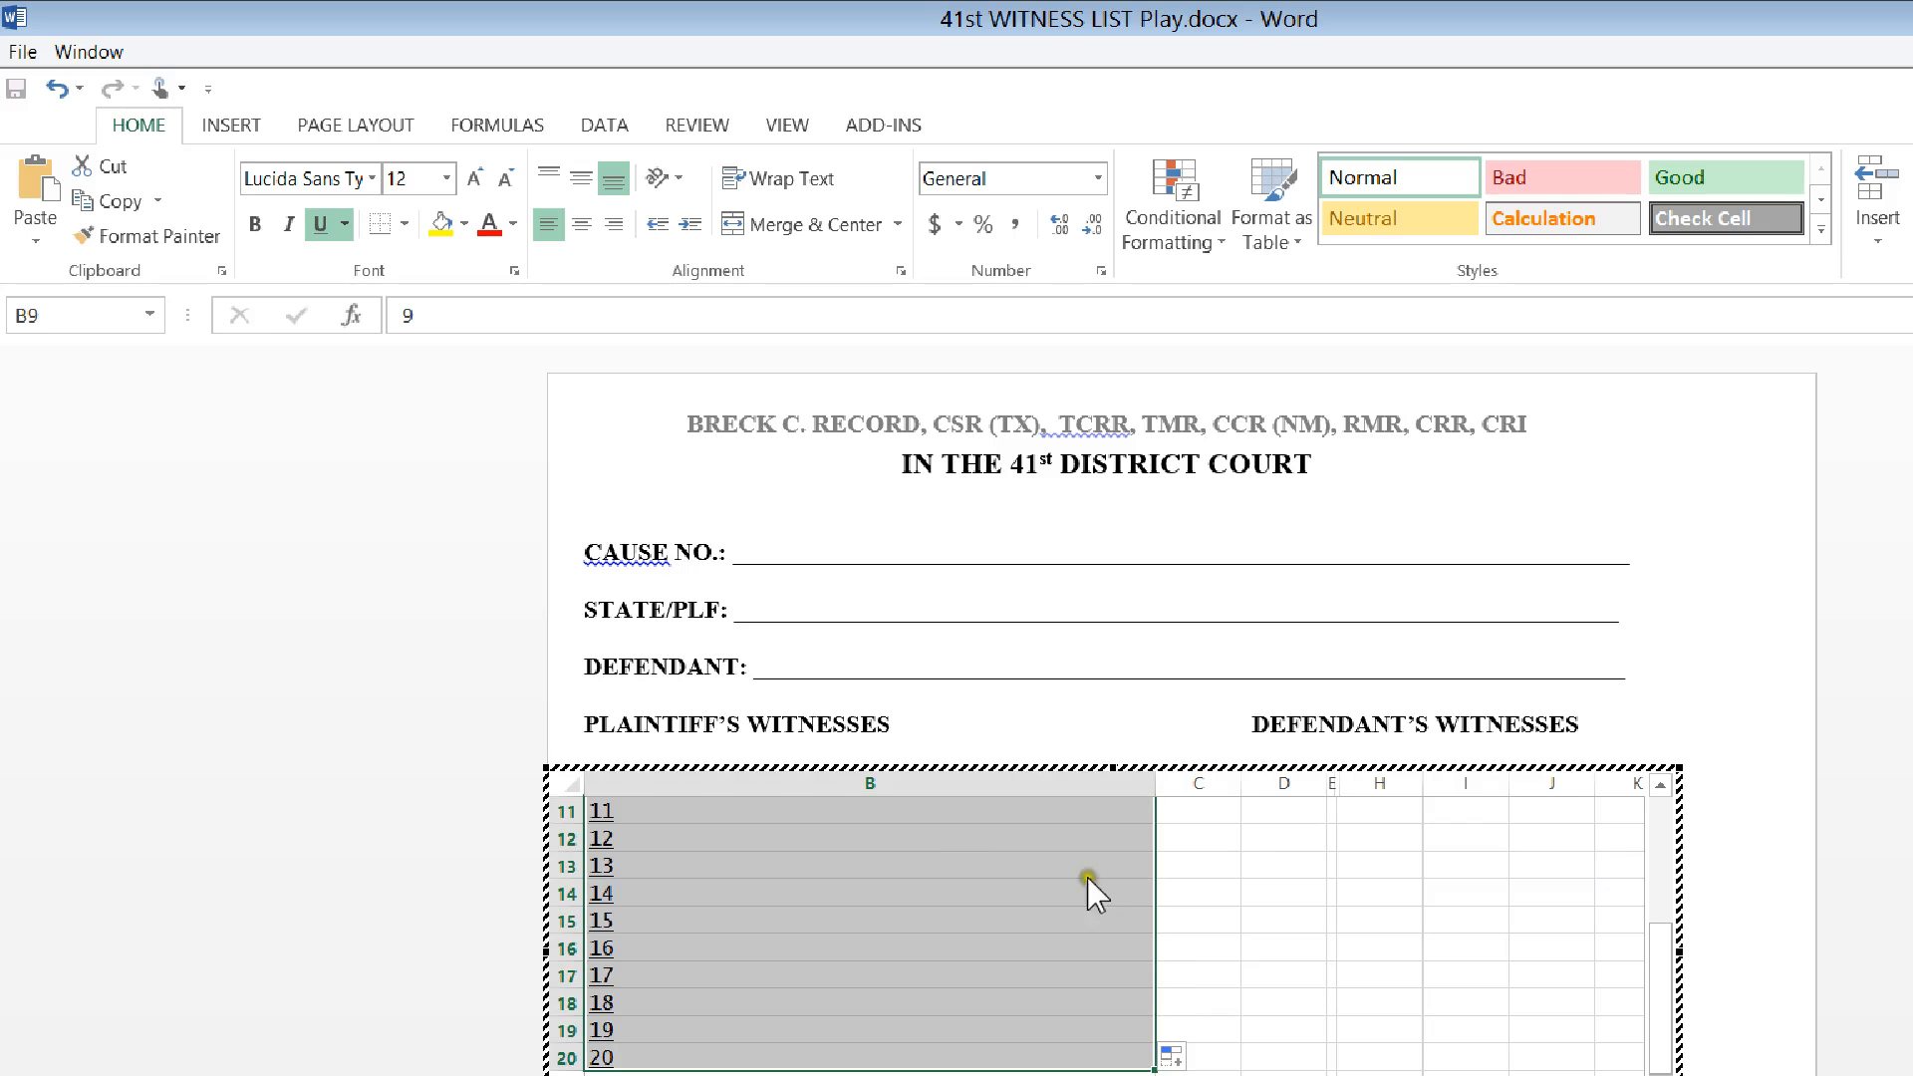
Step: Select cells A19:B20, which hold the last two numbers of both witness columns
scroll(1080, 897, left, 2)
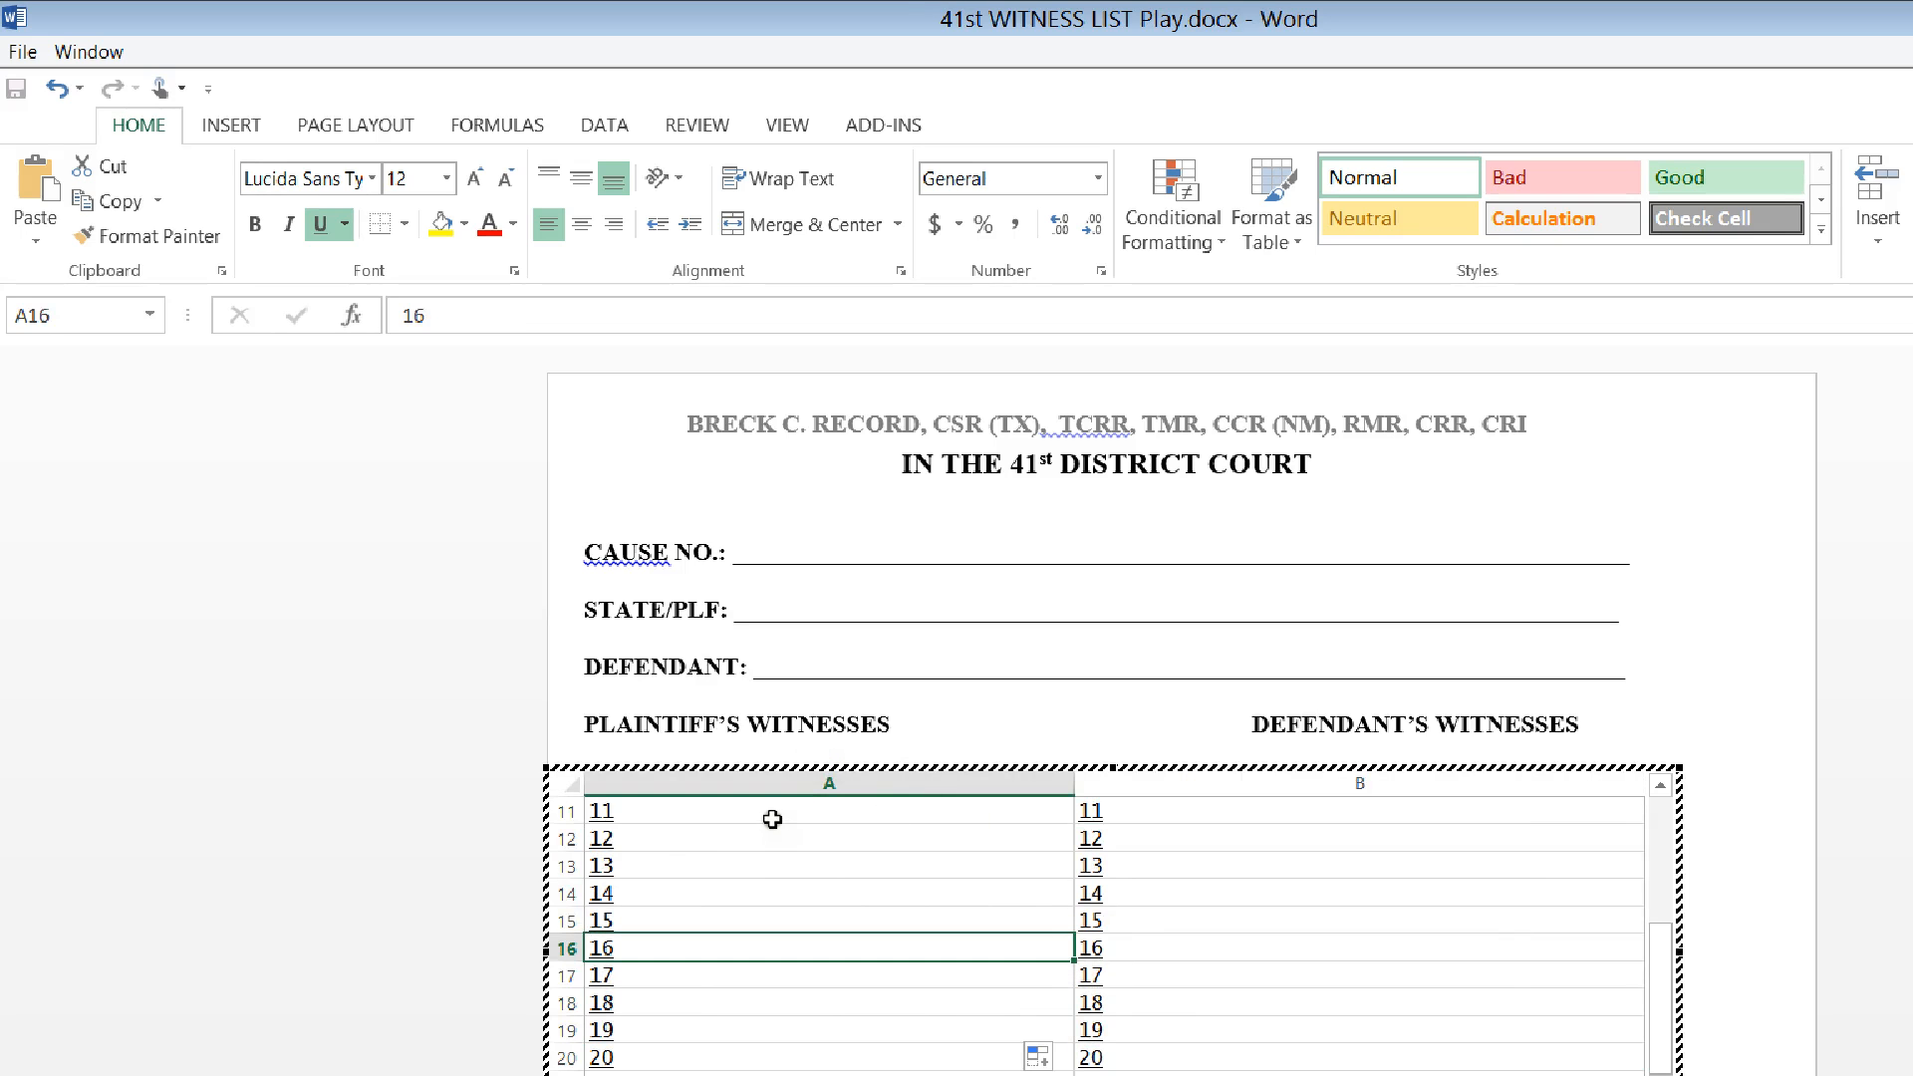
key(Down)
key(Down)
key(Down)
key(shift+Right)
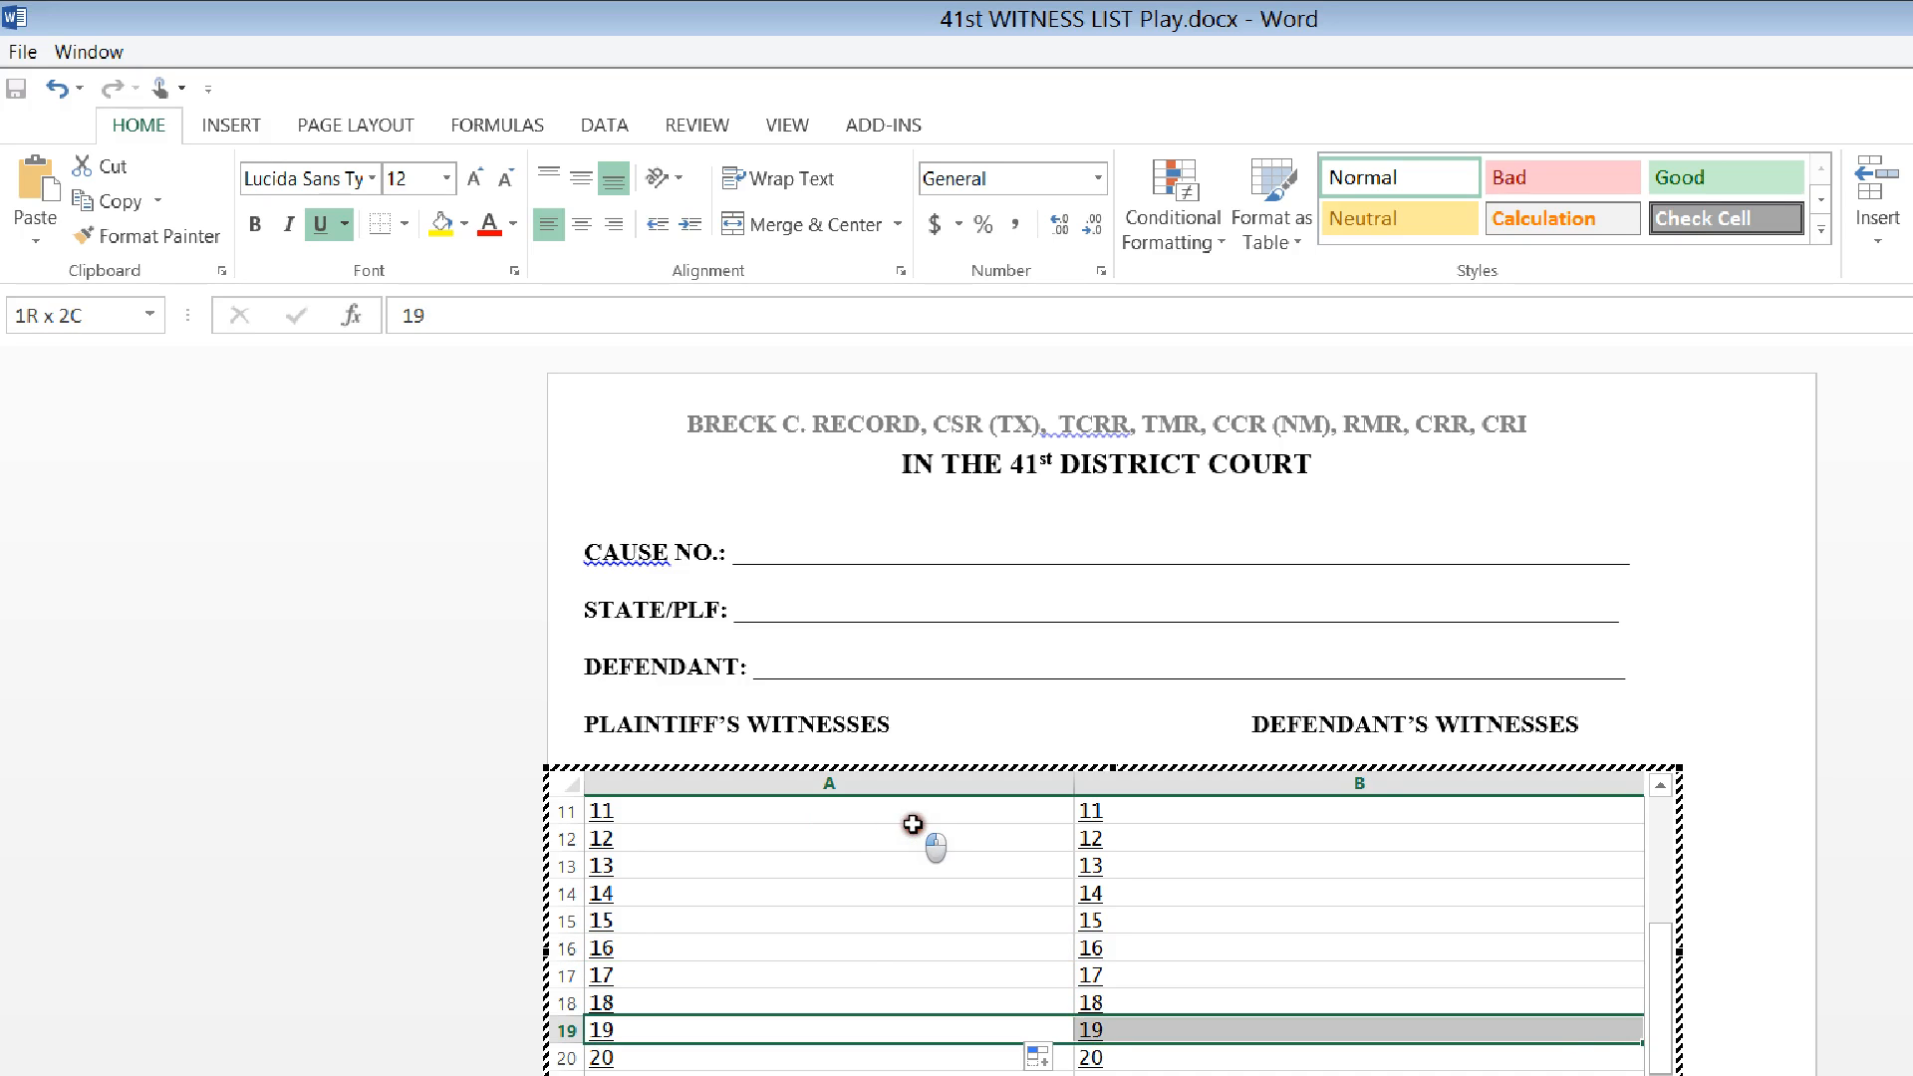
key(shift+Down)
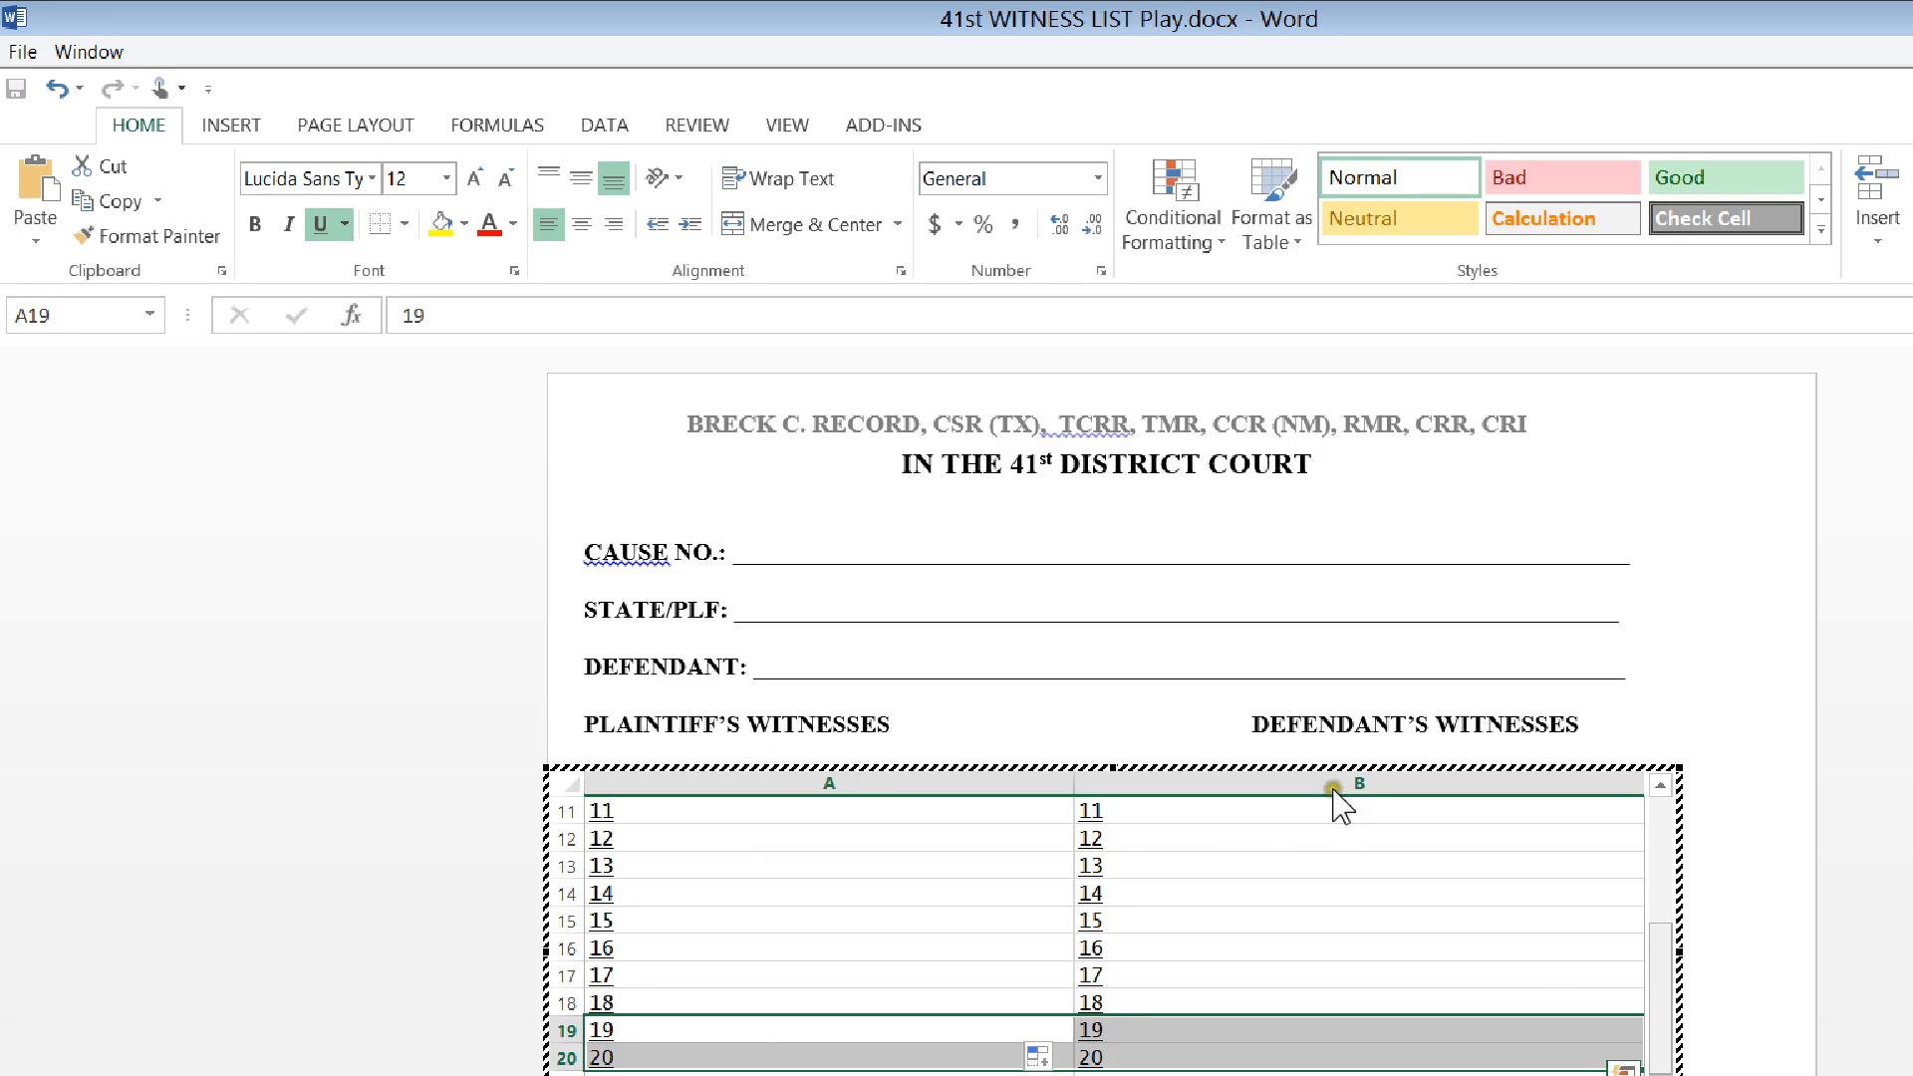
Step: Bring the embedded table back to its first row and exit spreadsheet editing
scroll(1340, 787, up, 1)
scroll(1340, 767, up, 3)
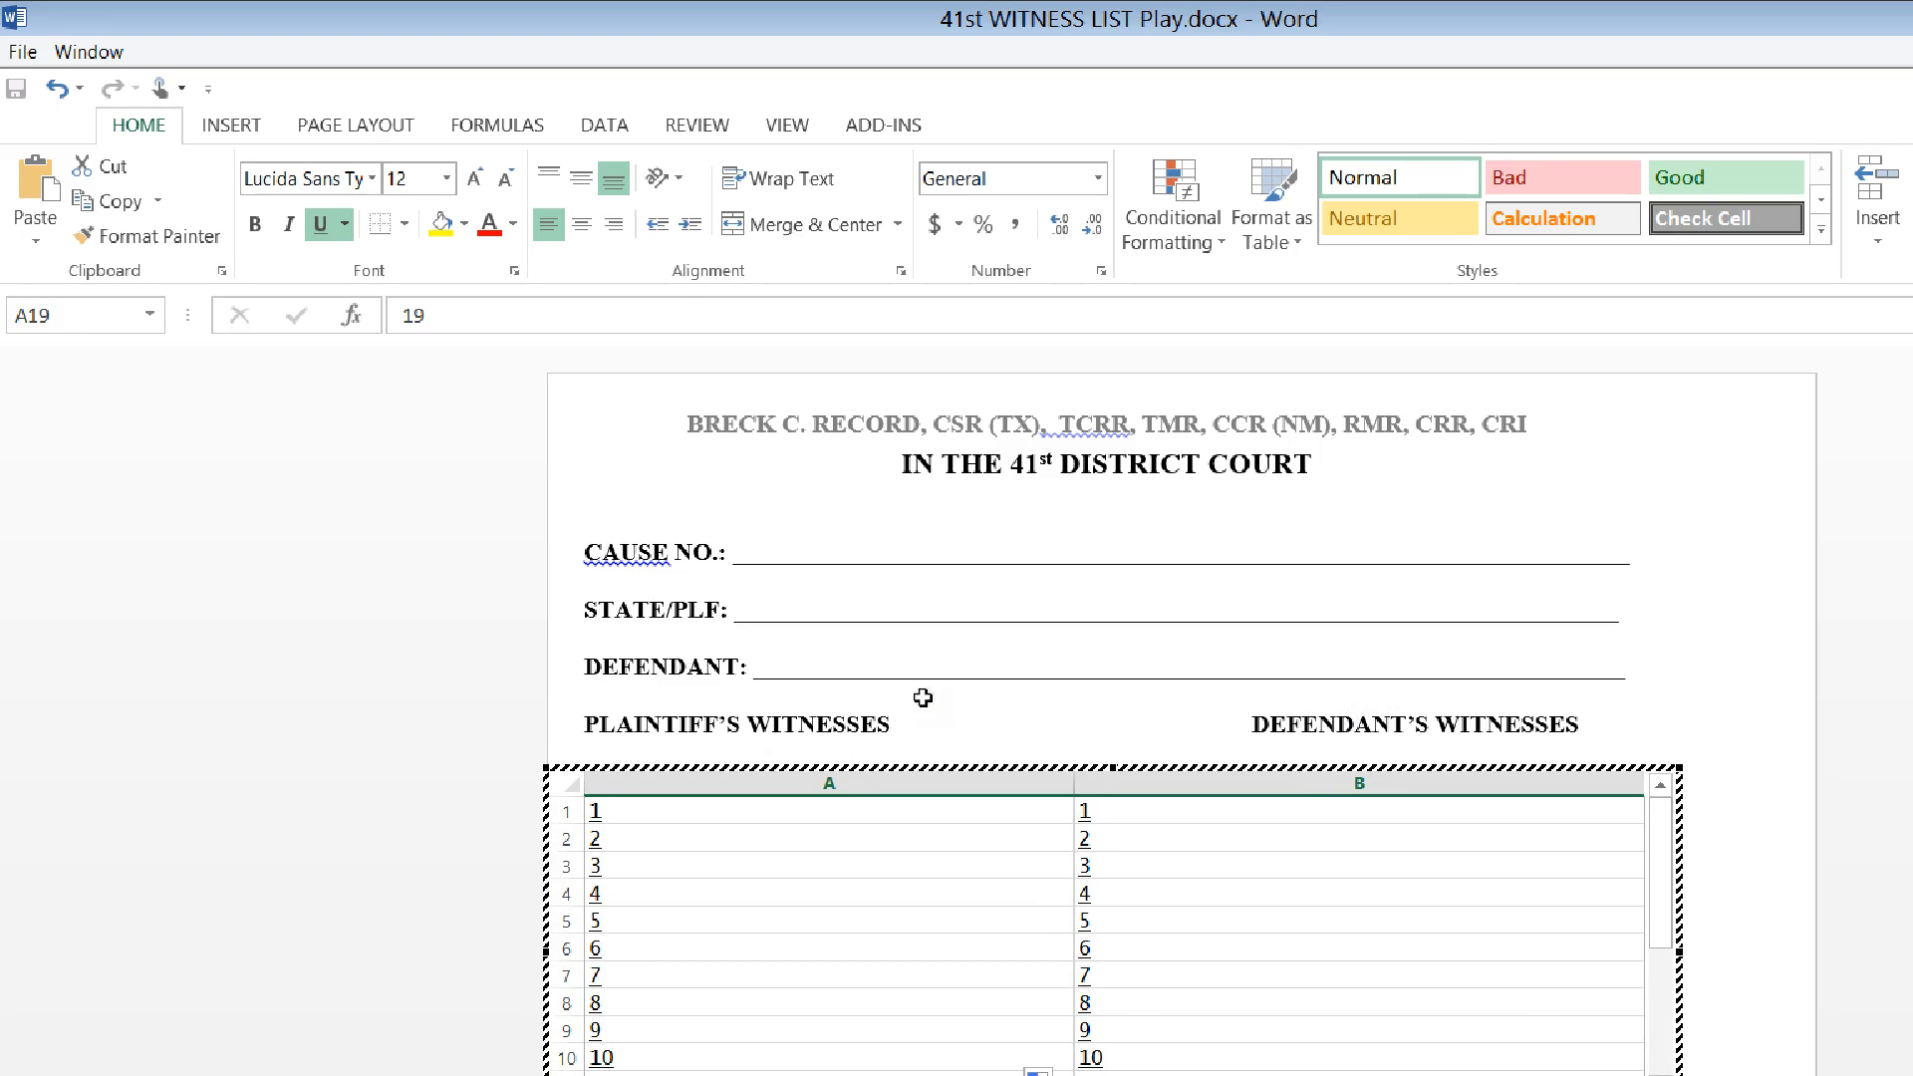
click(1345, 478)
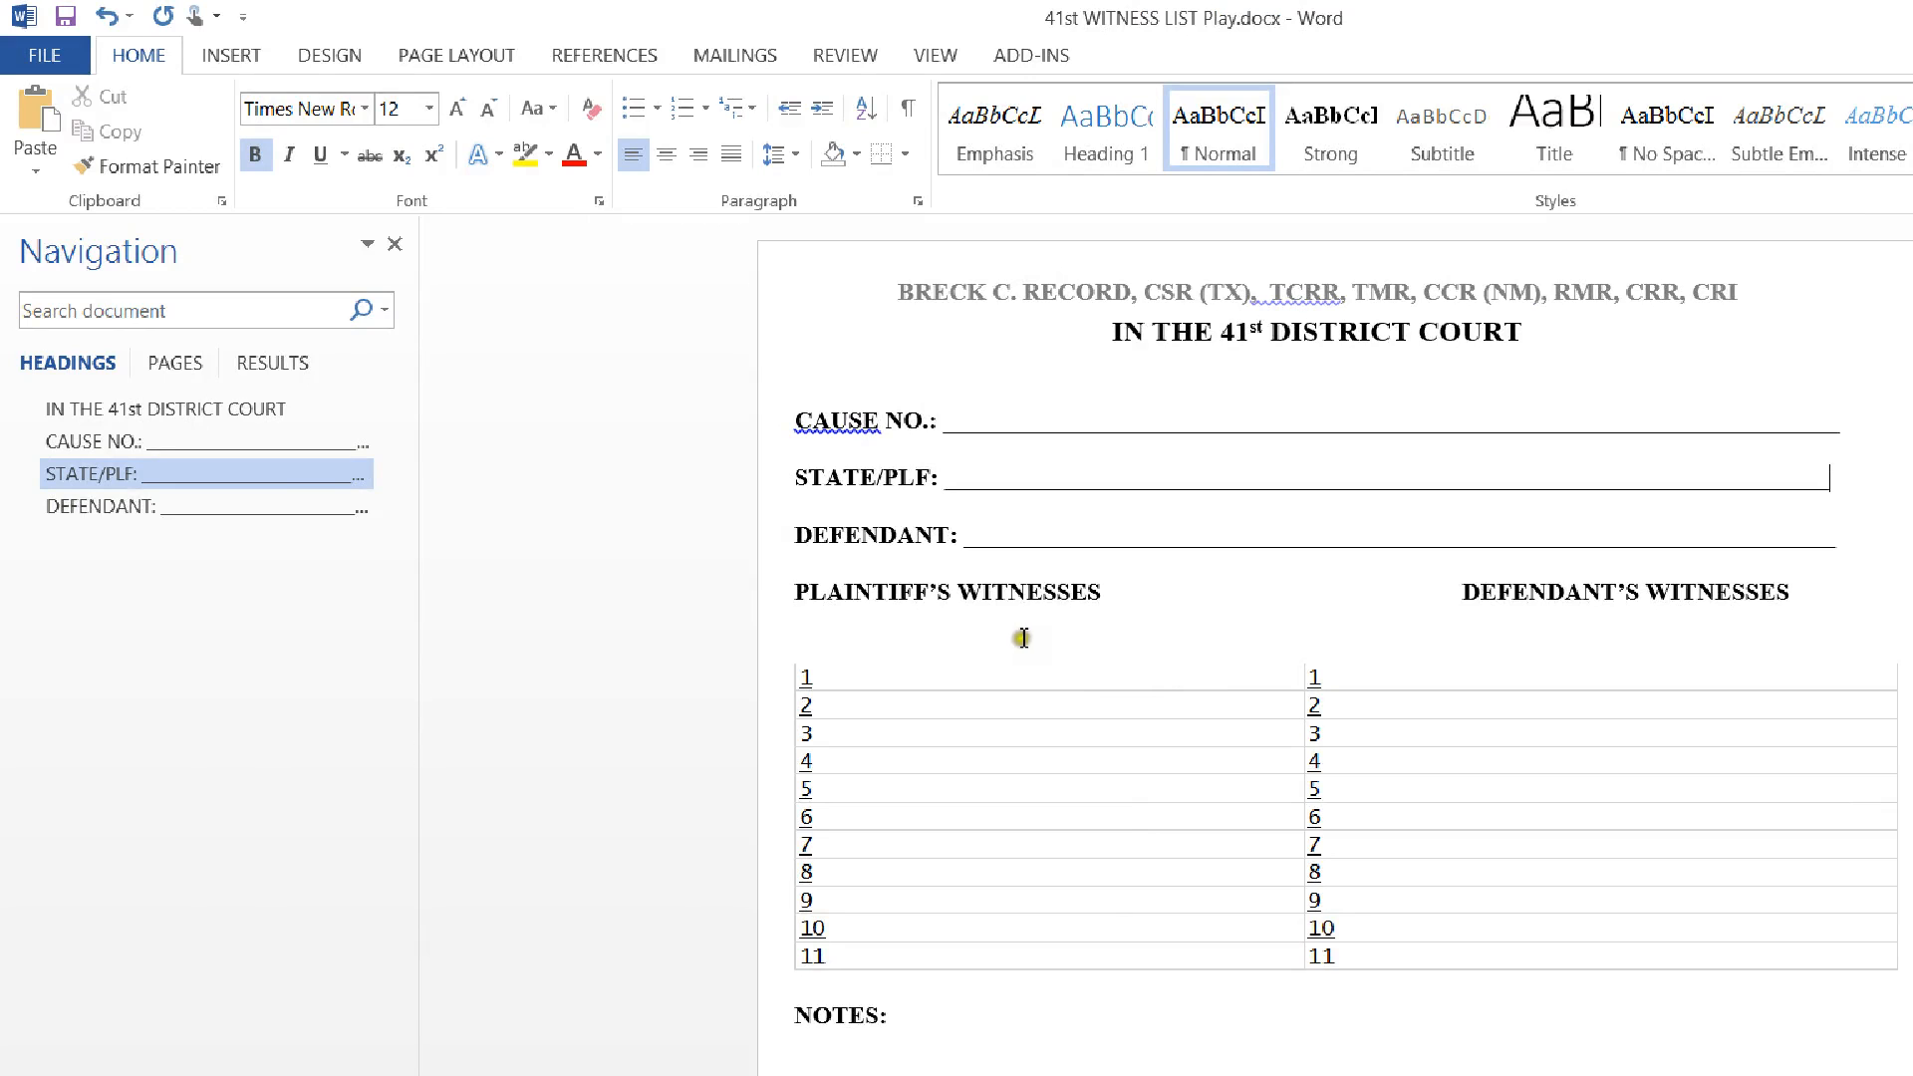
Step: Reopen the embedded table and enter "1." followed by the first plaintiff's witness's full name in cell A1
double_click(939, 624)
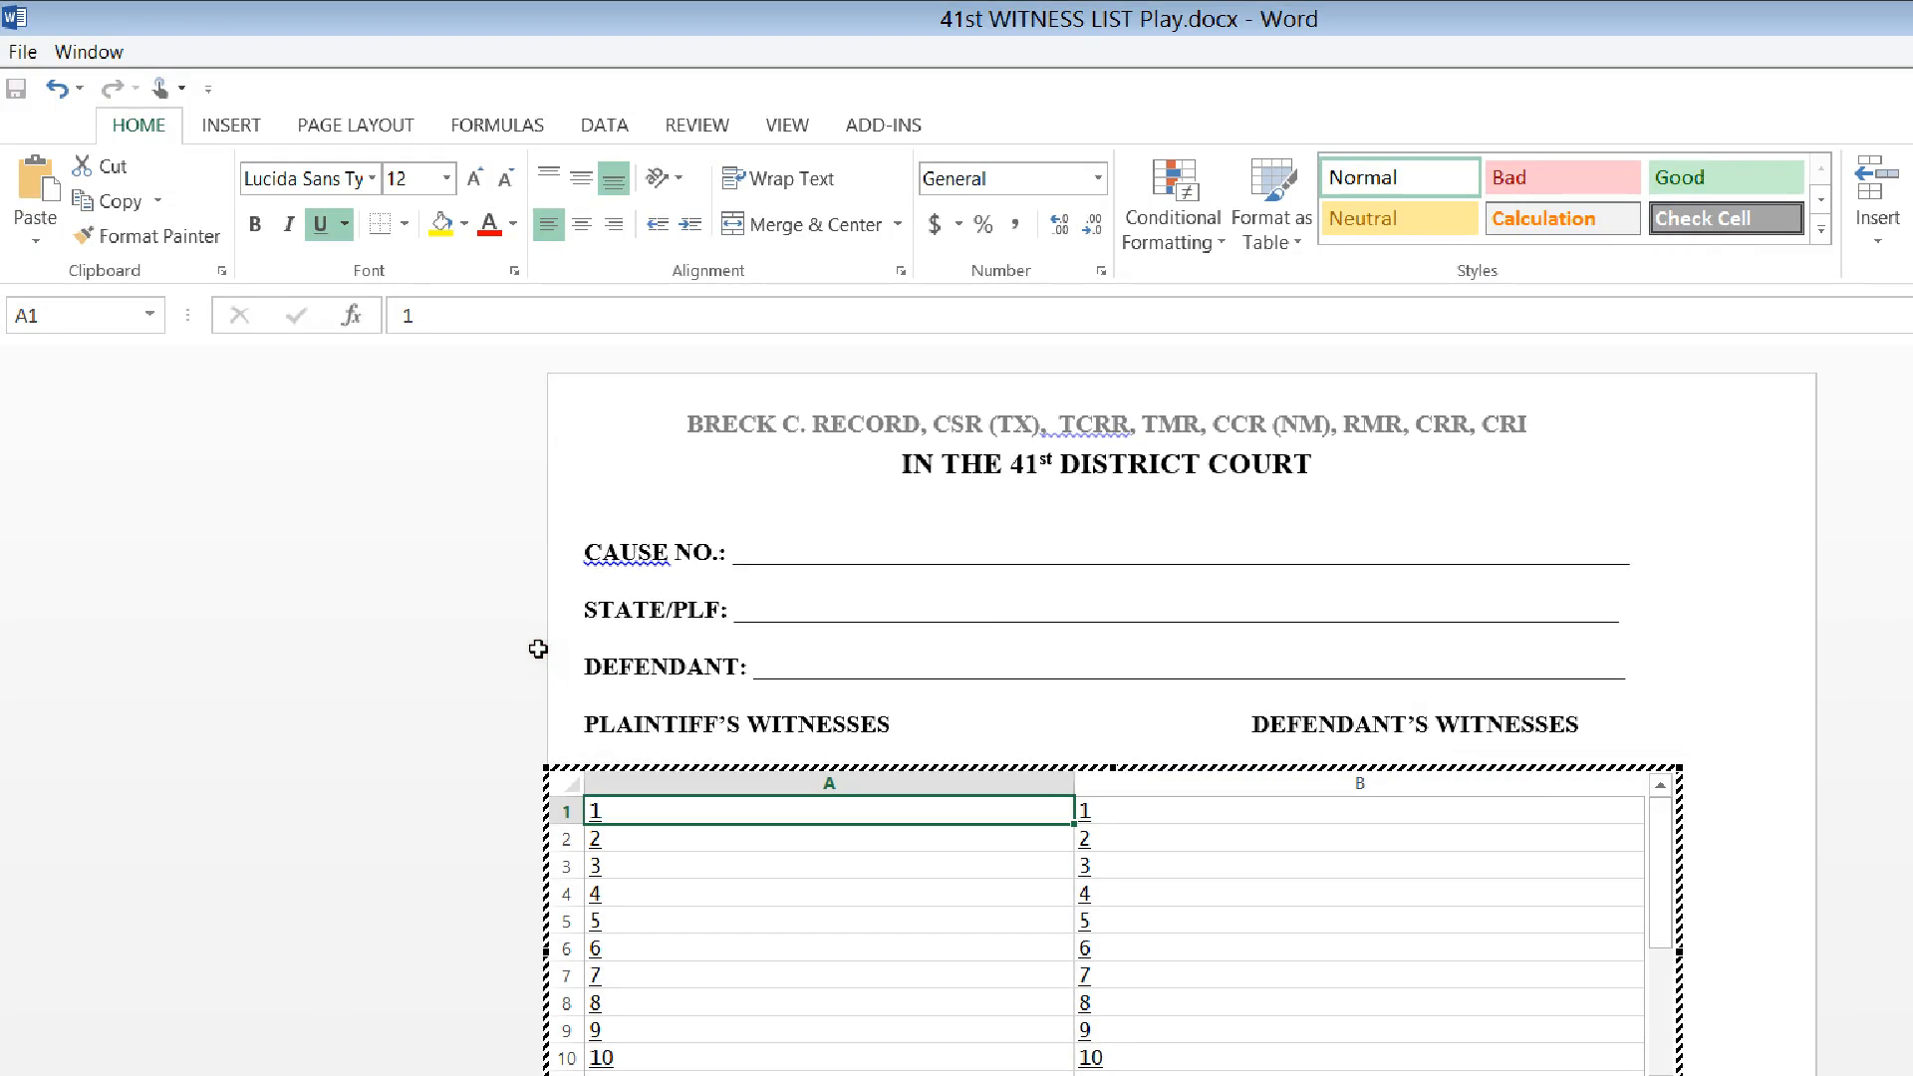
key(Right)
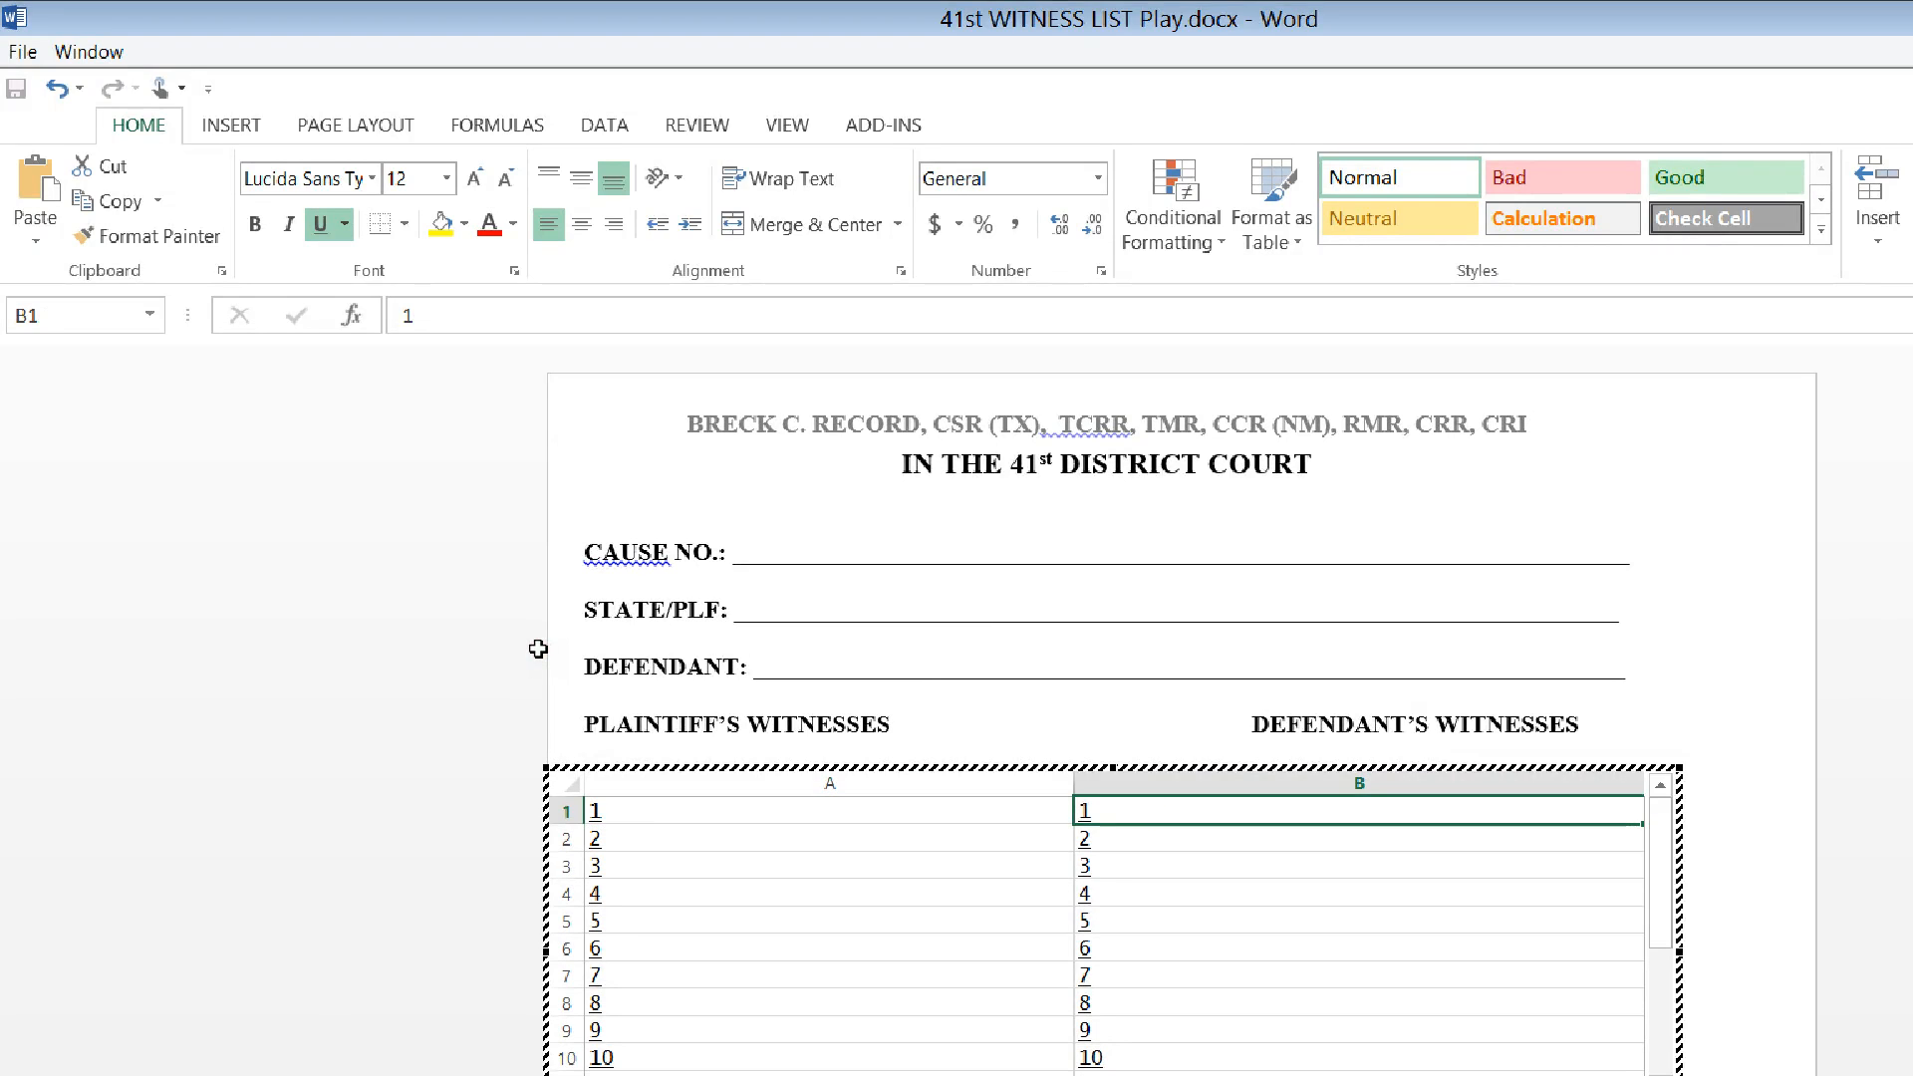
key(Left)
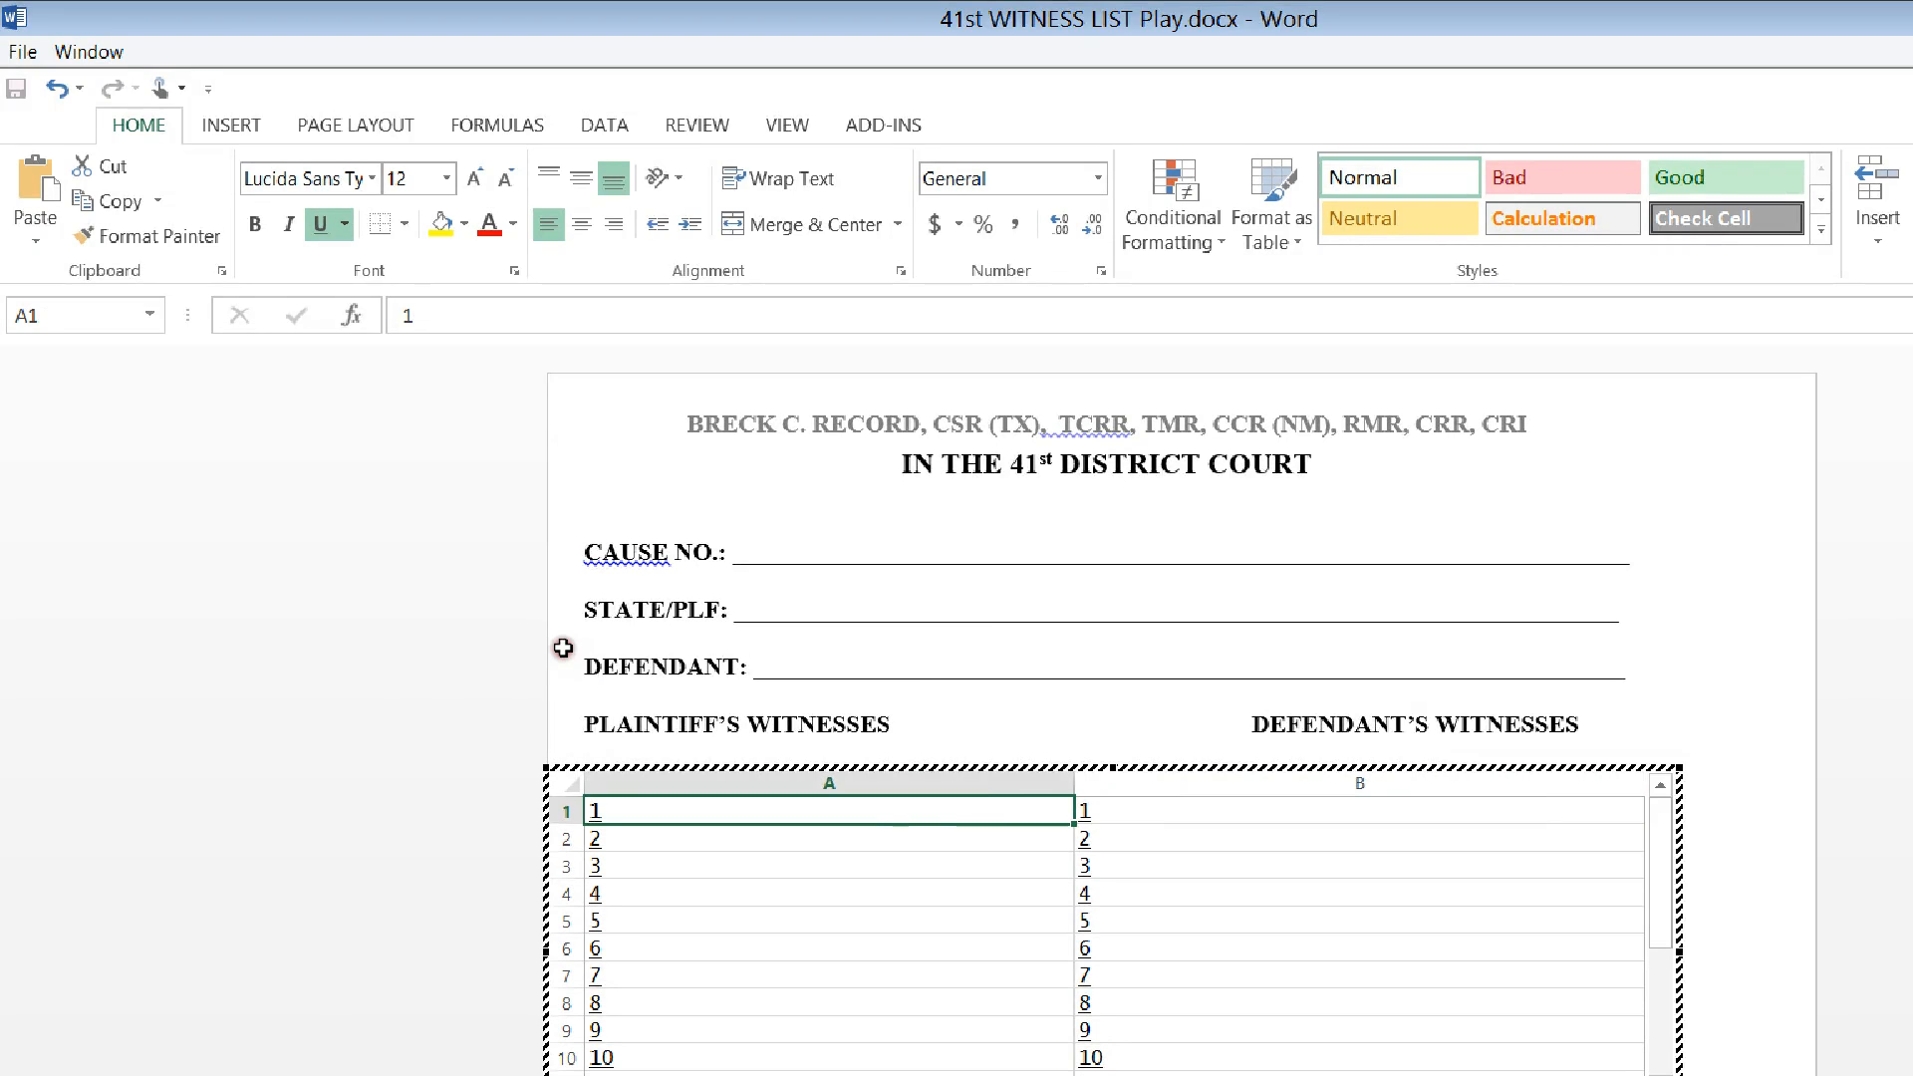
text(J)
key(BackSpace)
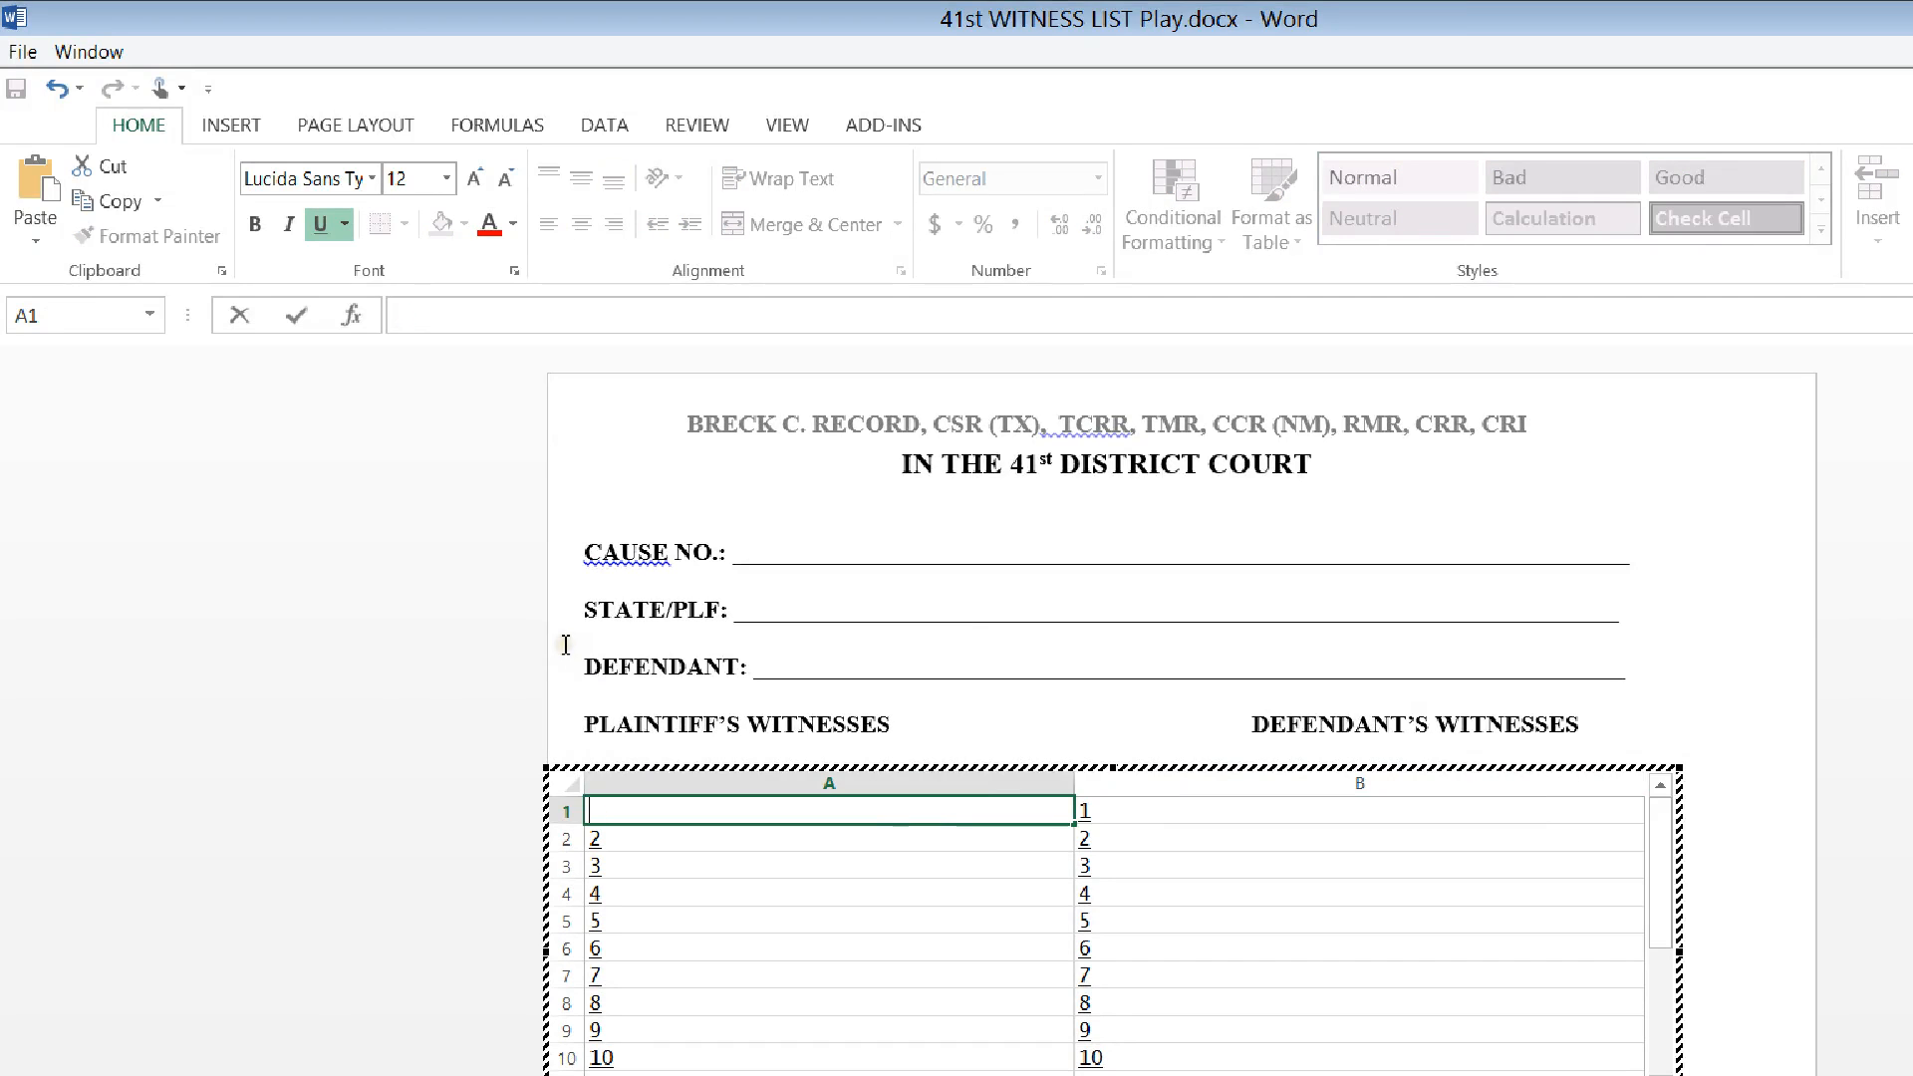
text(Joe Brown)
key(Tab)
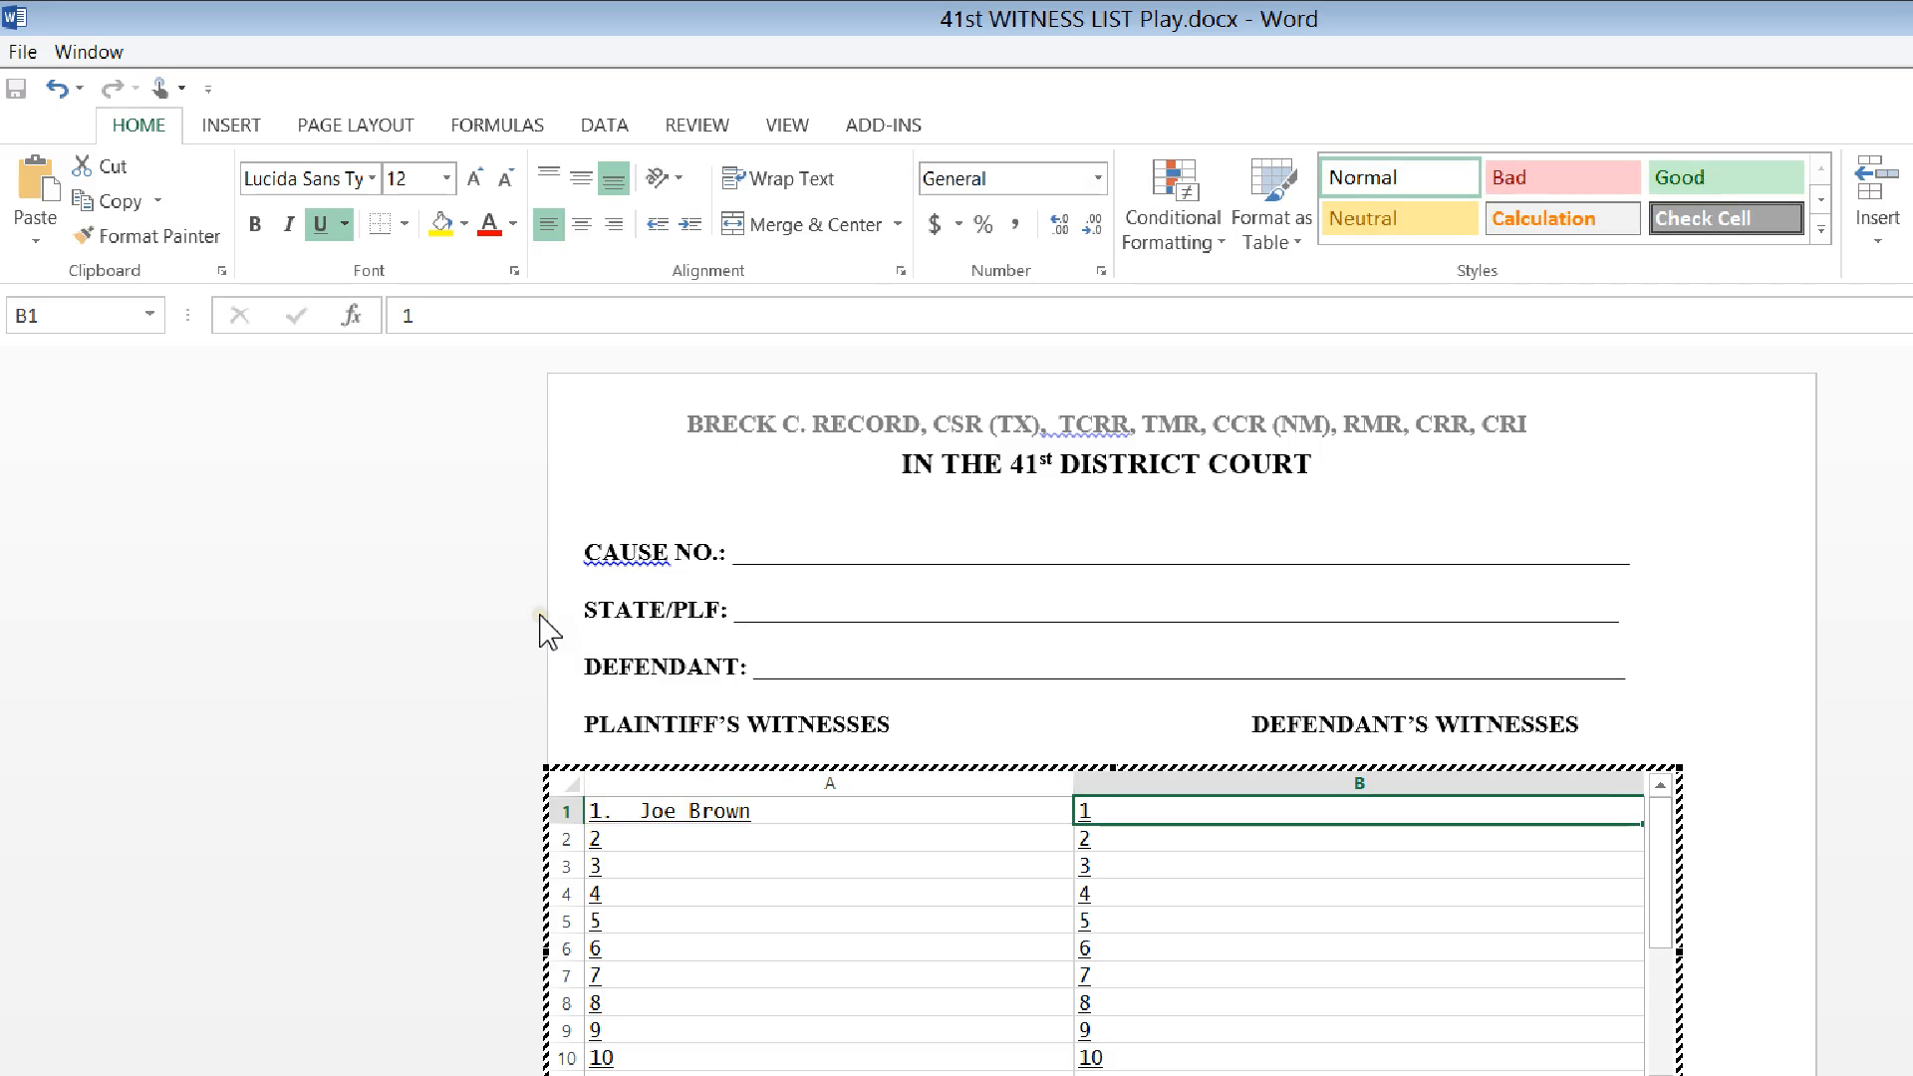
Step: Enter "1." followed by the first defendant's witness's full name in cell B1, leaving the 2 in cell A2 as is
text(1.)
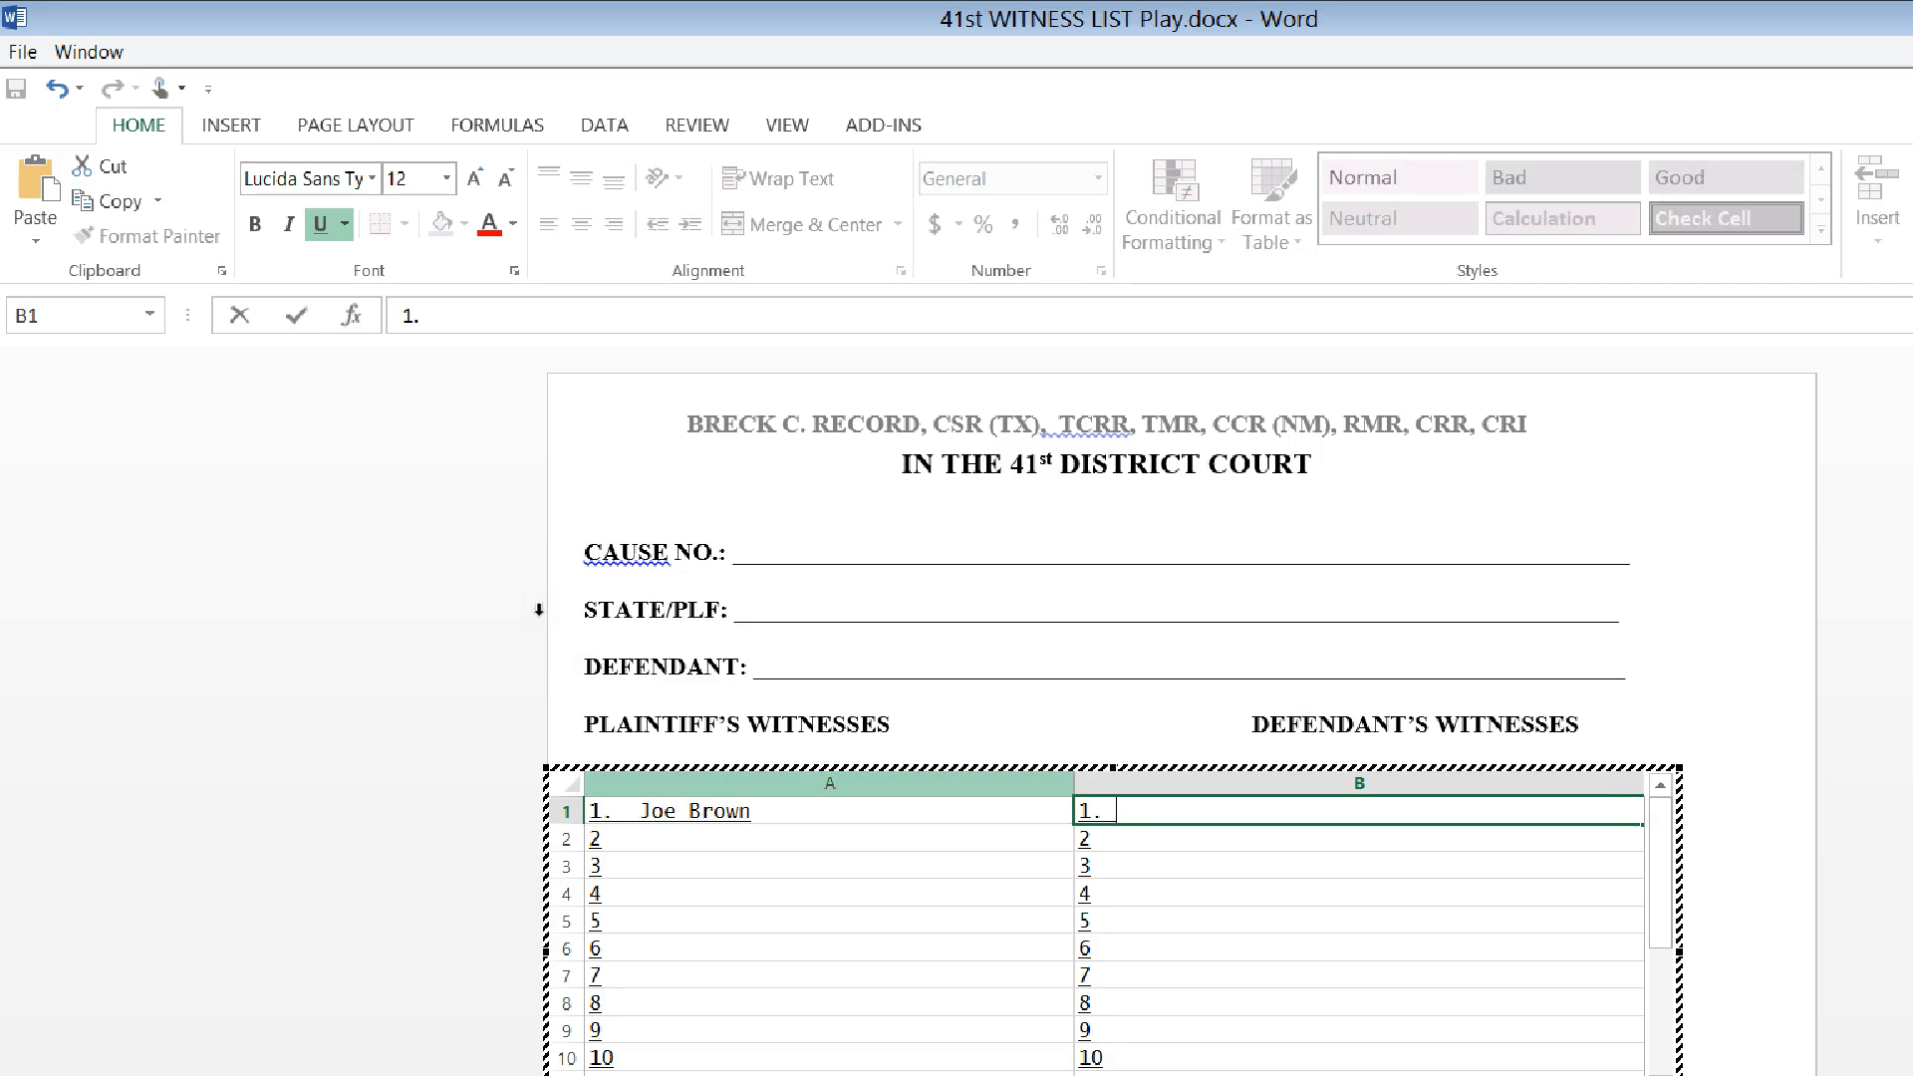
text( Jack Smith)
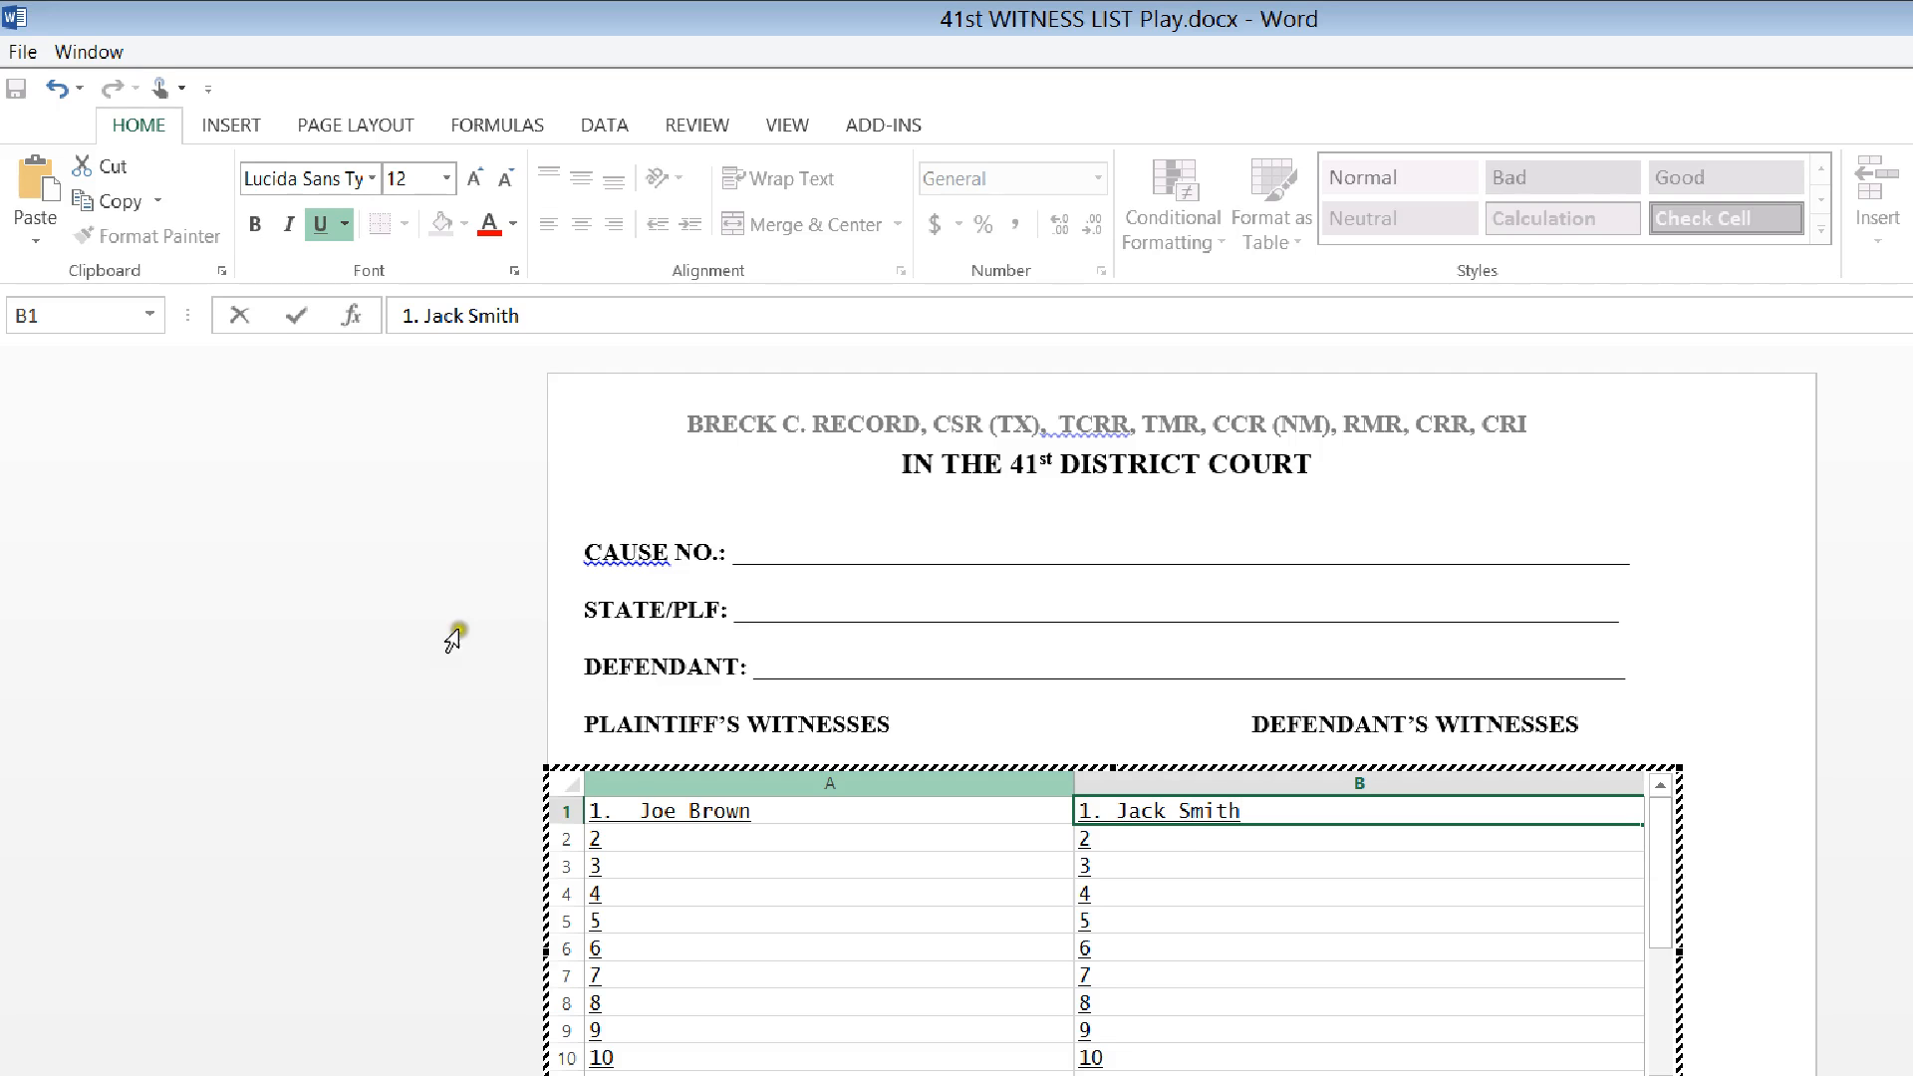
key(Return)
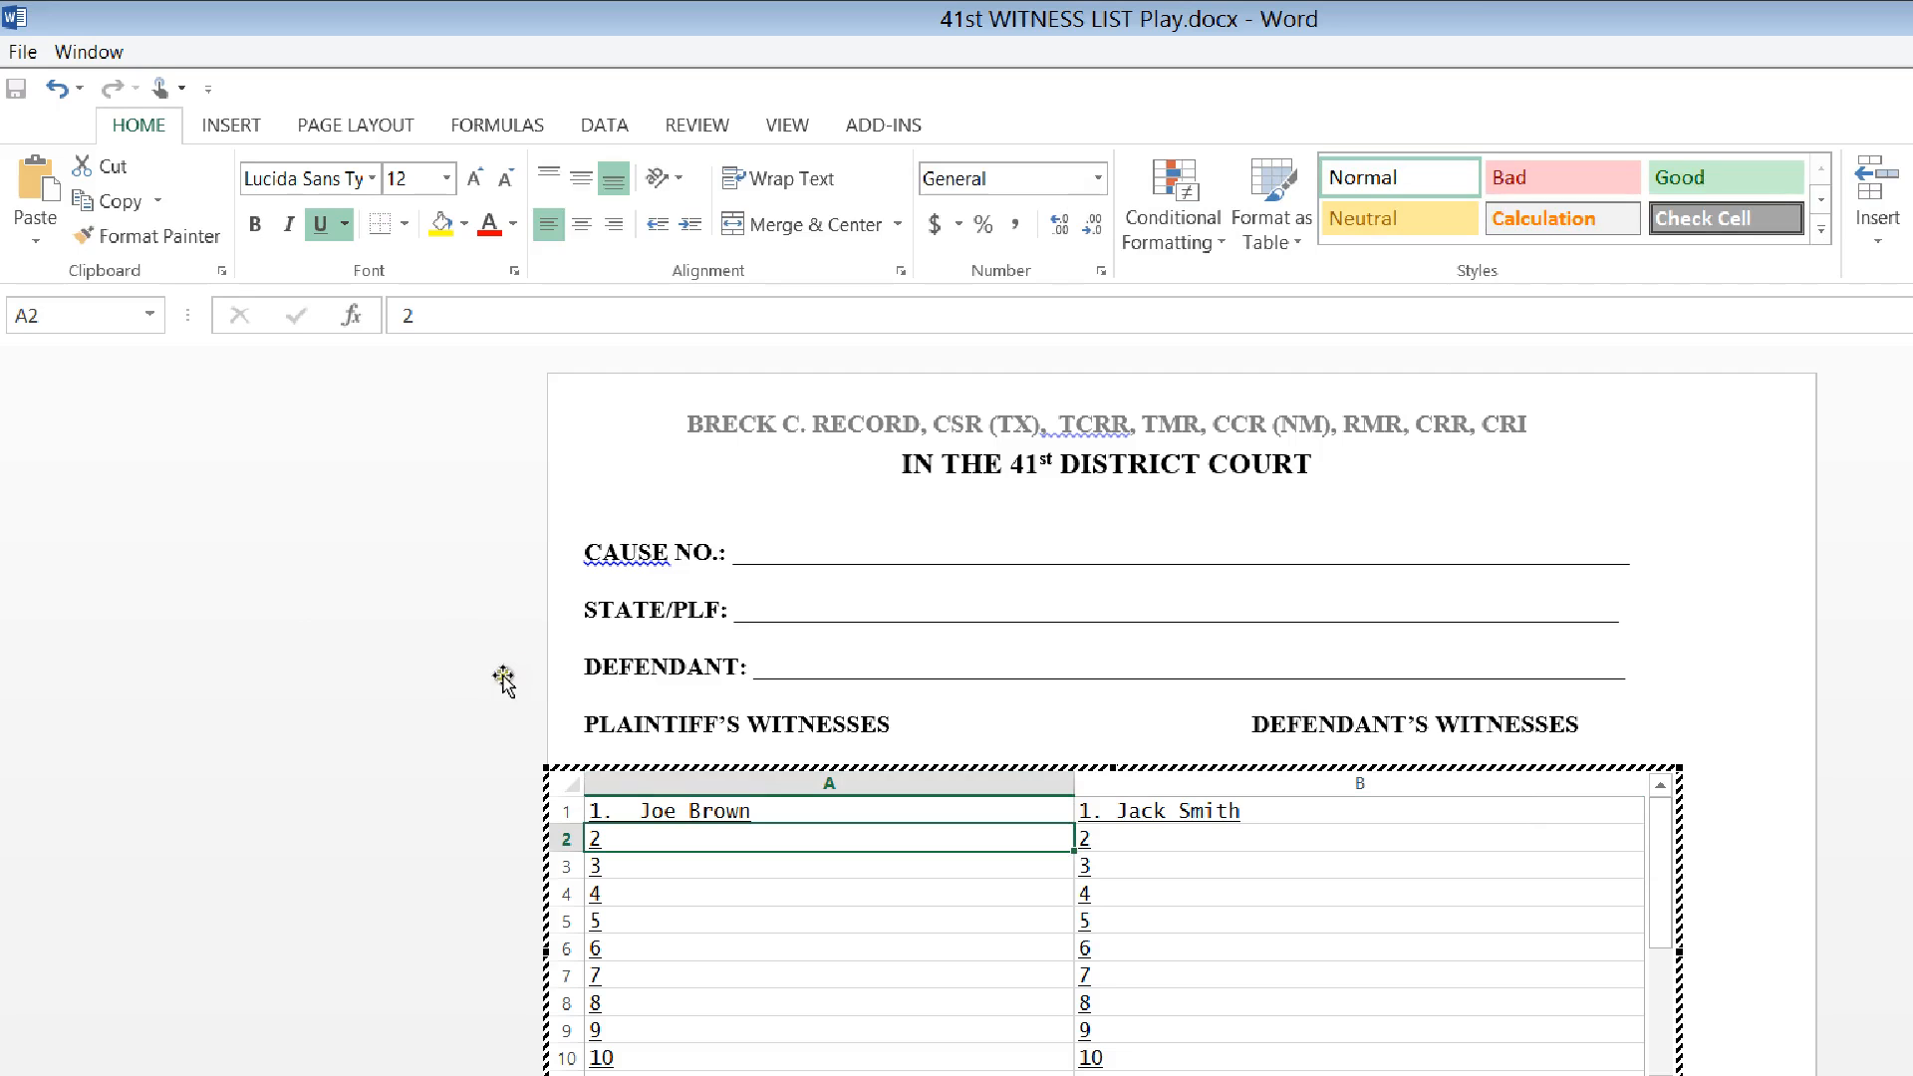
text(J)
key(BackSpace)
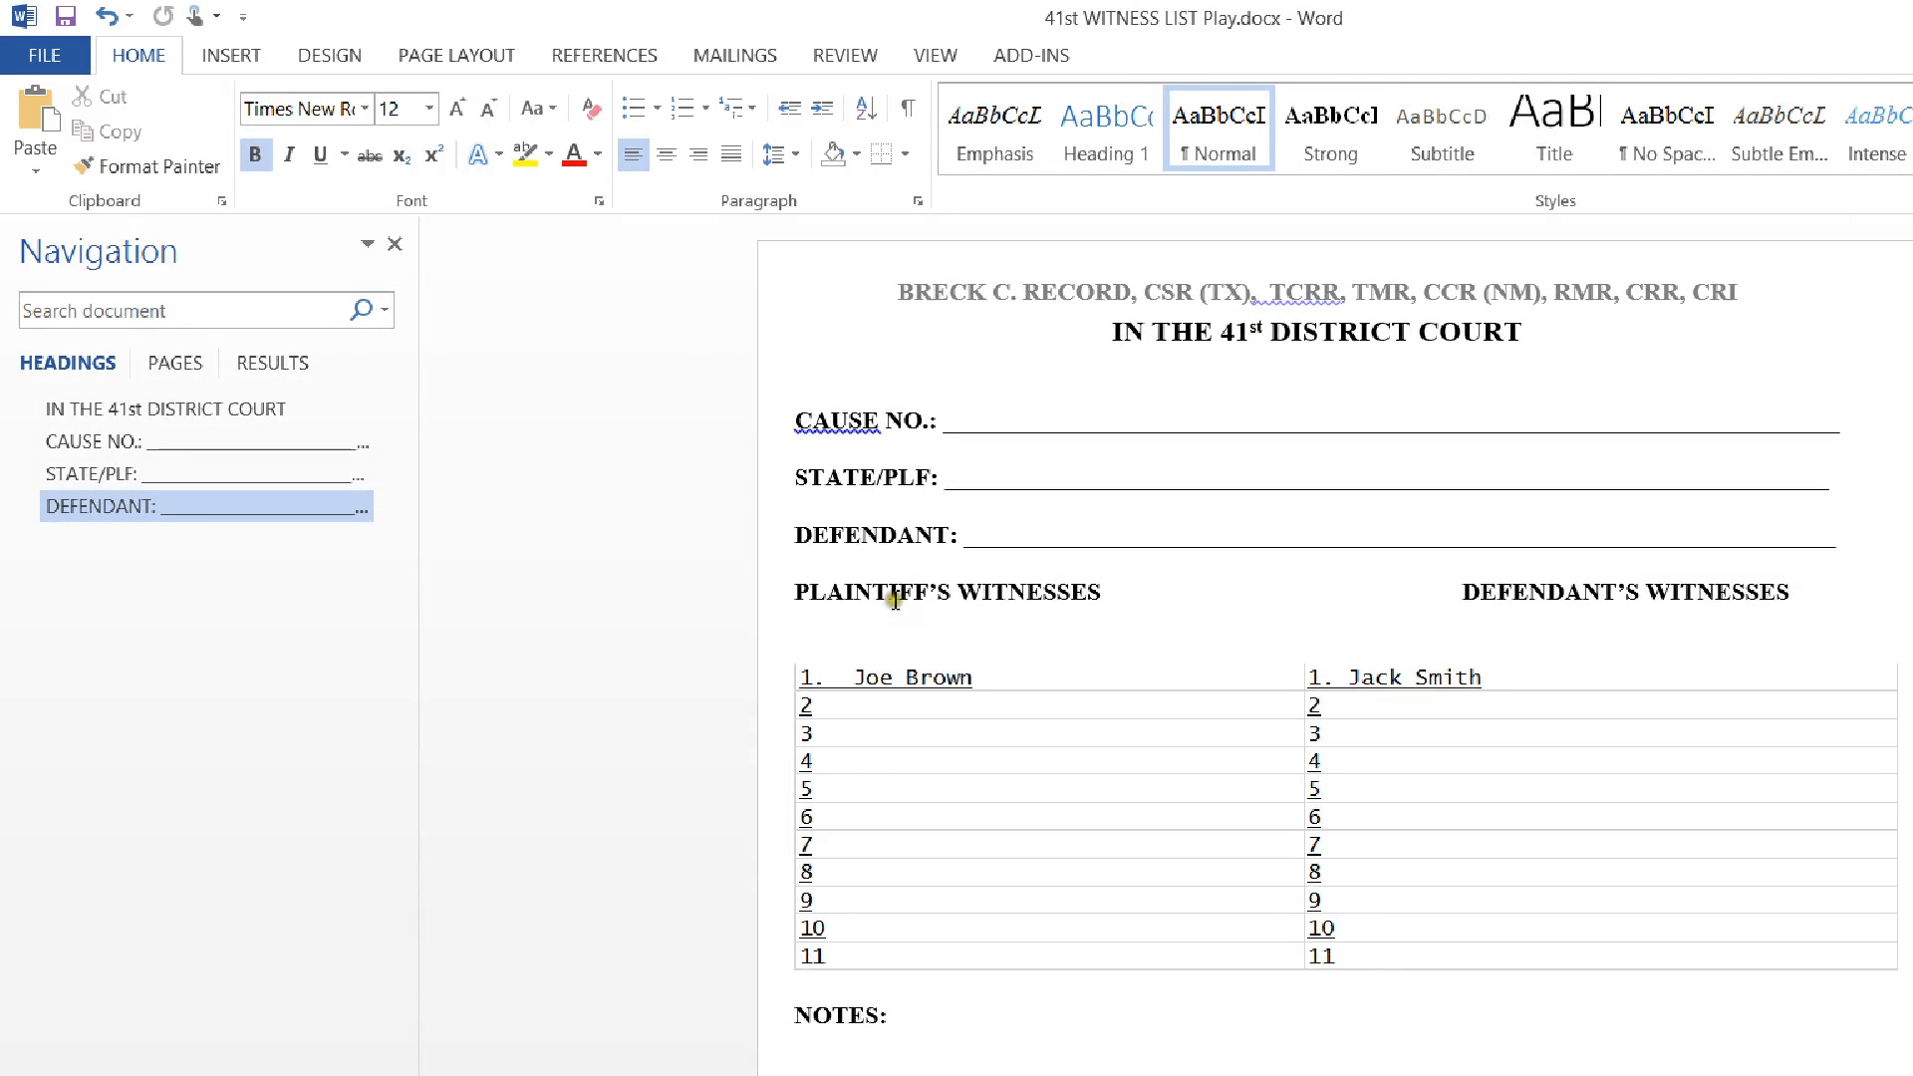
Step: Exit spreadsheet editing, select the embedded table, and stretch it downward so its rows become taller at the same width
click(904, 619)
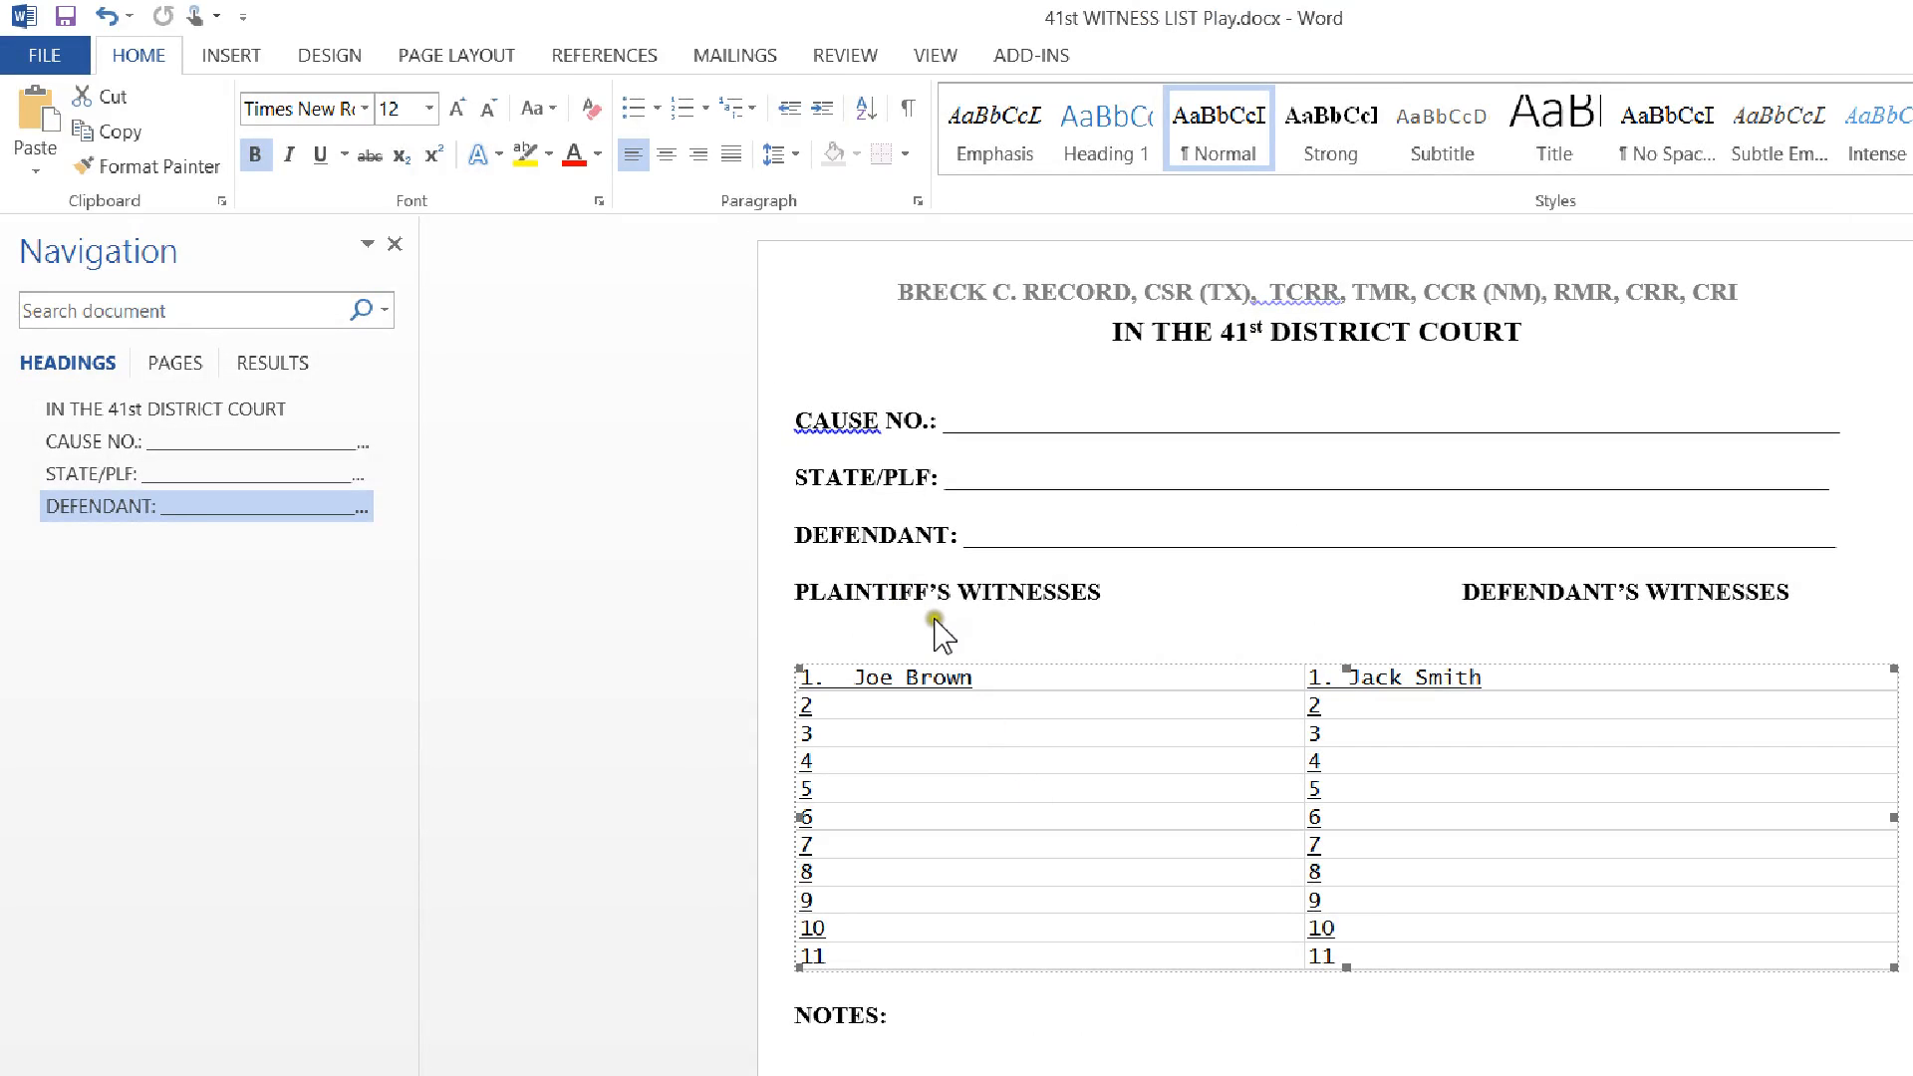
click(994, 629)
click(1087, 789)
click(1083, 775)
click(1077, 774)
drag(1076, 774, 1084, 941)
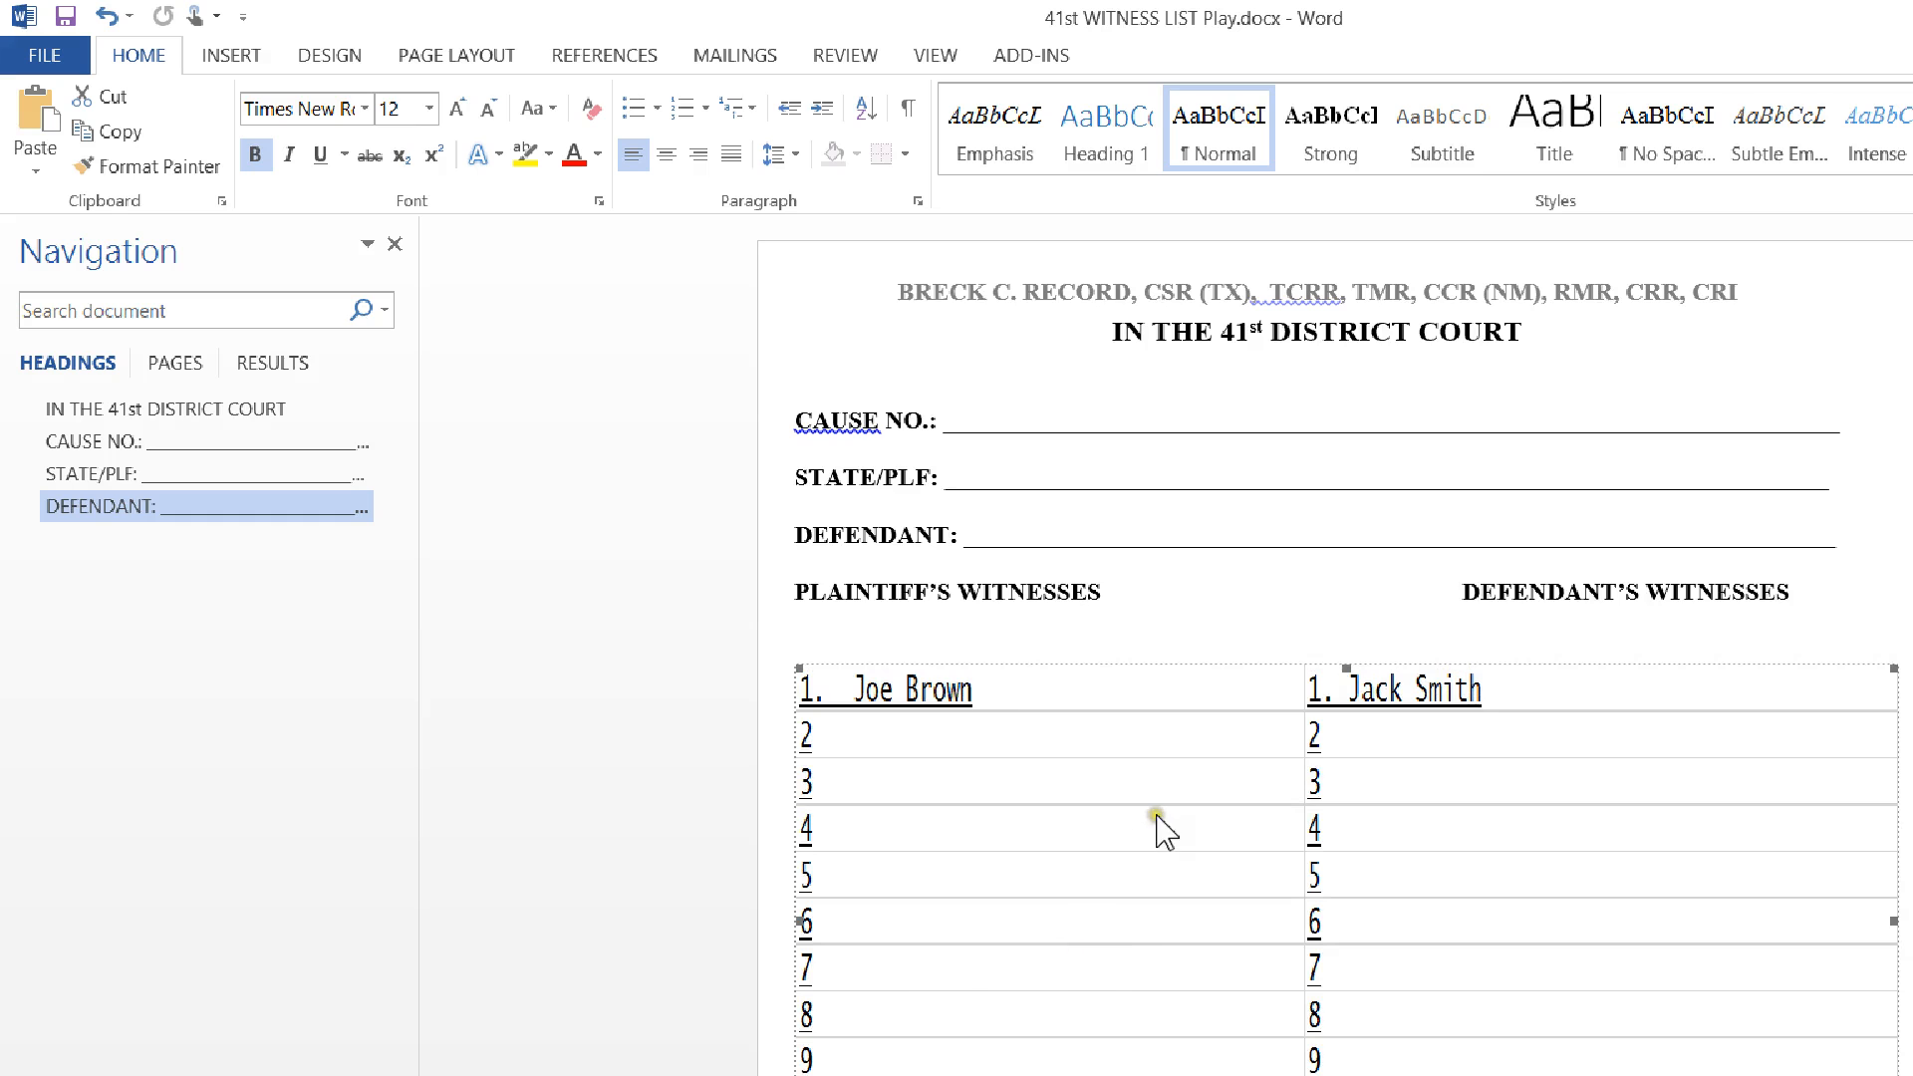
Step: Reopen the embedded table, extend its displayed range downward past row 20, and exit spreadsheet editing
double_click(943, 712)
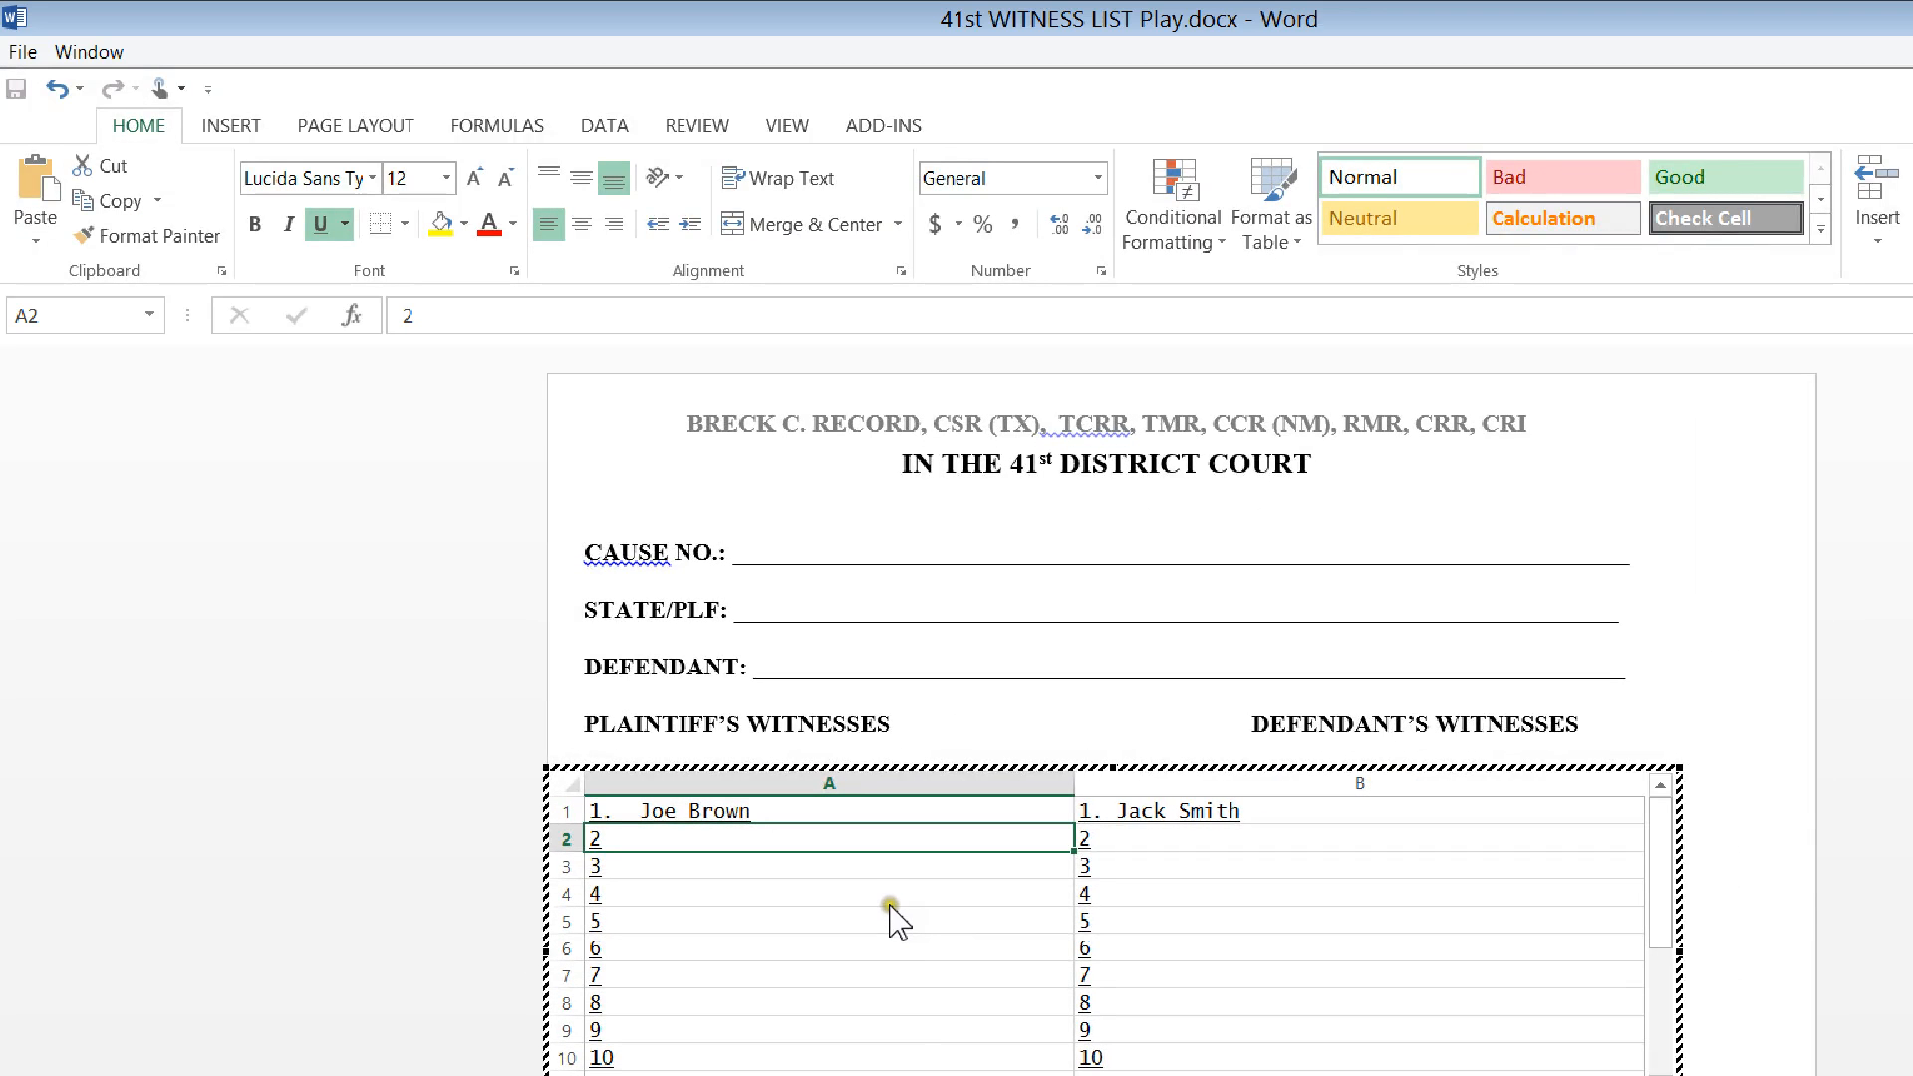
drag(888, 908, 901, 1024)
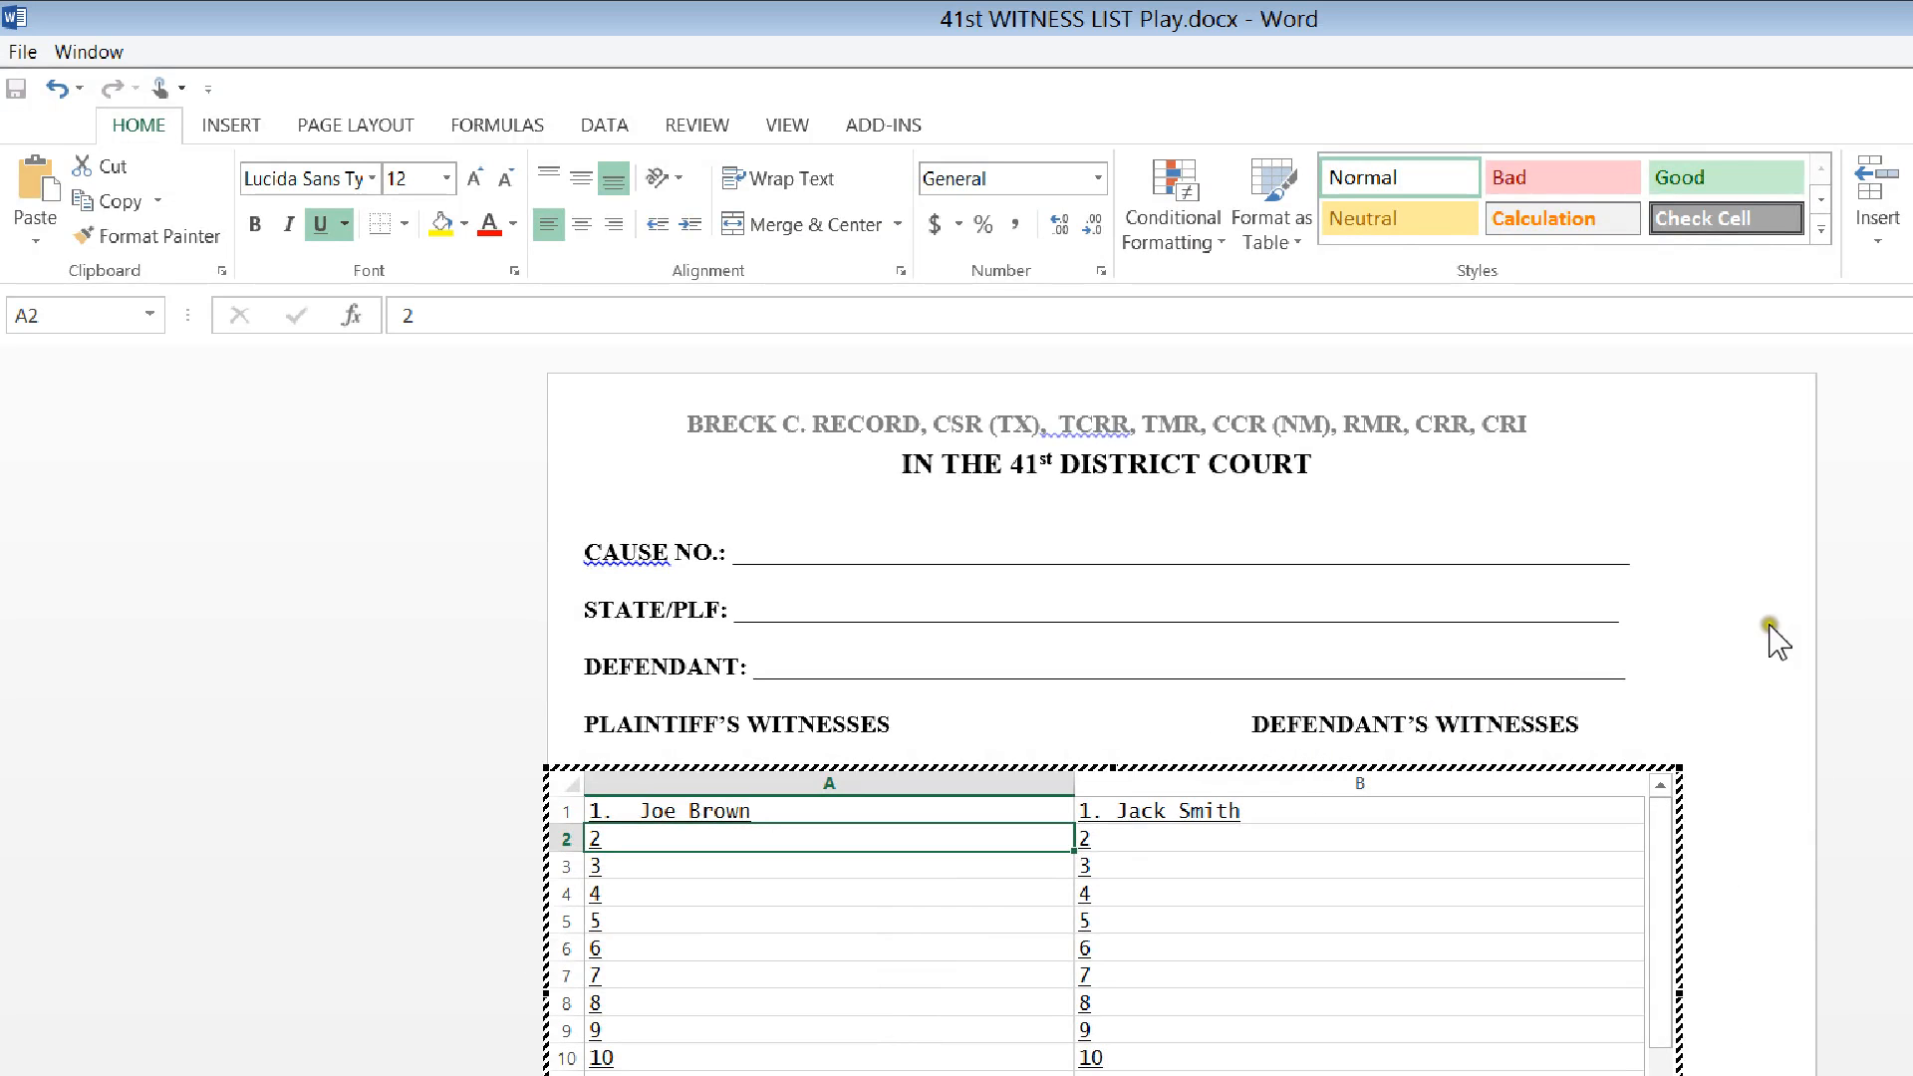
drag(1898, 451, 1854, 681)
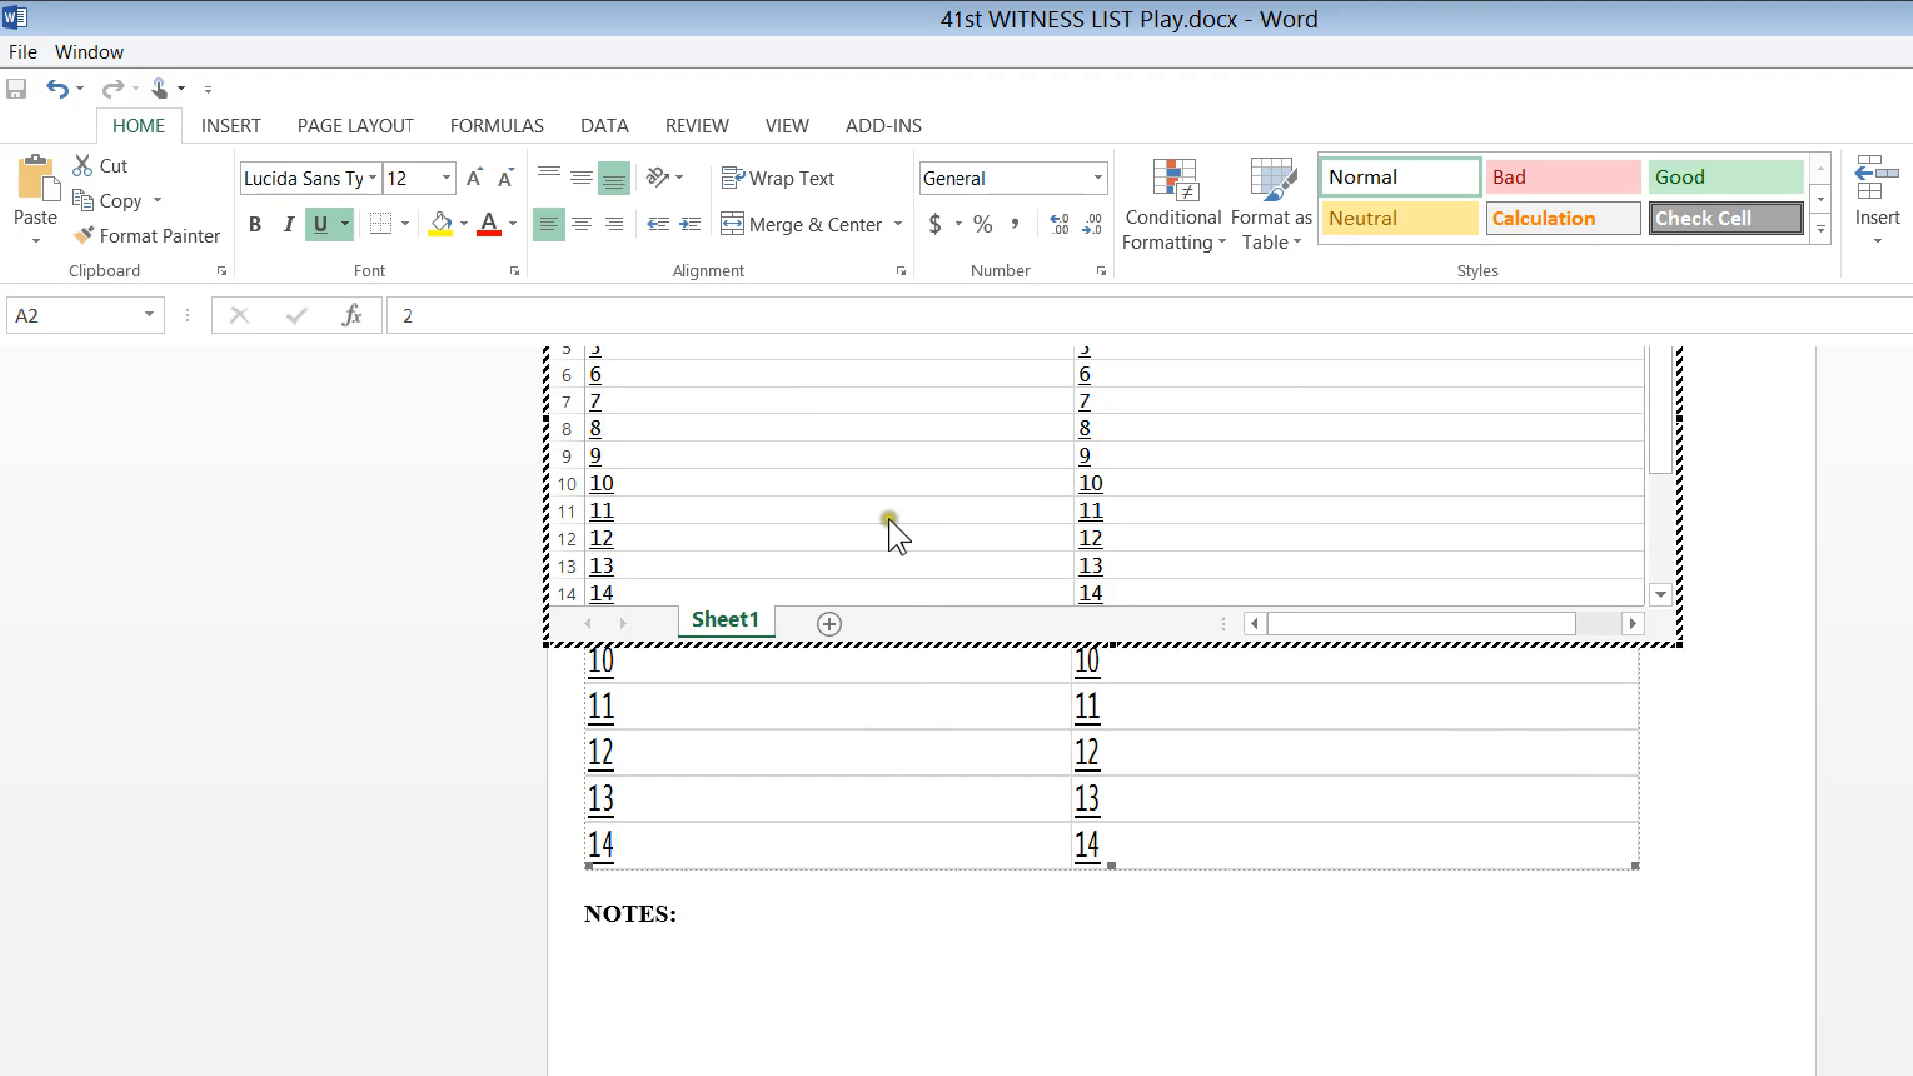
drag(888, 515, 888, 708)
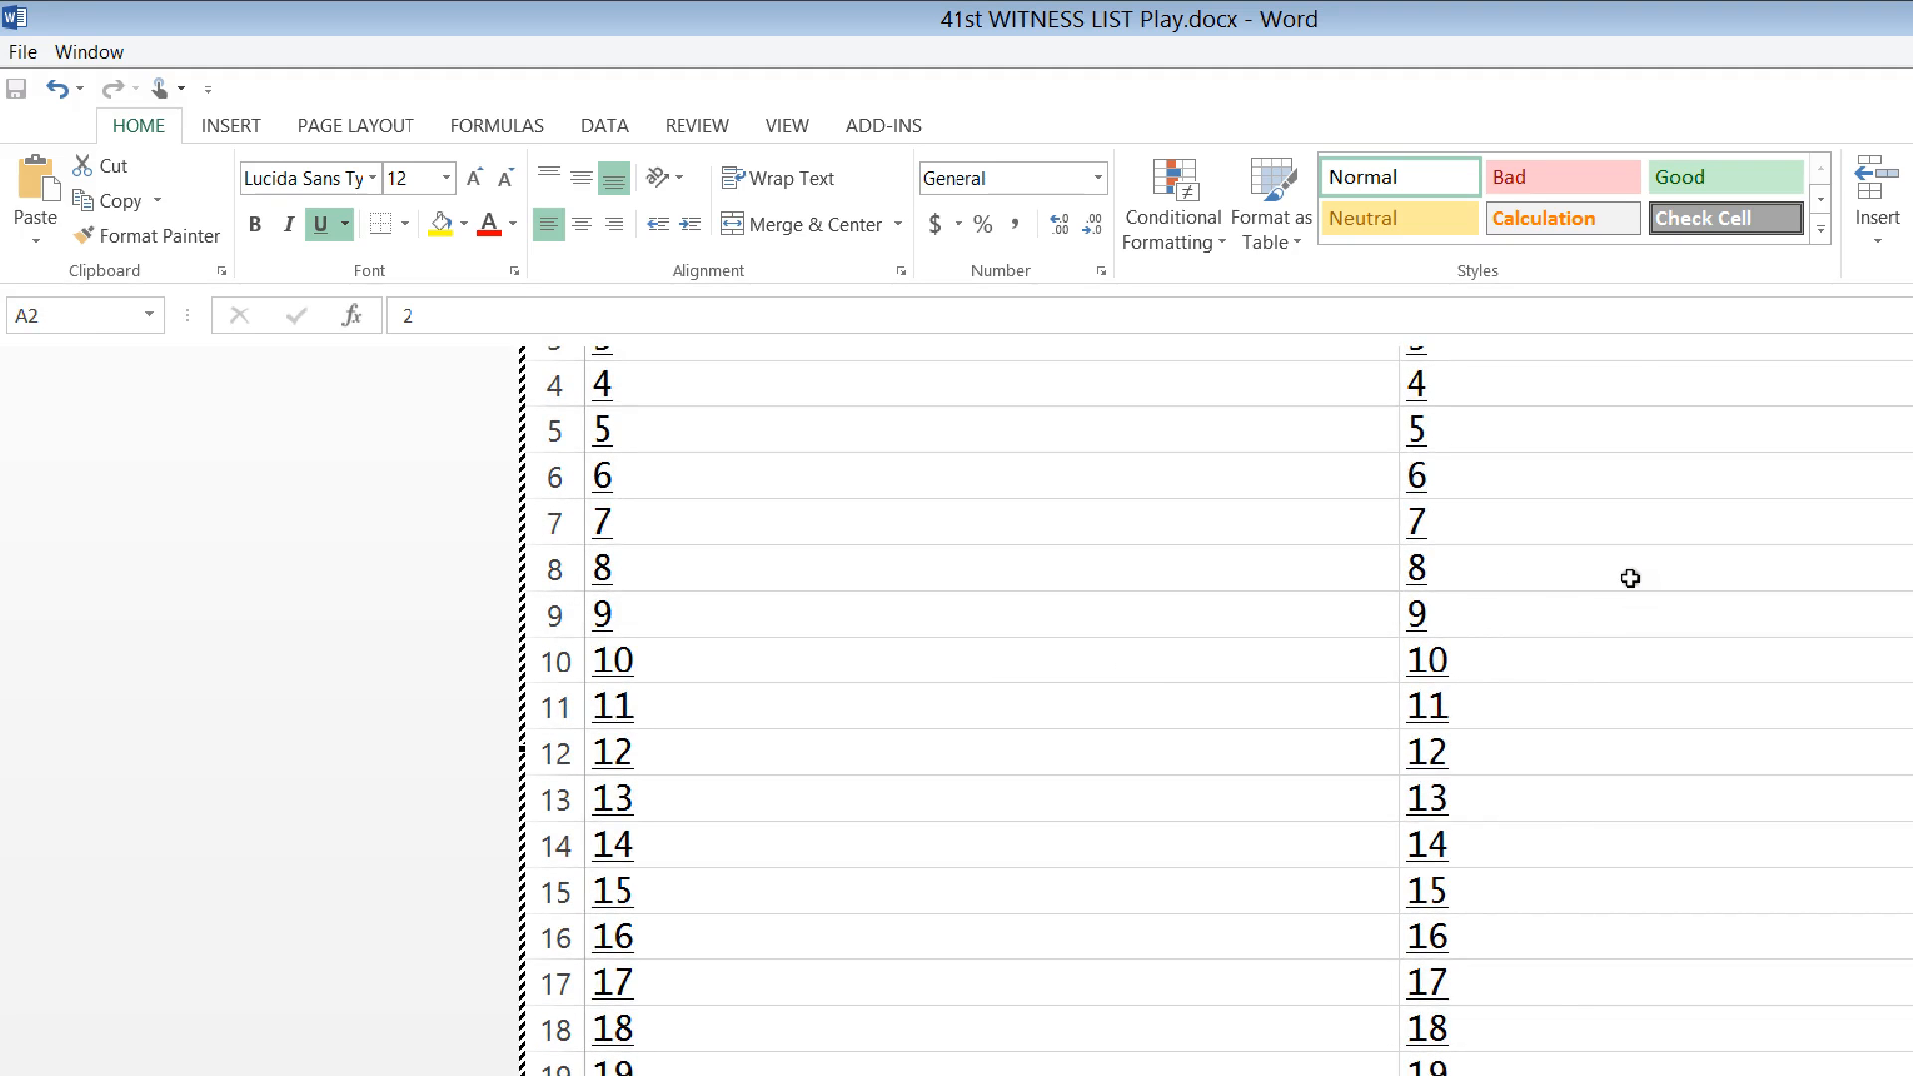
click(1551, 579)
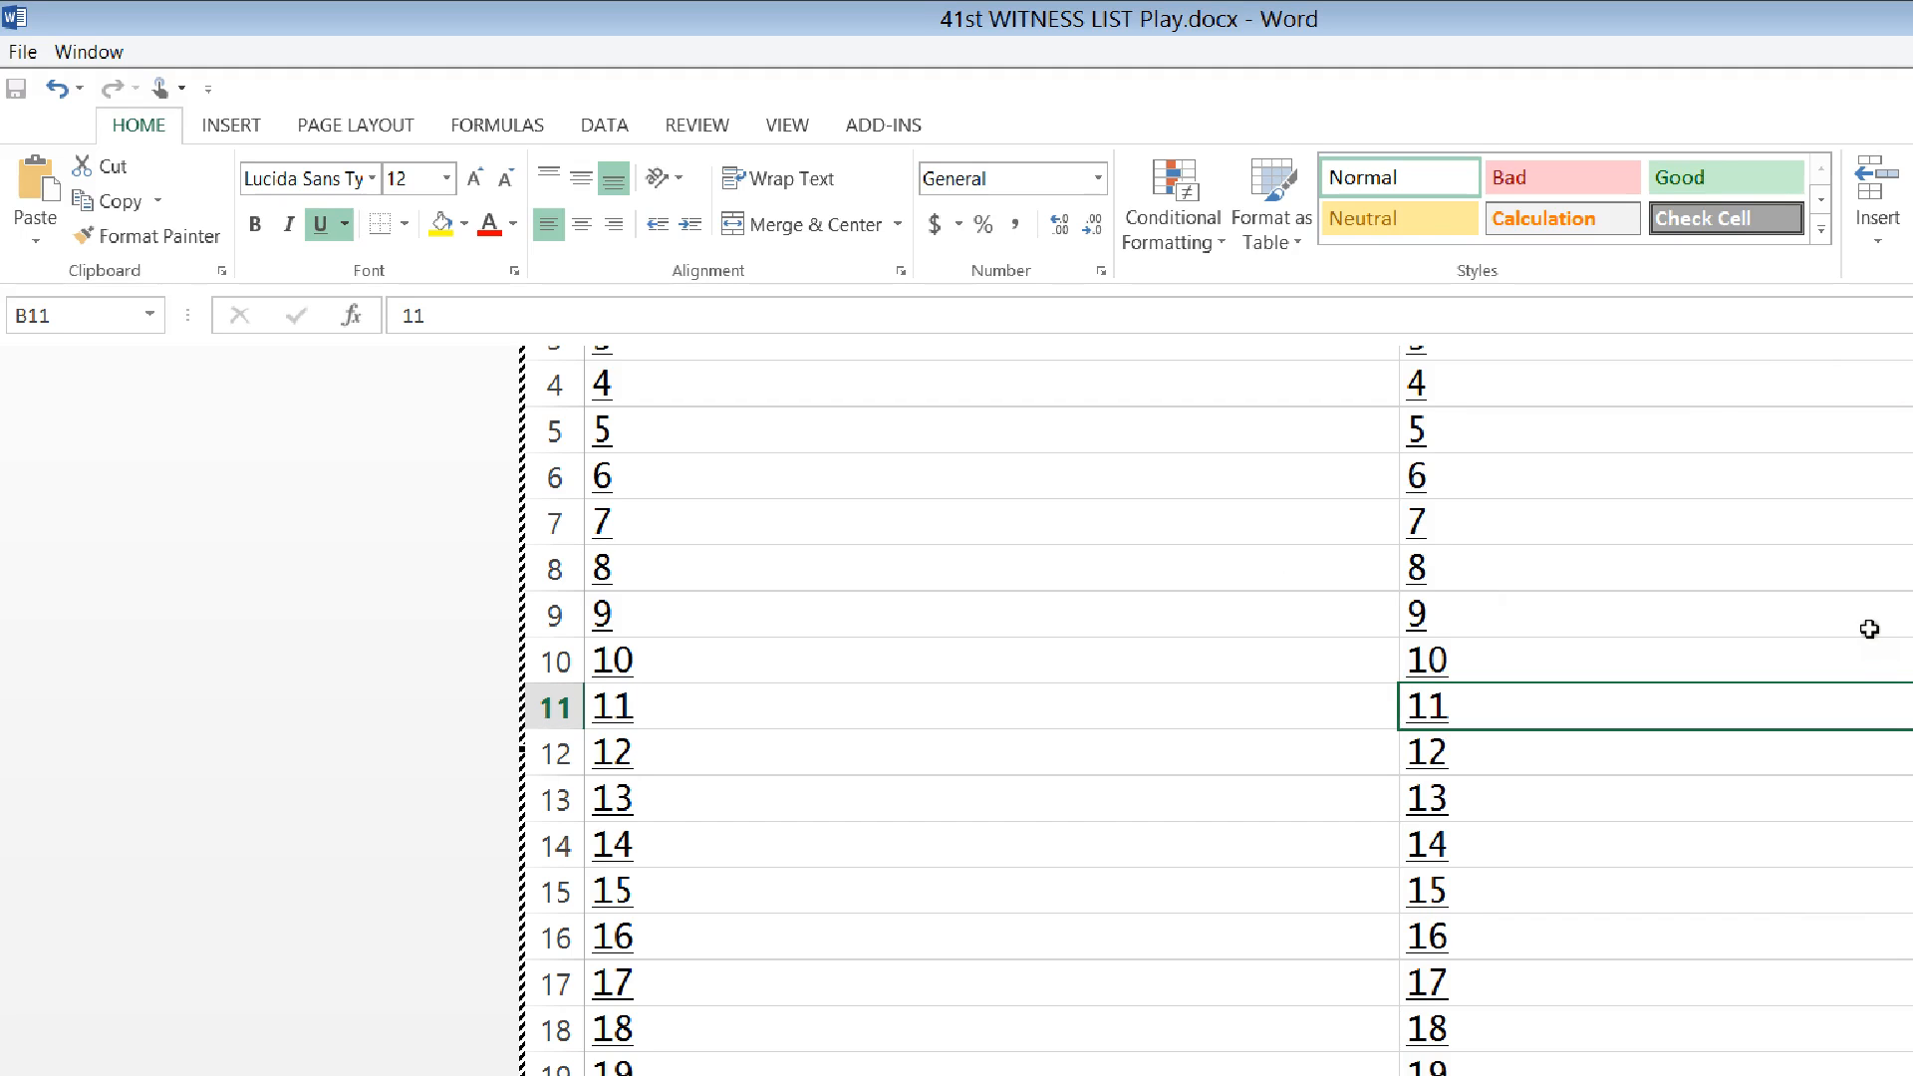
mouse_move(1899, 575)
mouse_down()
mouse_move(1901, 502)
mouse_move(1899, 526)
mouse_up()
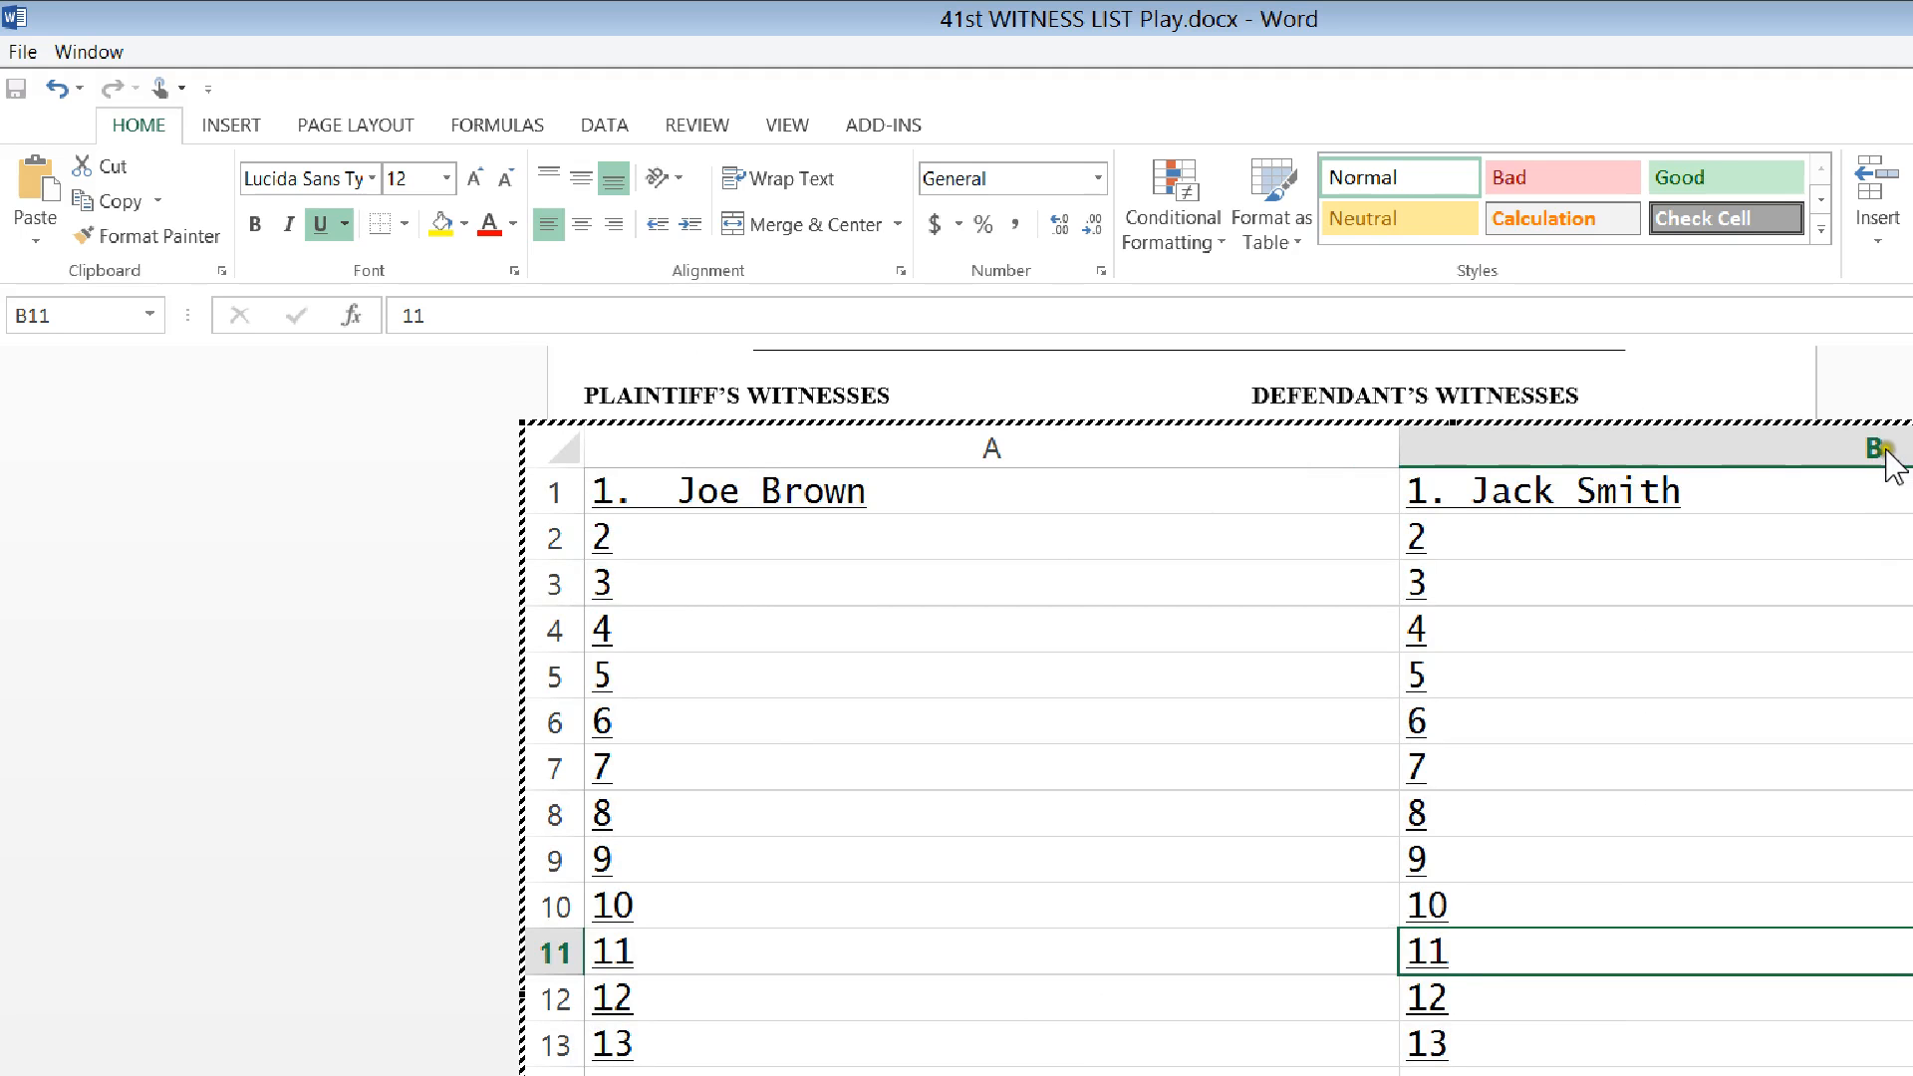
click(1904, 428)
drag(1907, 427, 1907, 403)
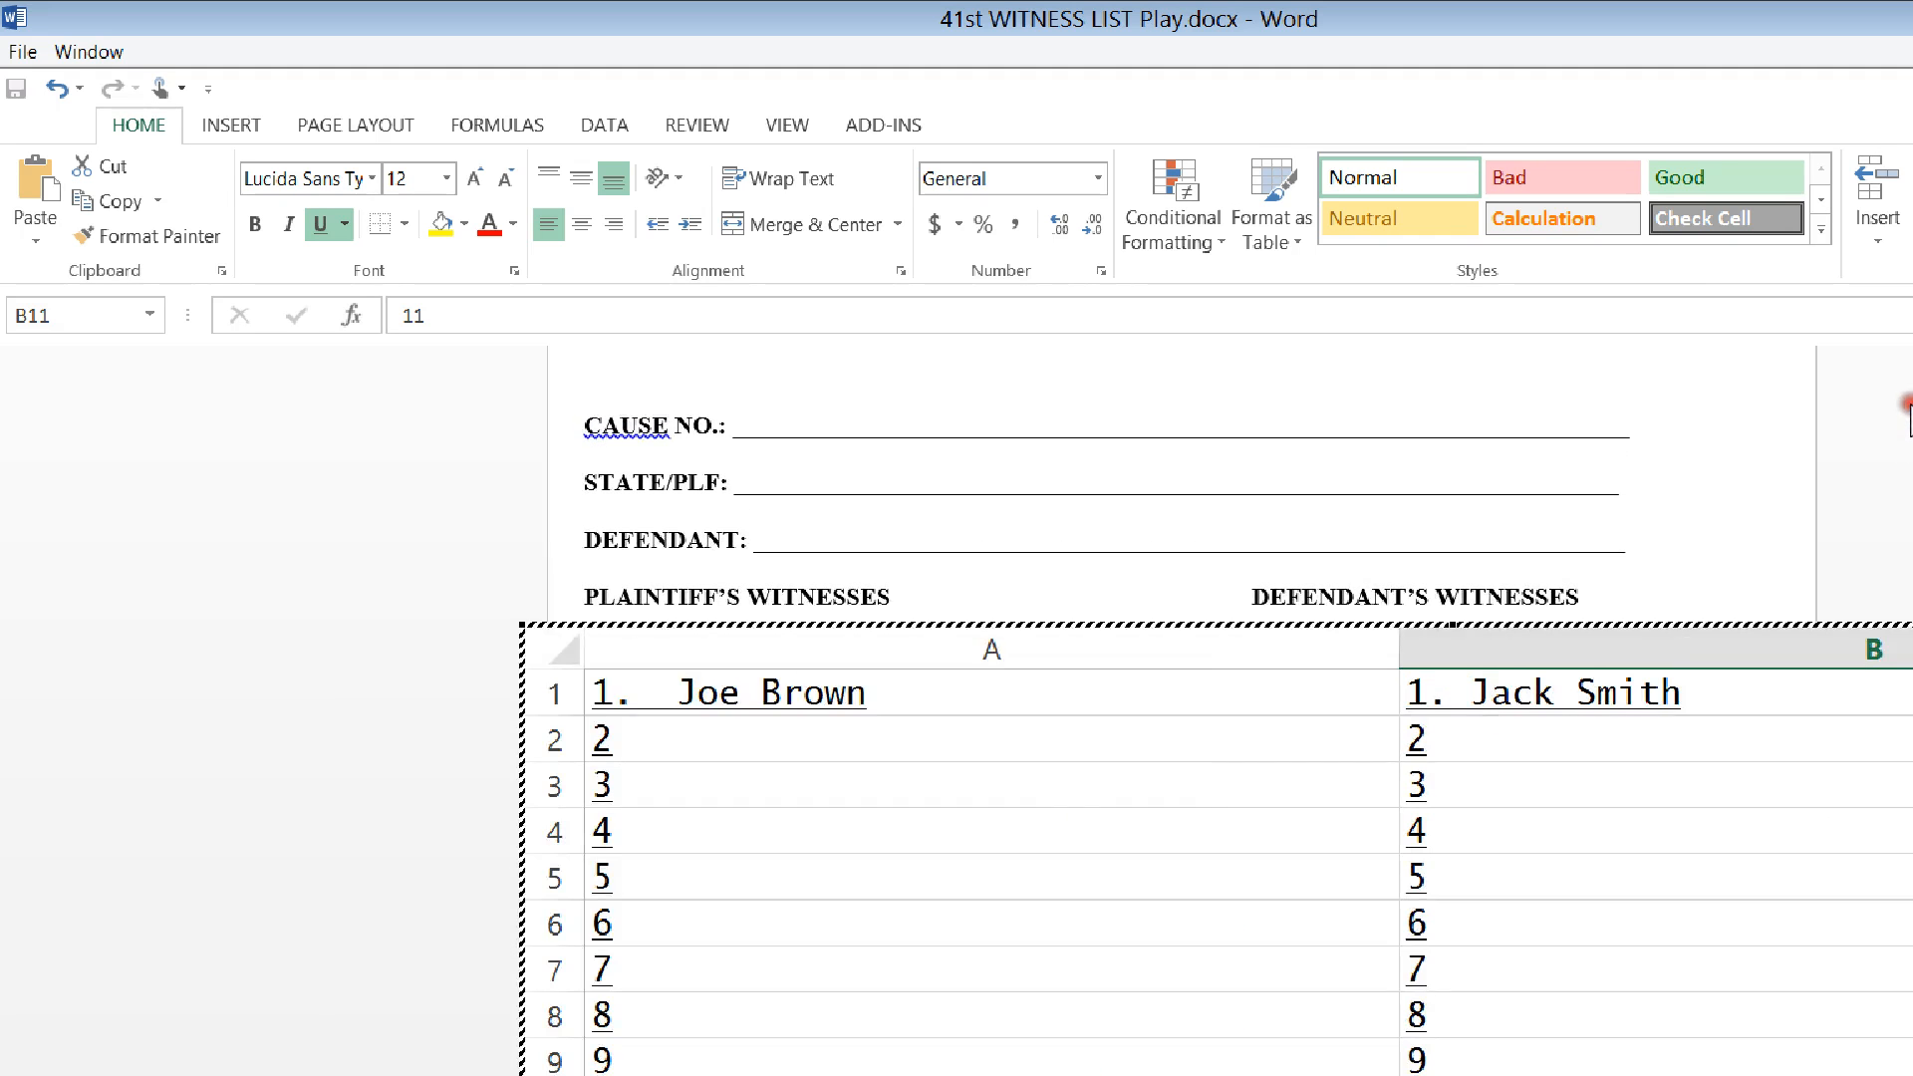
click(1709, 407)
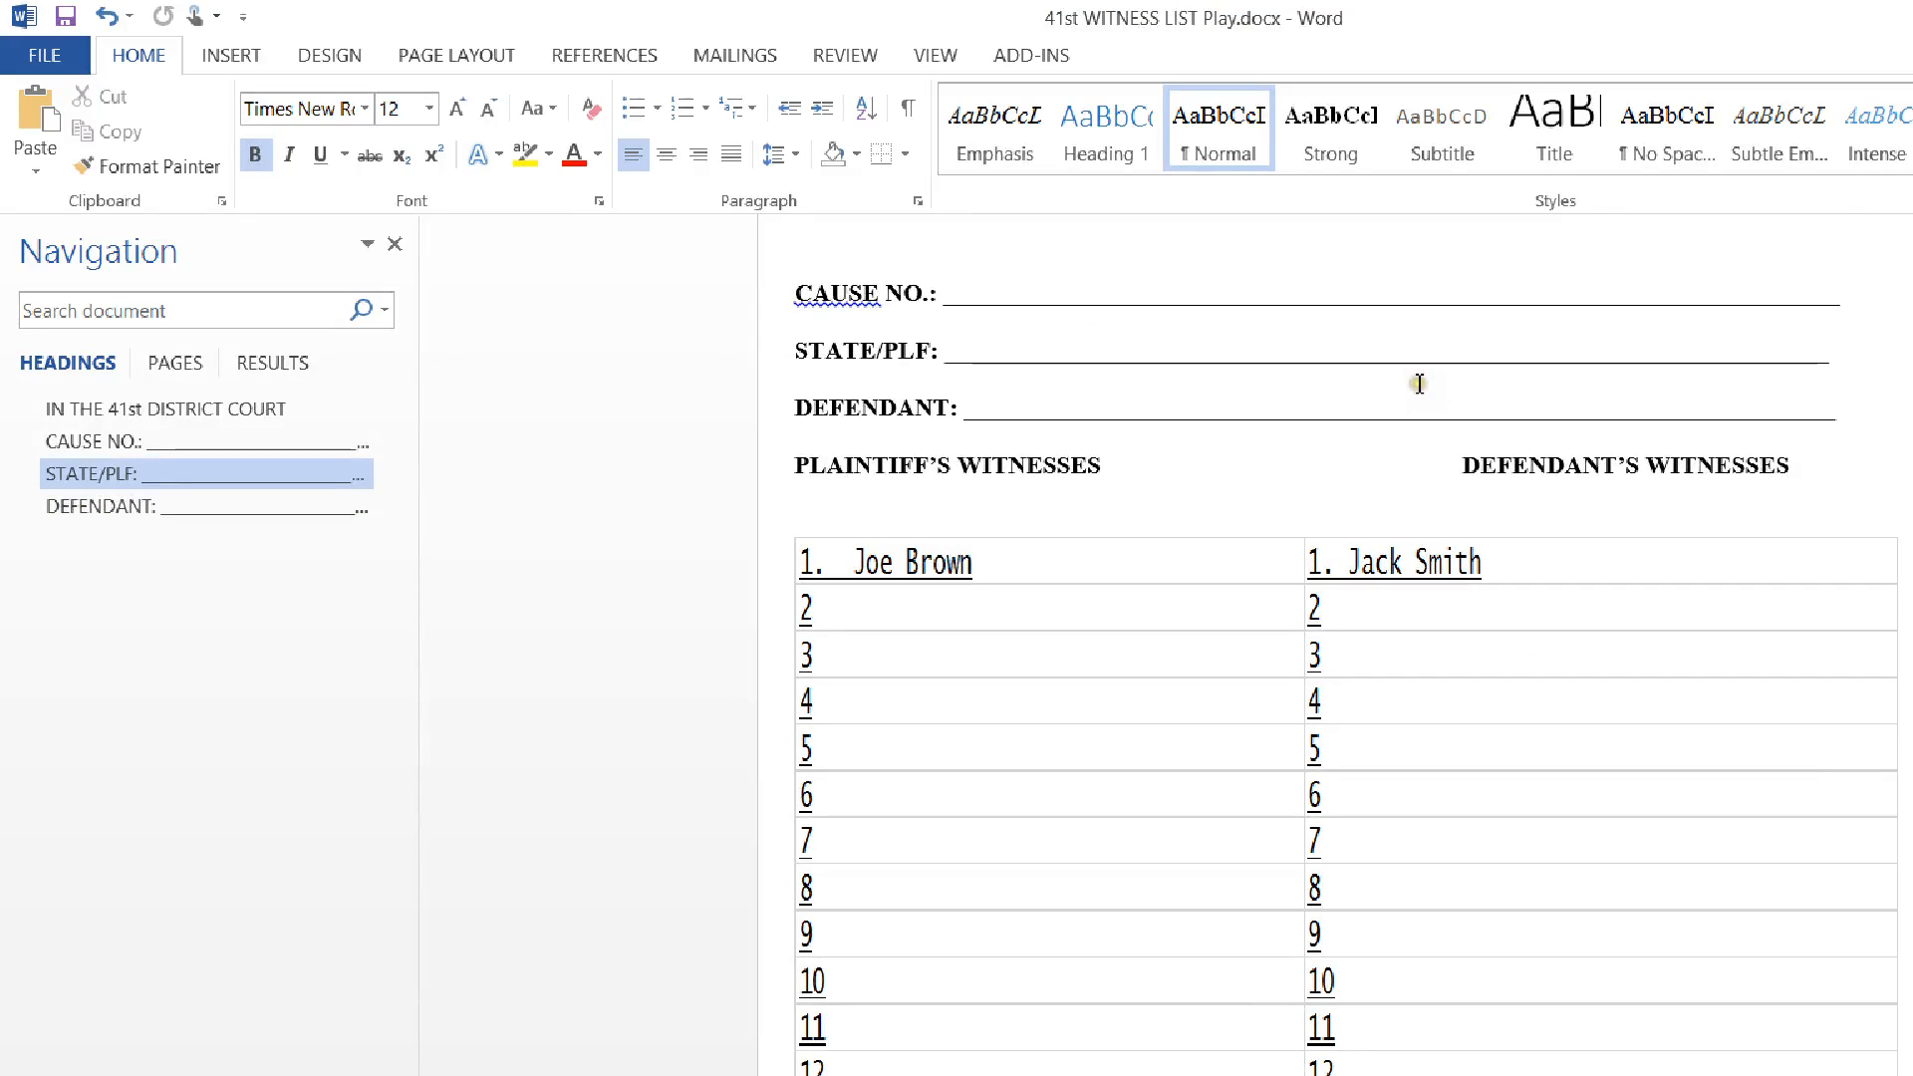
Step: Select the embedded table and reduce its height from the lower edge, keeping its full width above NOTES
click(1015, 532)
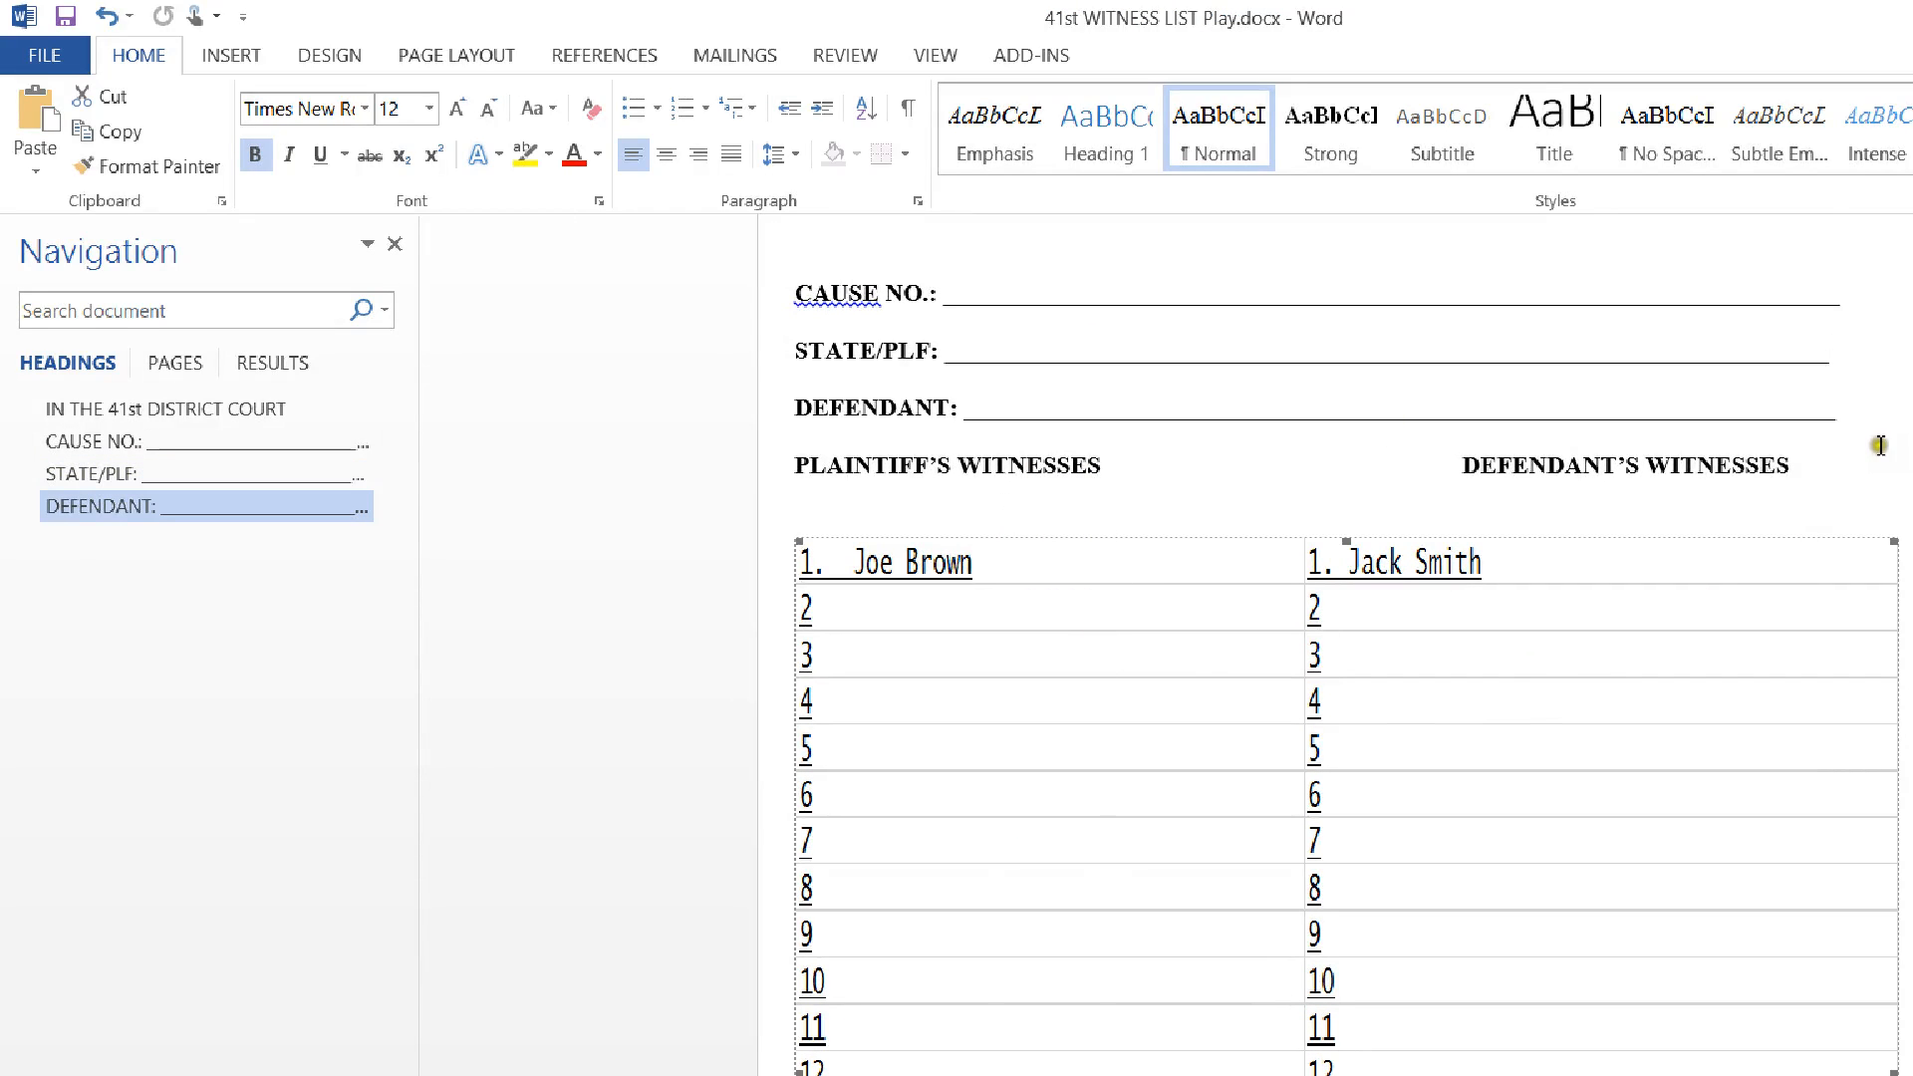
scroll(1902, 443, down, 5)
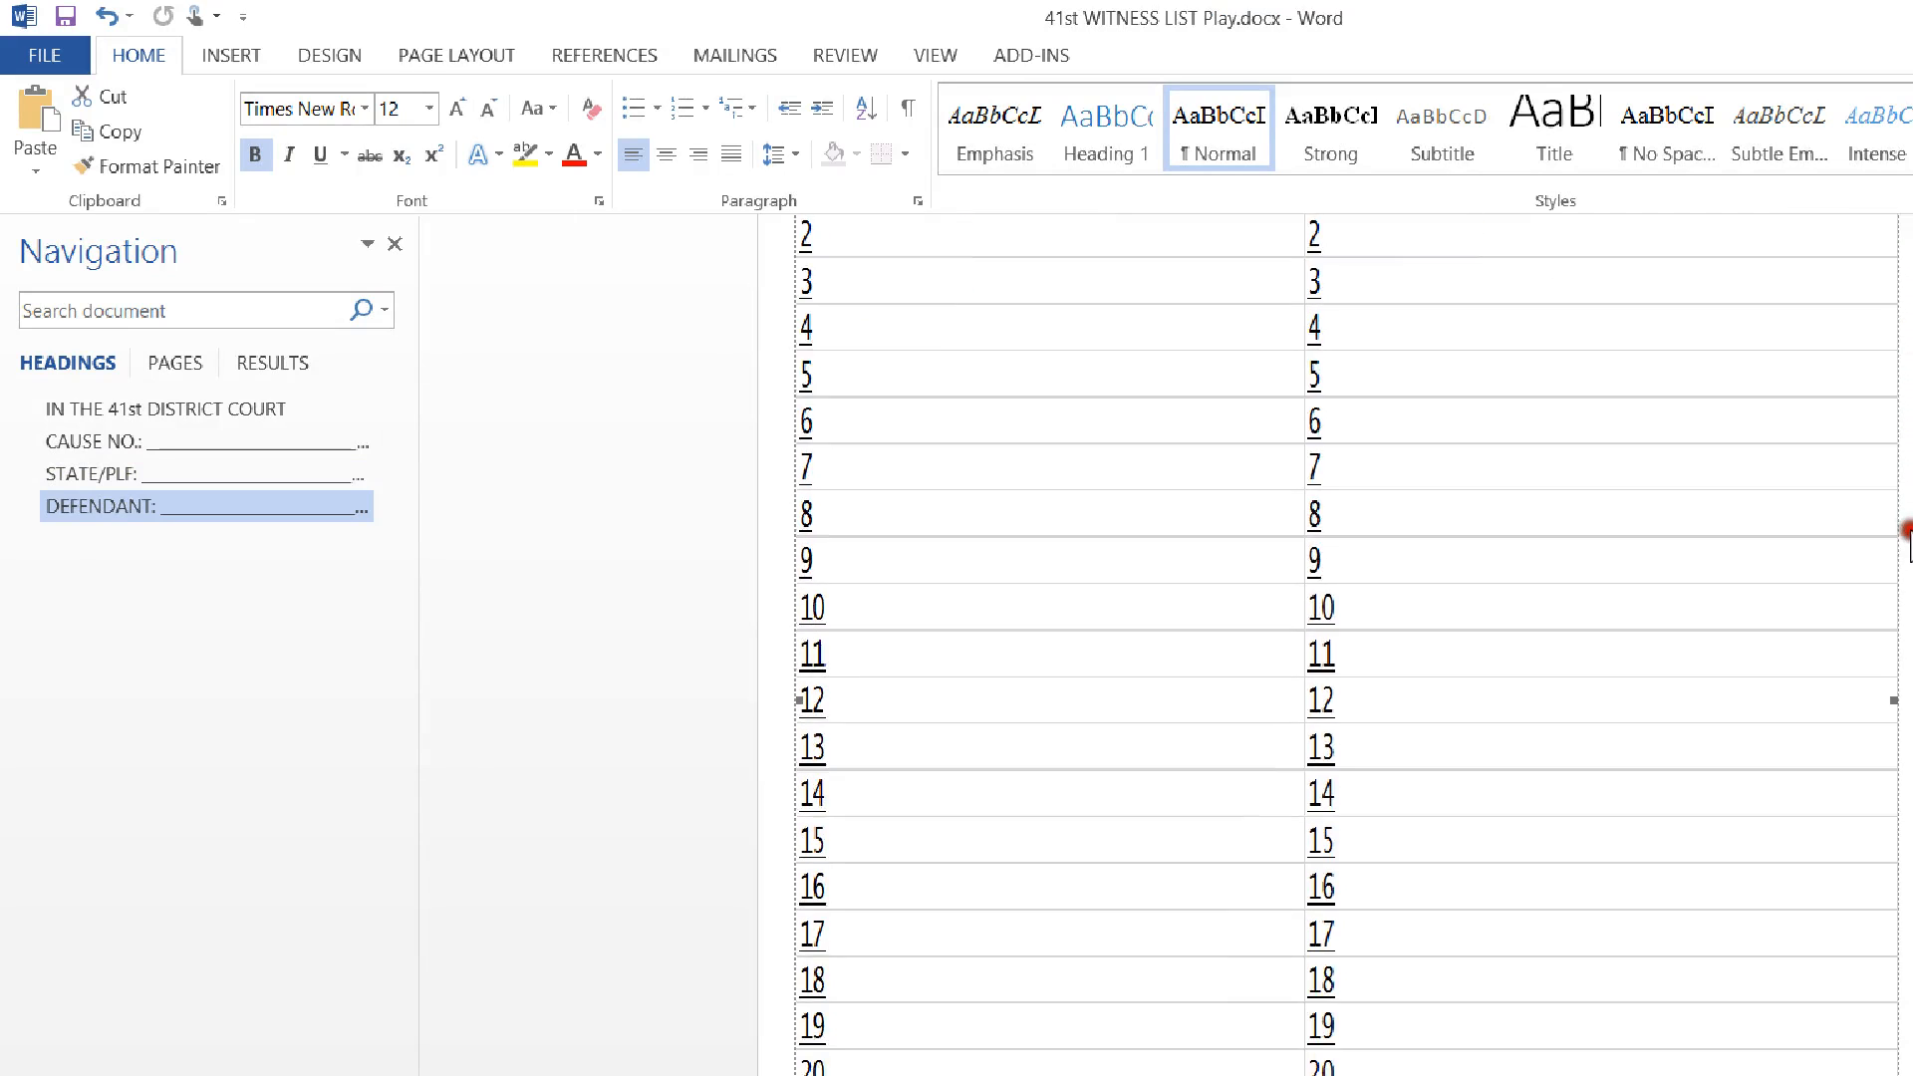
drag(1077, 890, 1069, 812)
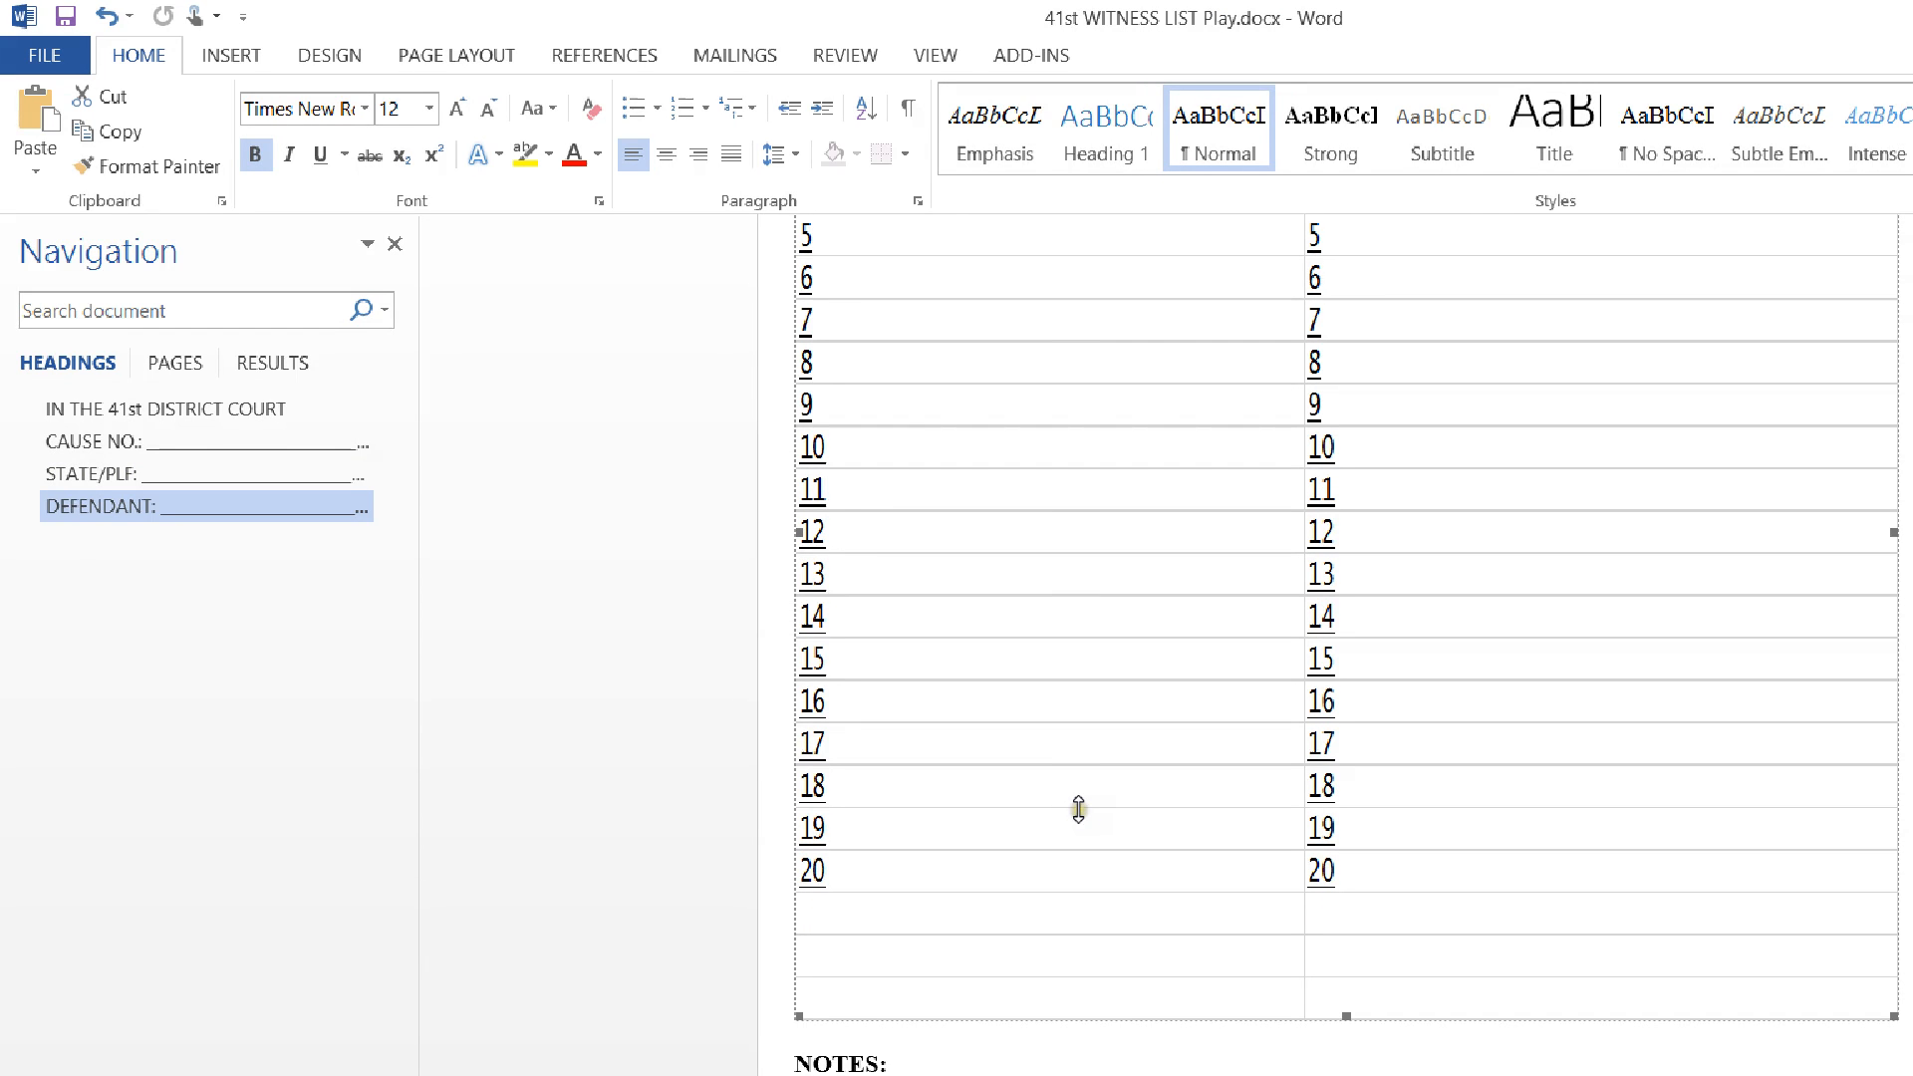
drag(1069, 811, 1065, 787)
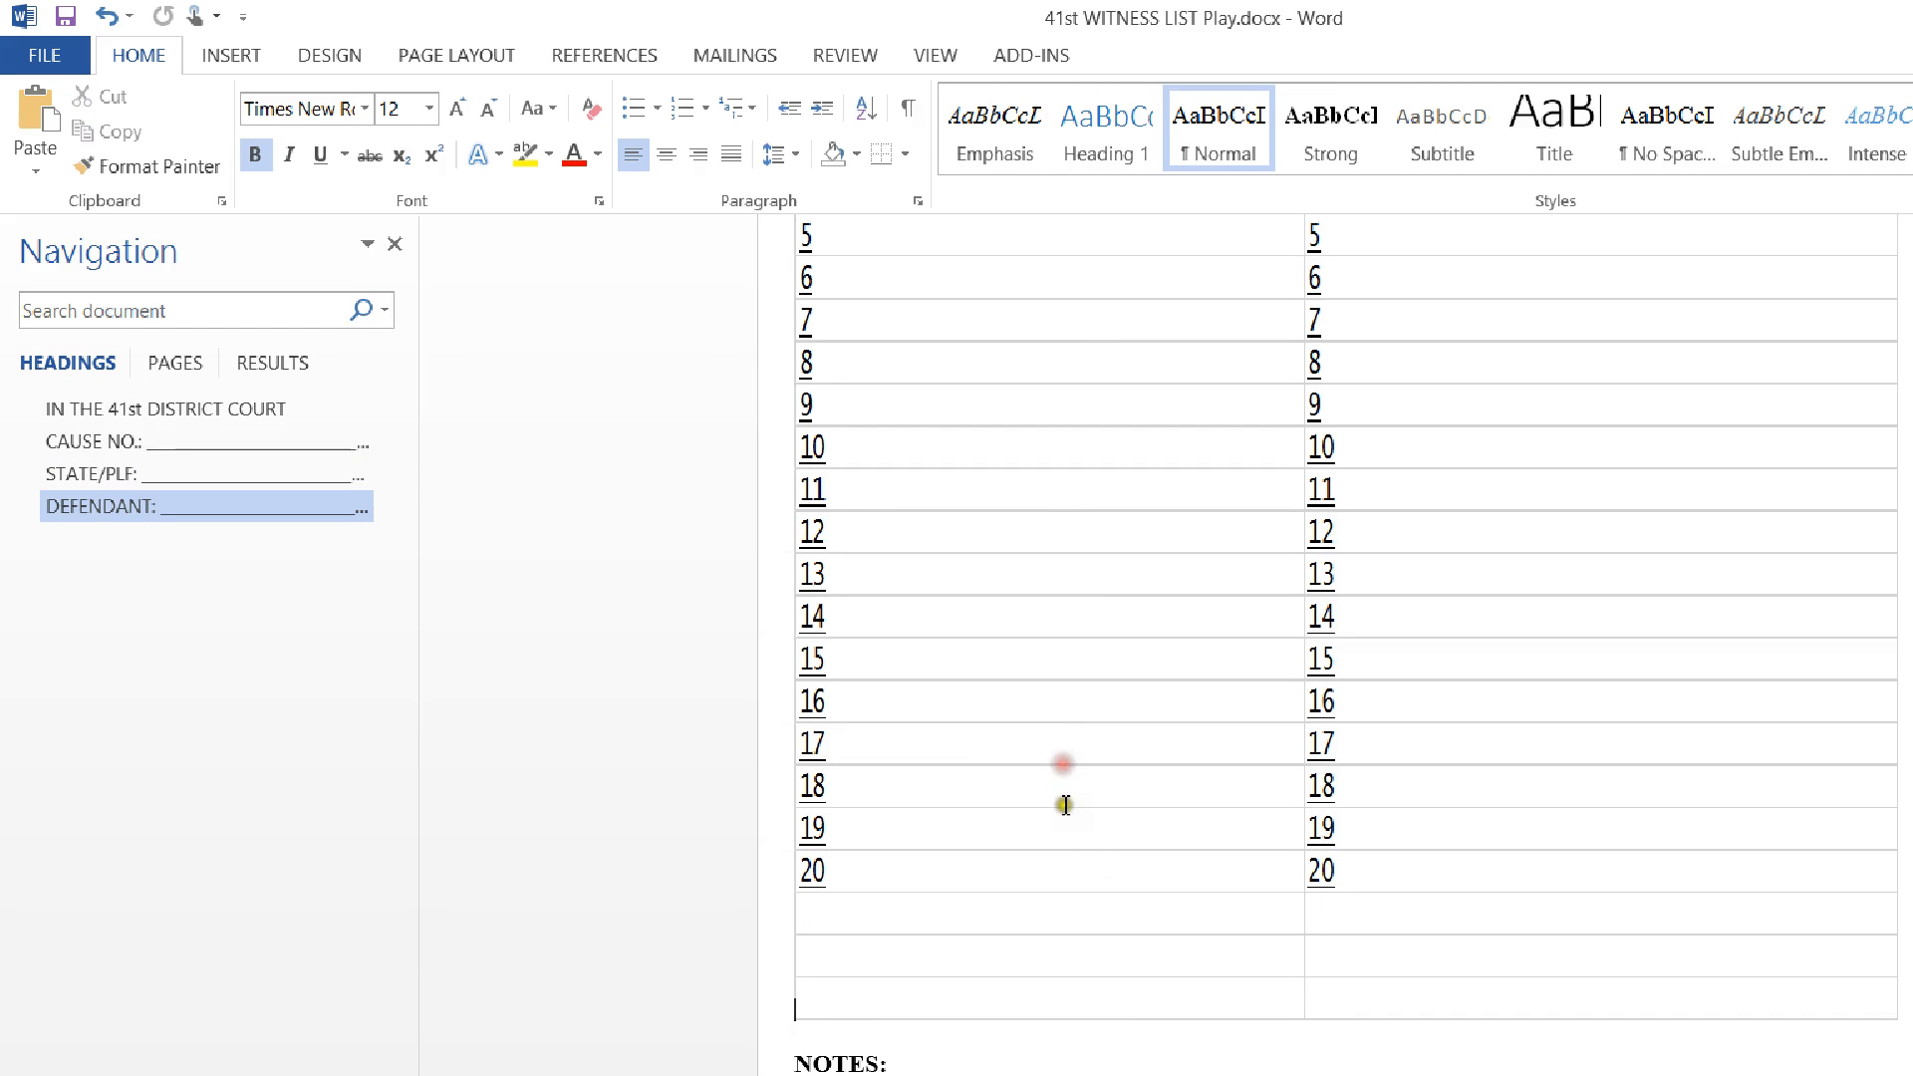
click(1085, 781)
drag(1080, 811, 1072, 758)
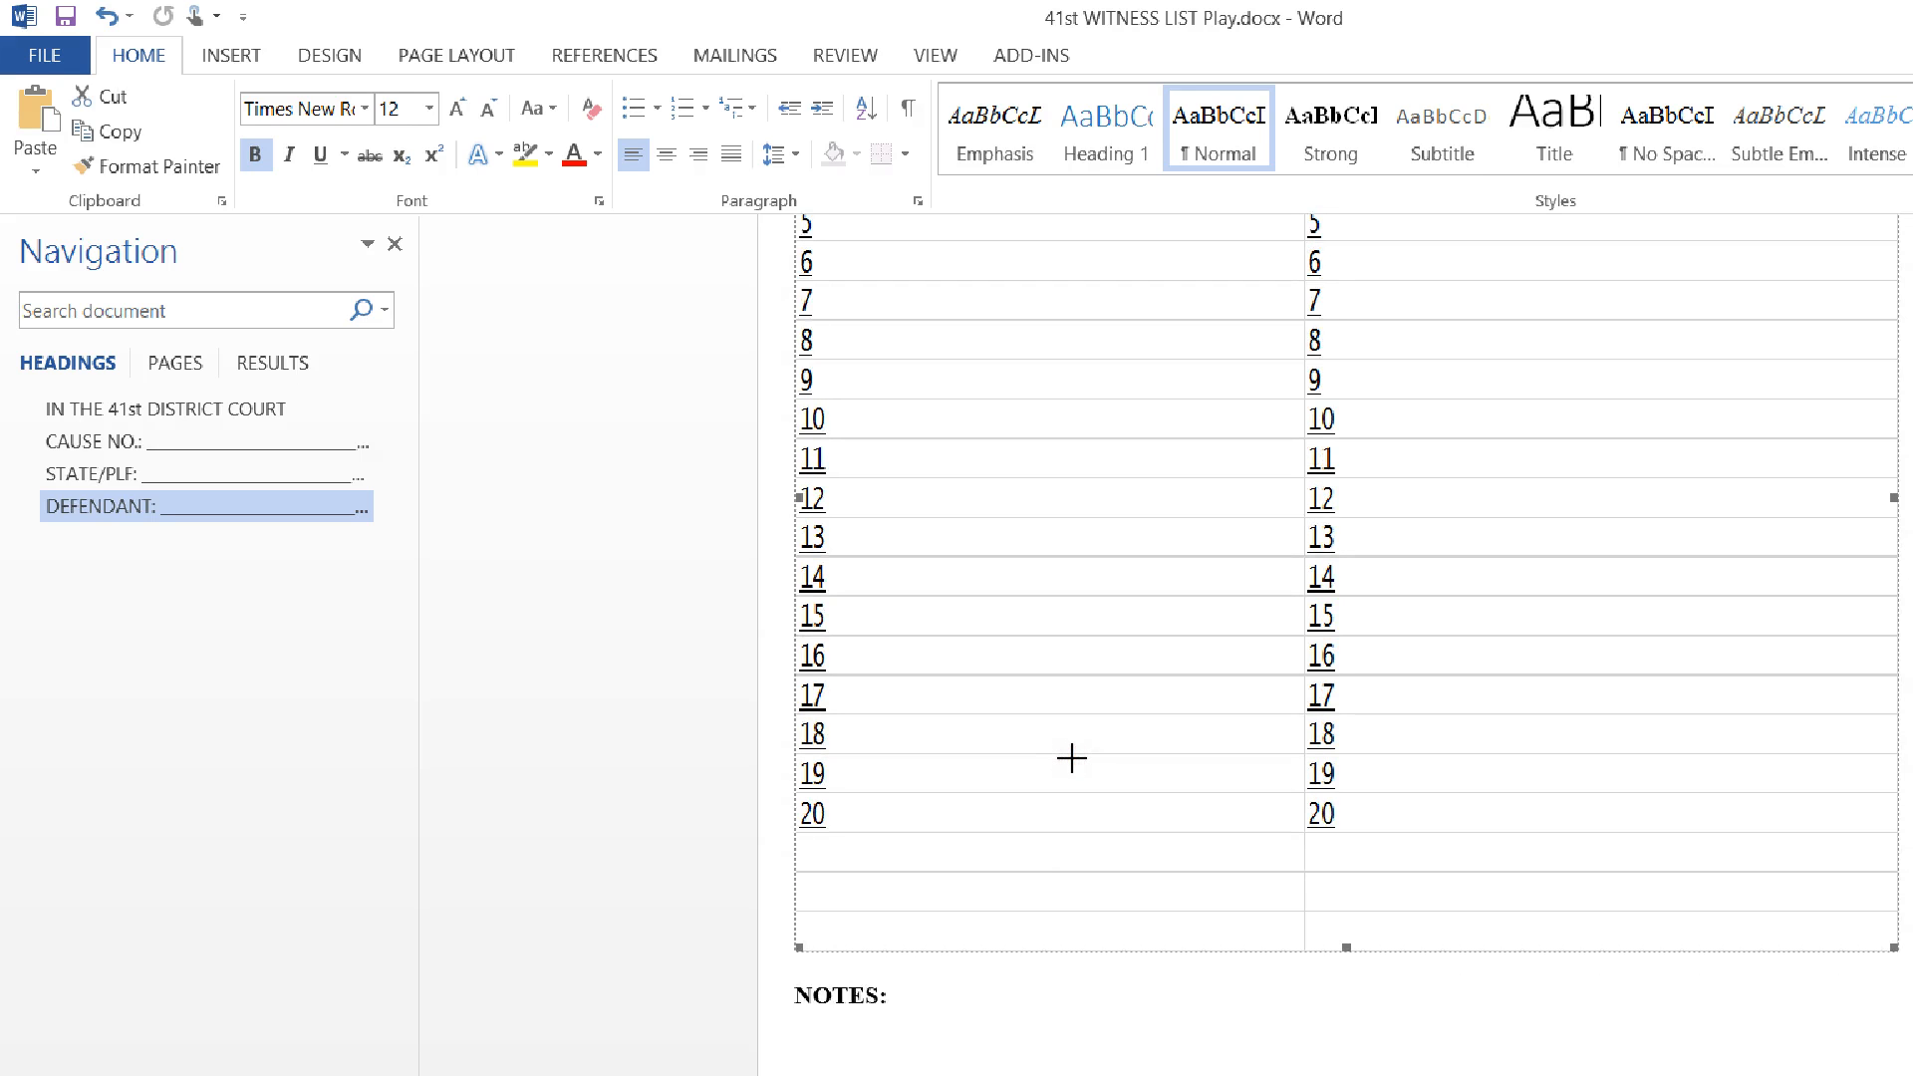
scroll(1120, 653, up, 6)
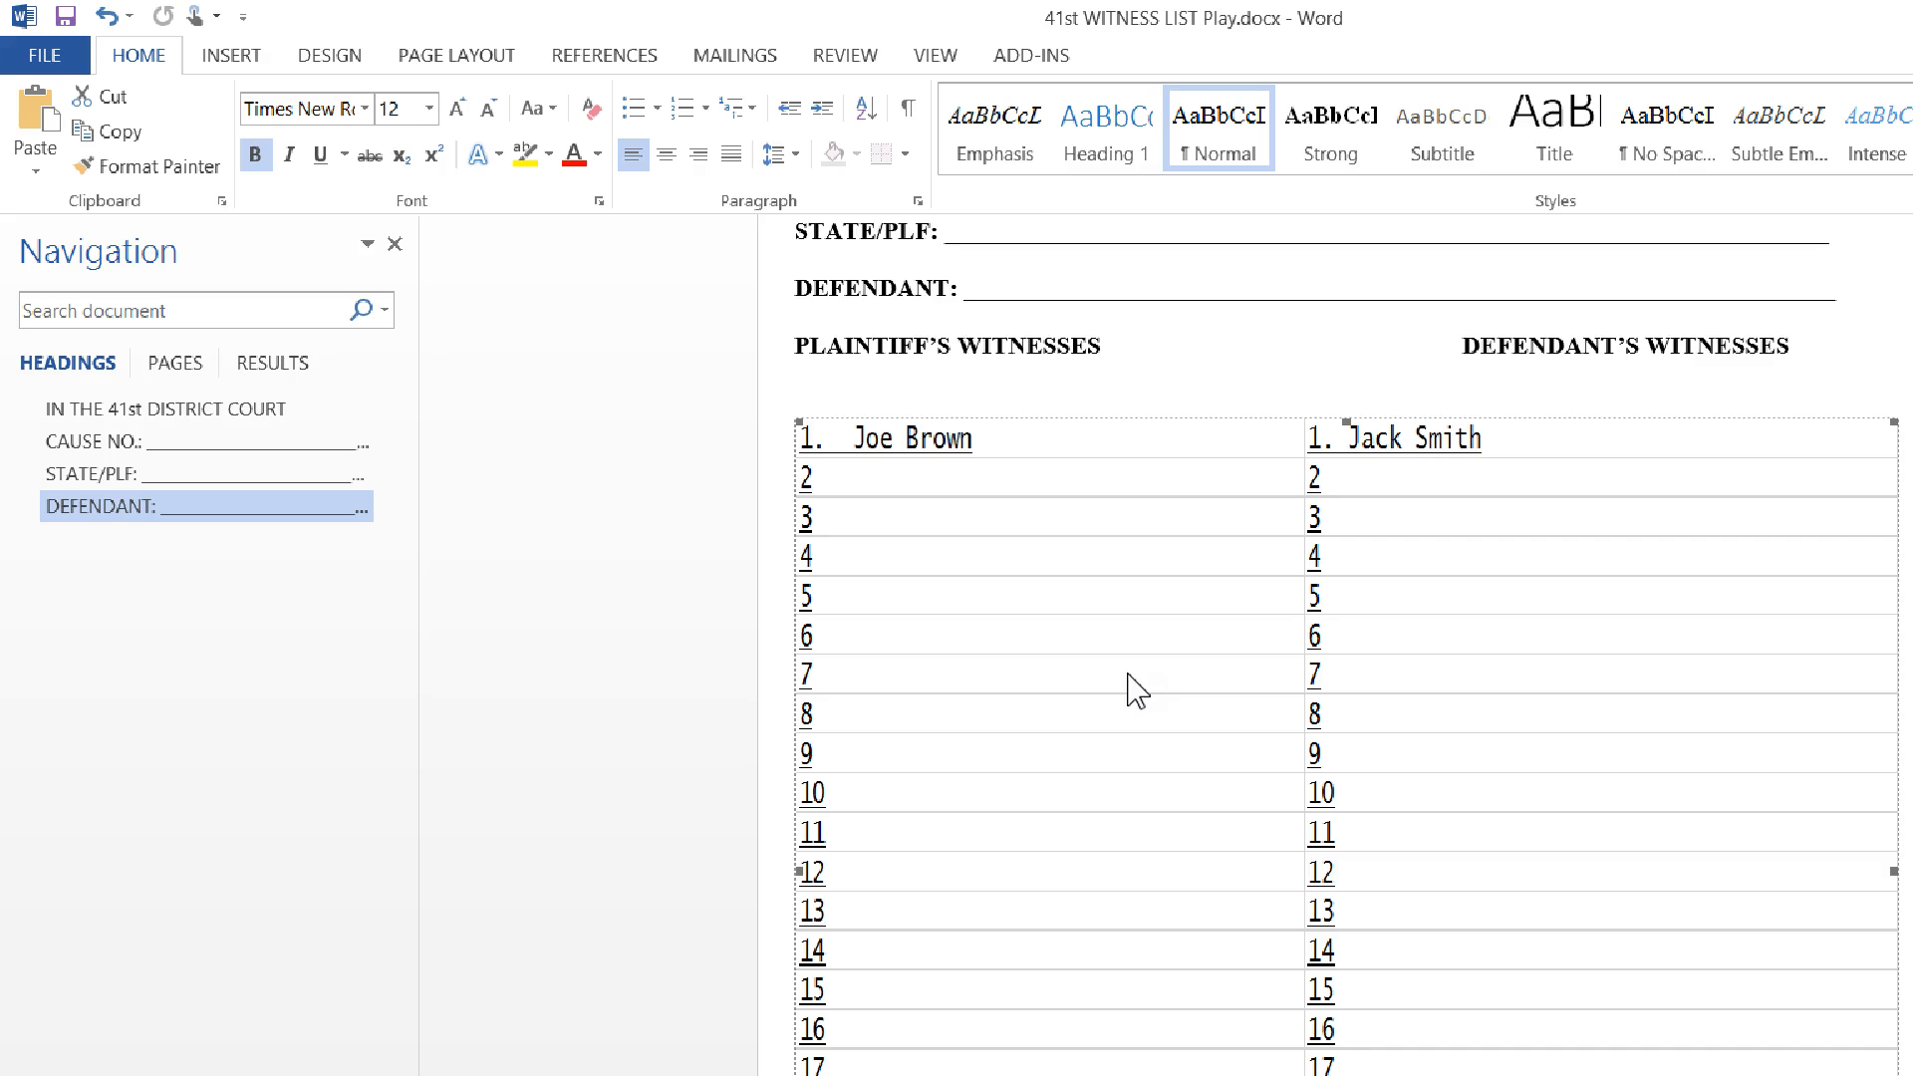
Step: Switch to 41st WITNESS LIST.doc, open its blank embedded spreadsheet for editing, and widen columns A and B
mouse_move(539, 1062)
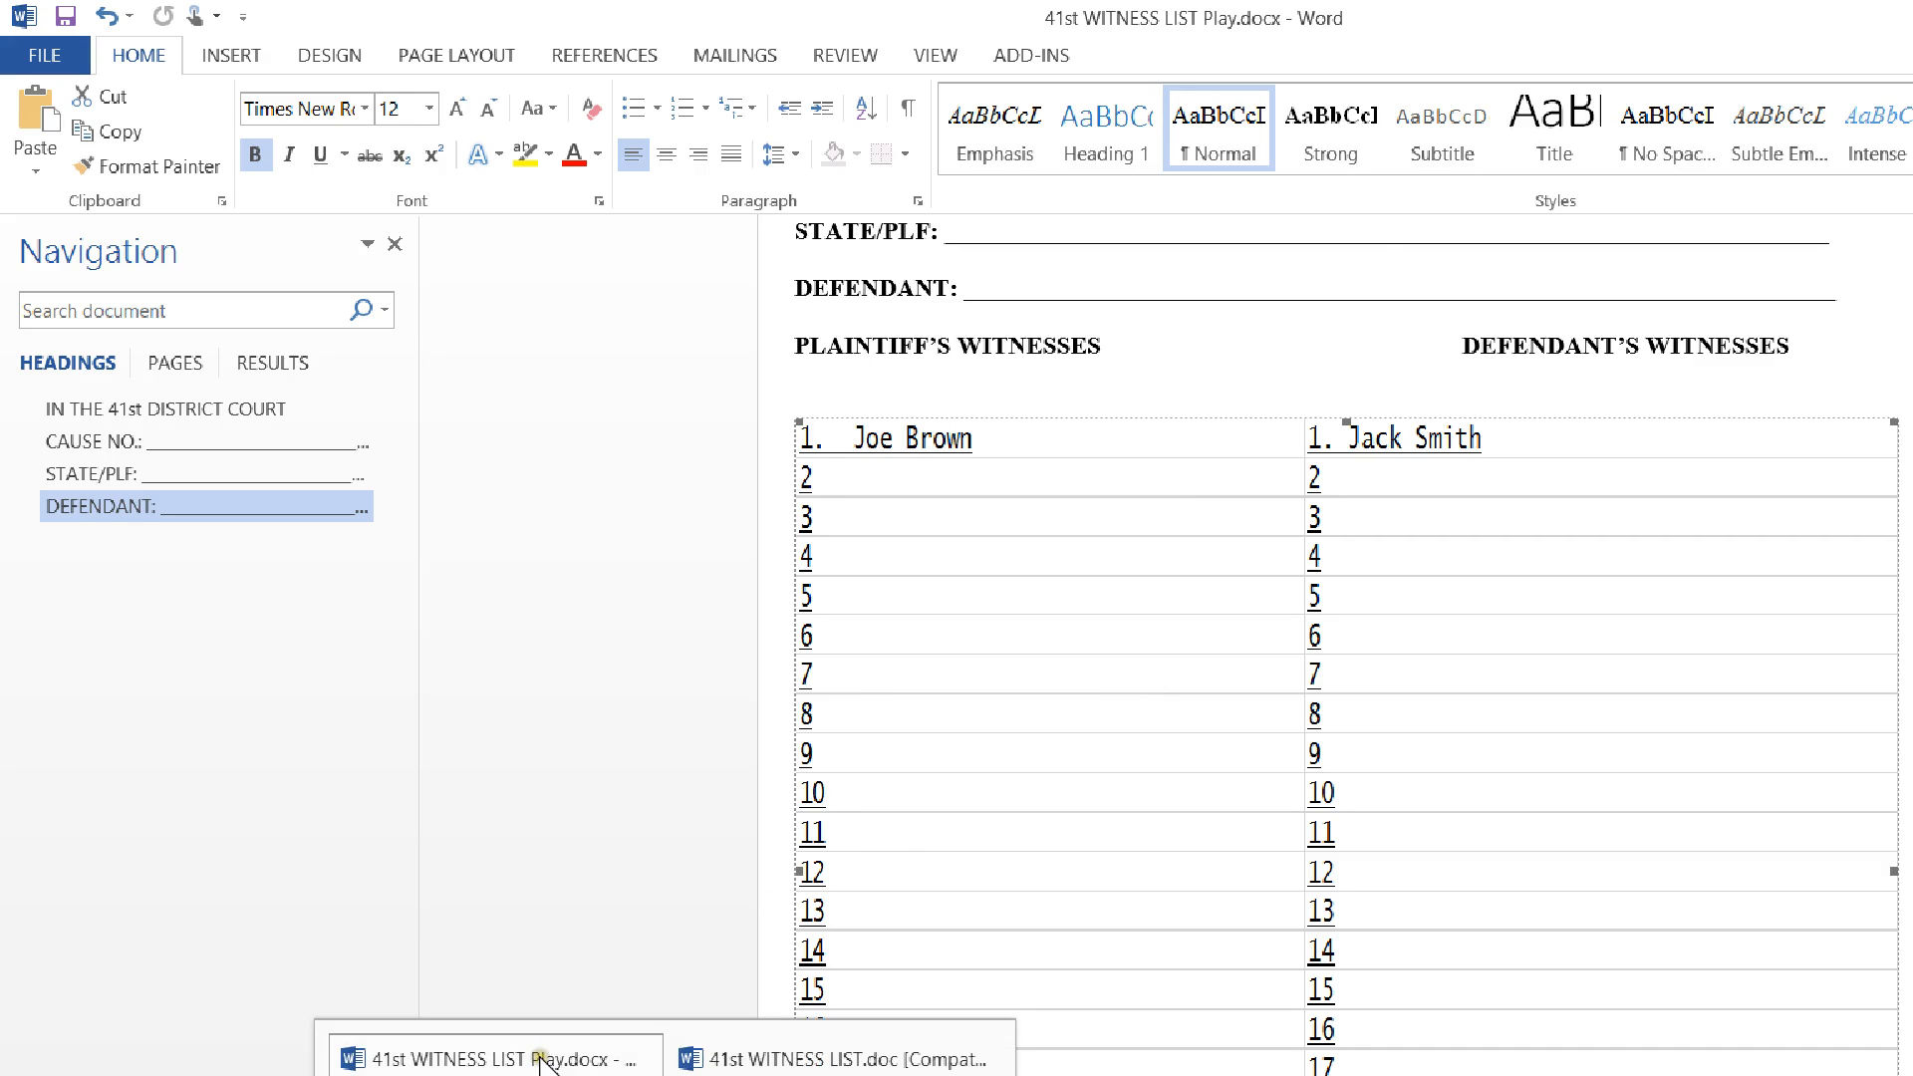
click(837, 1059)
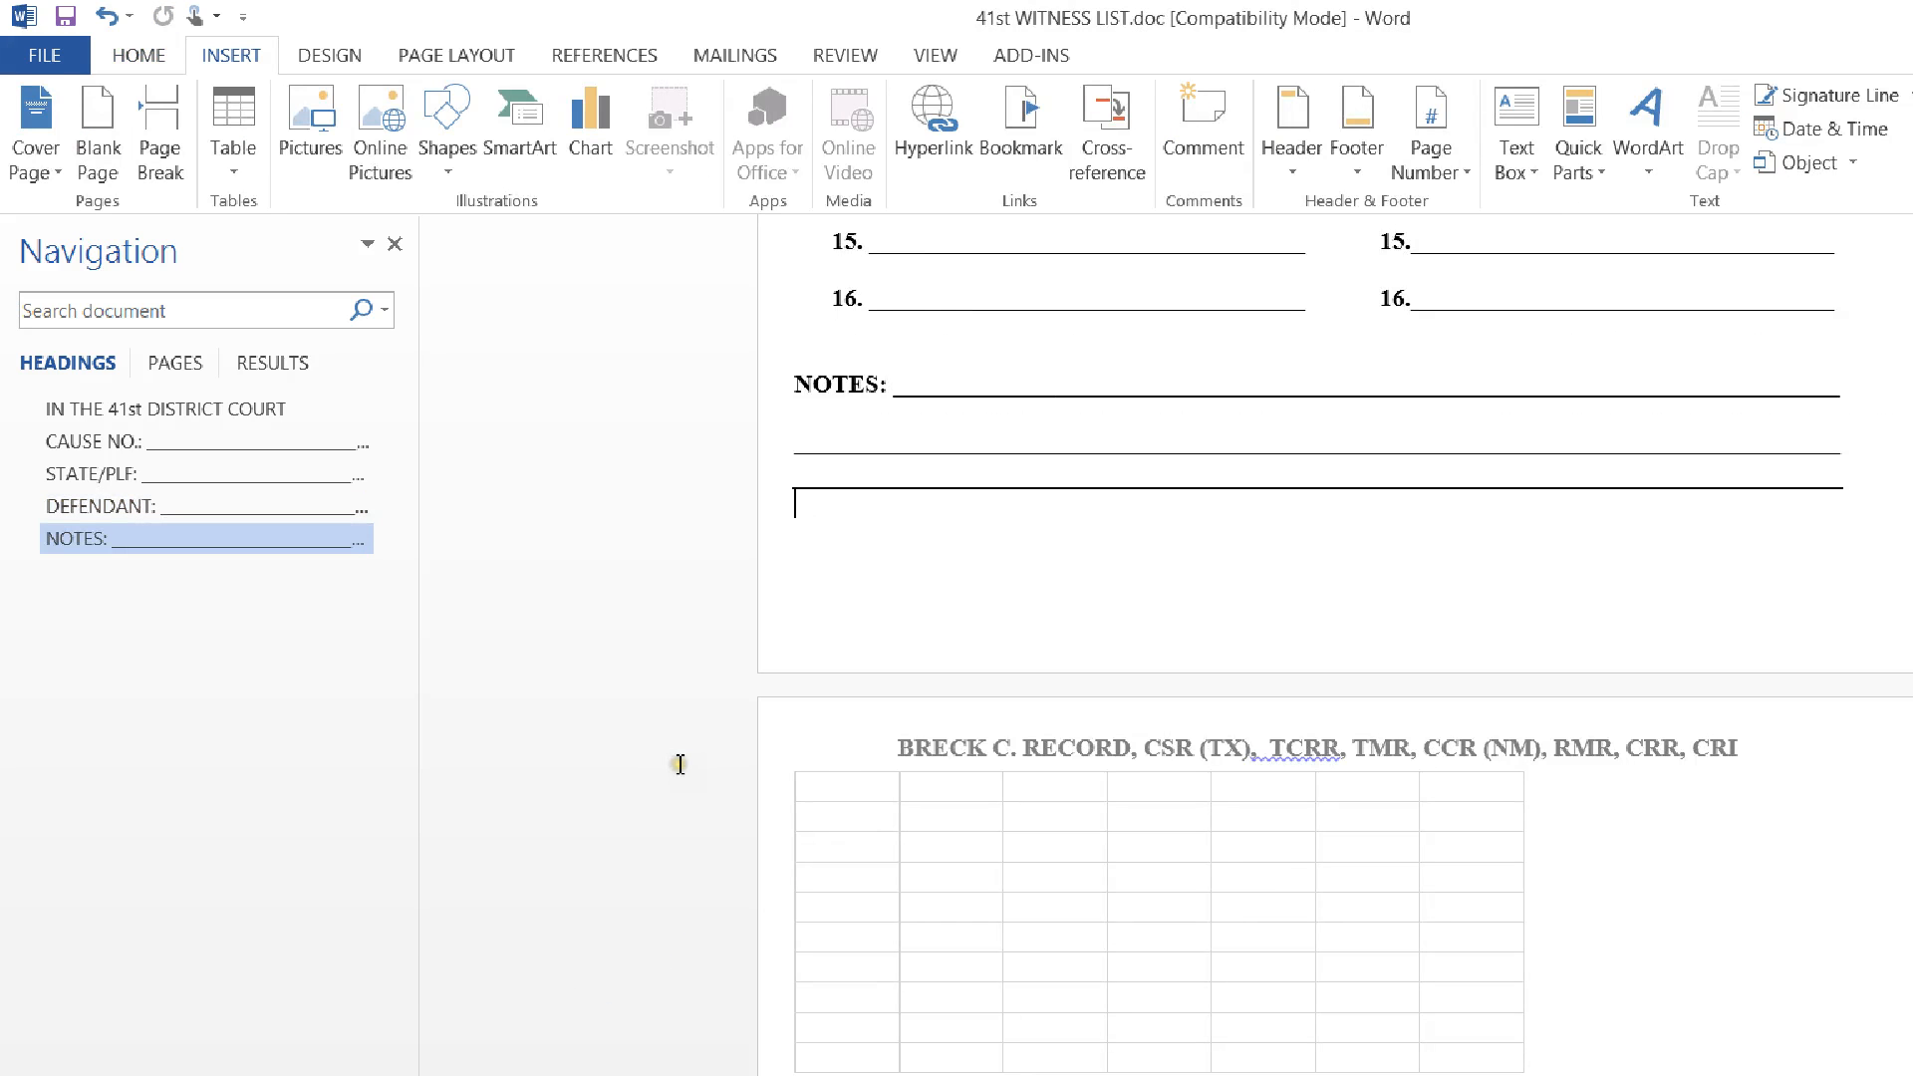
double_click(920, 710)
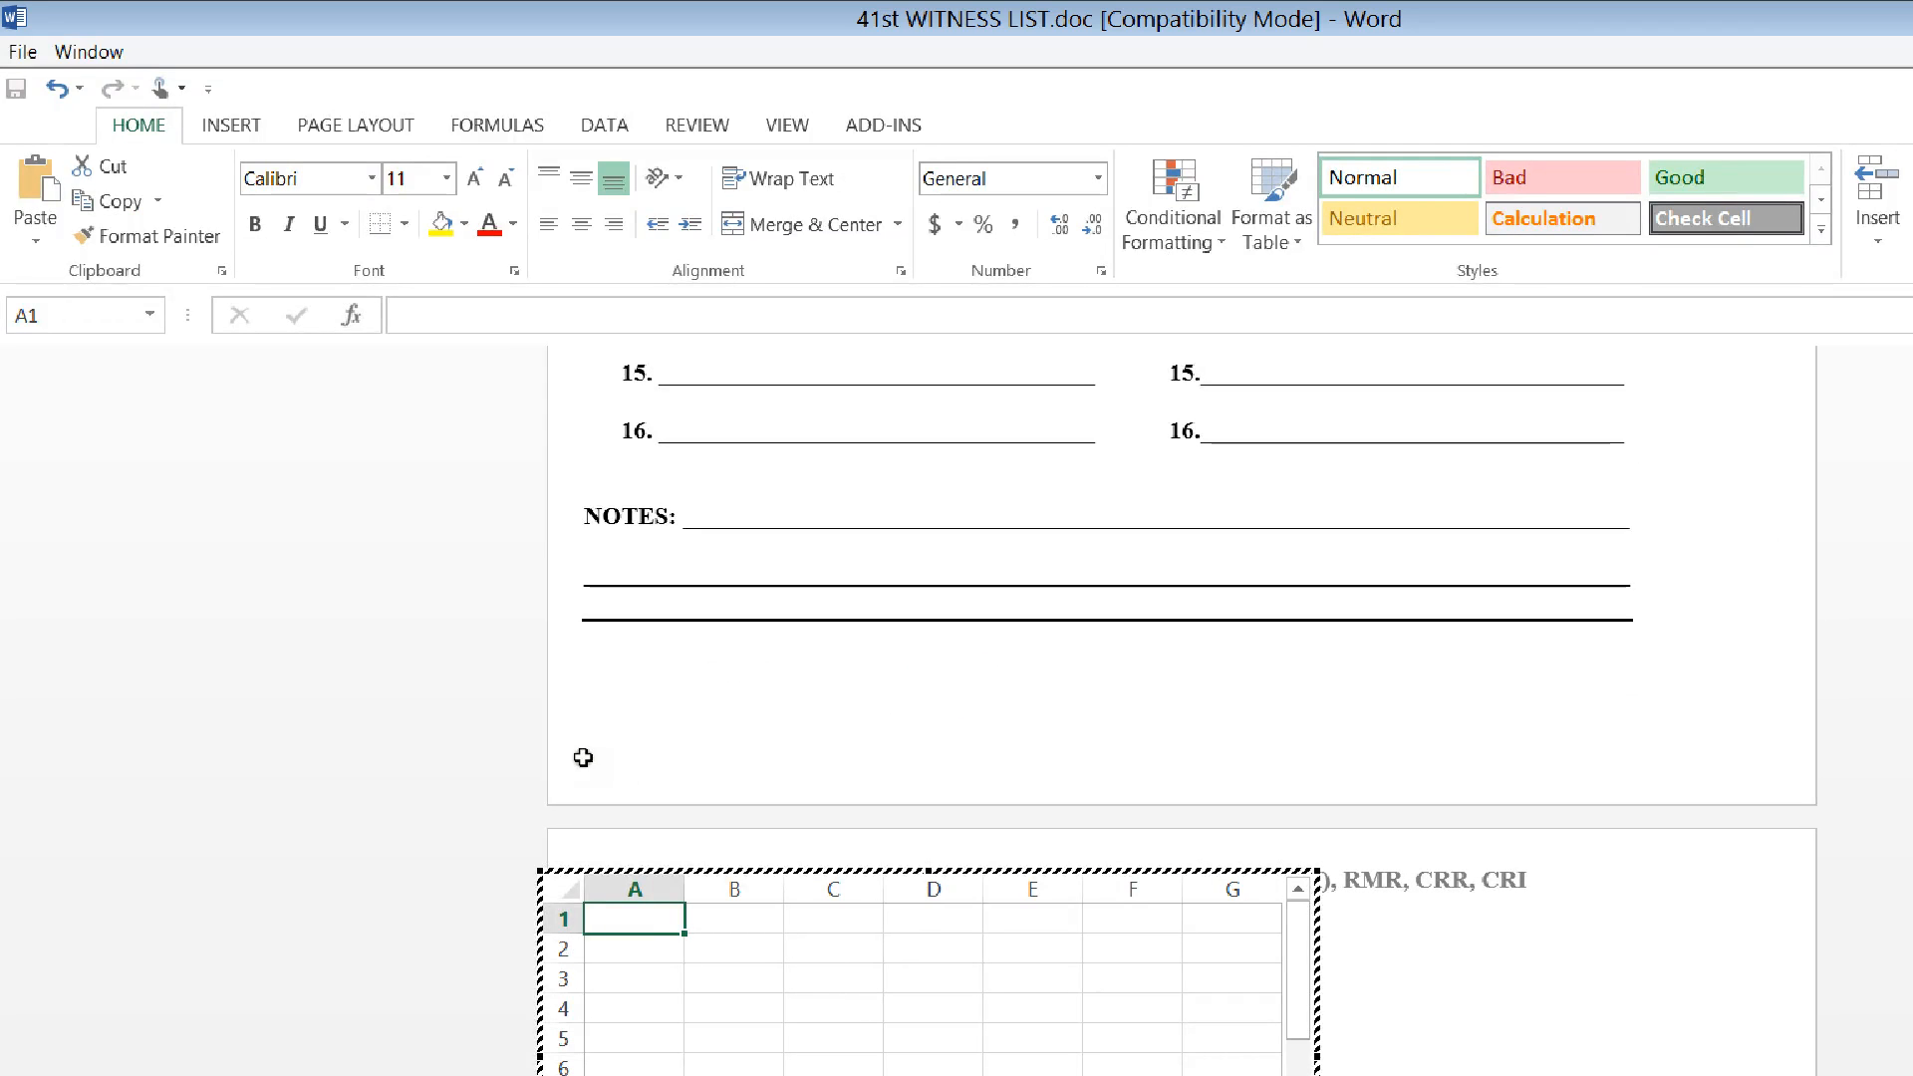
drag(547, 712, 1061, 717)
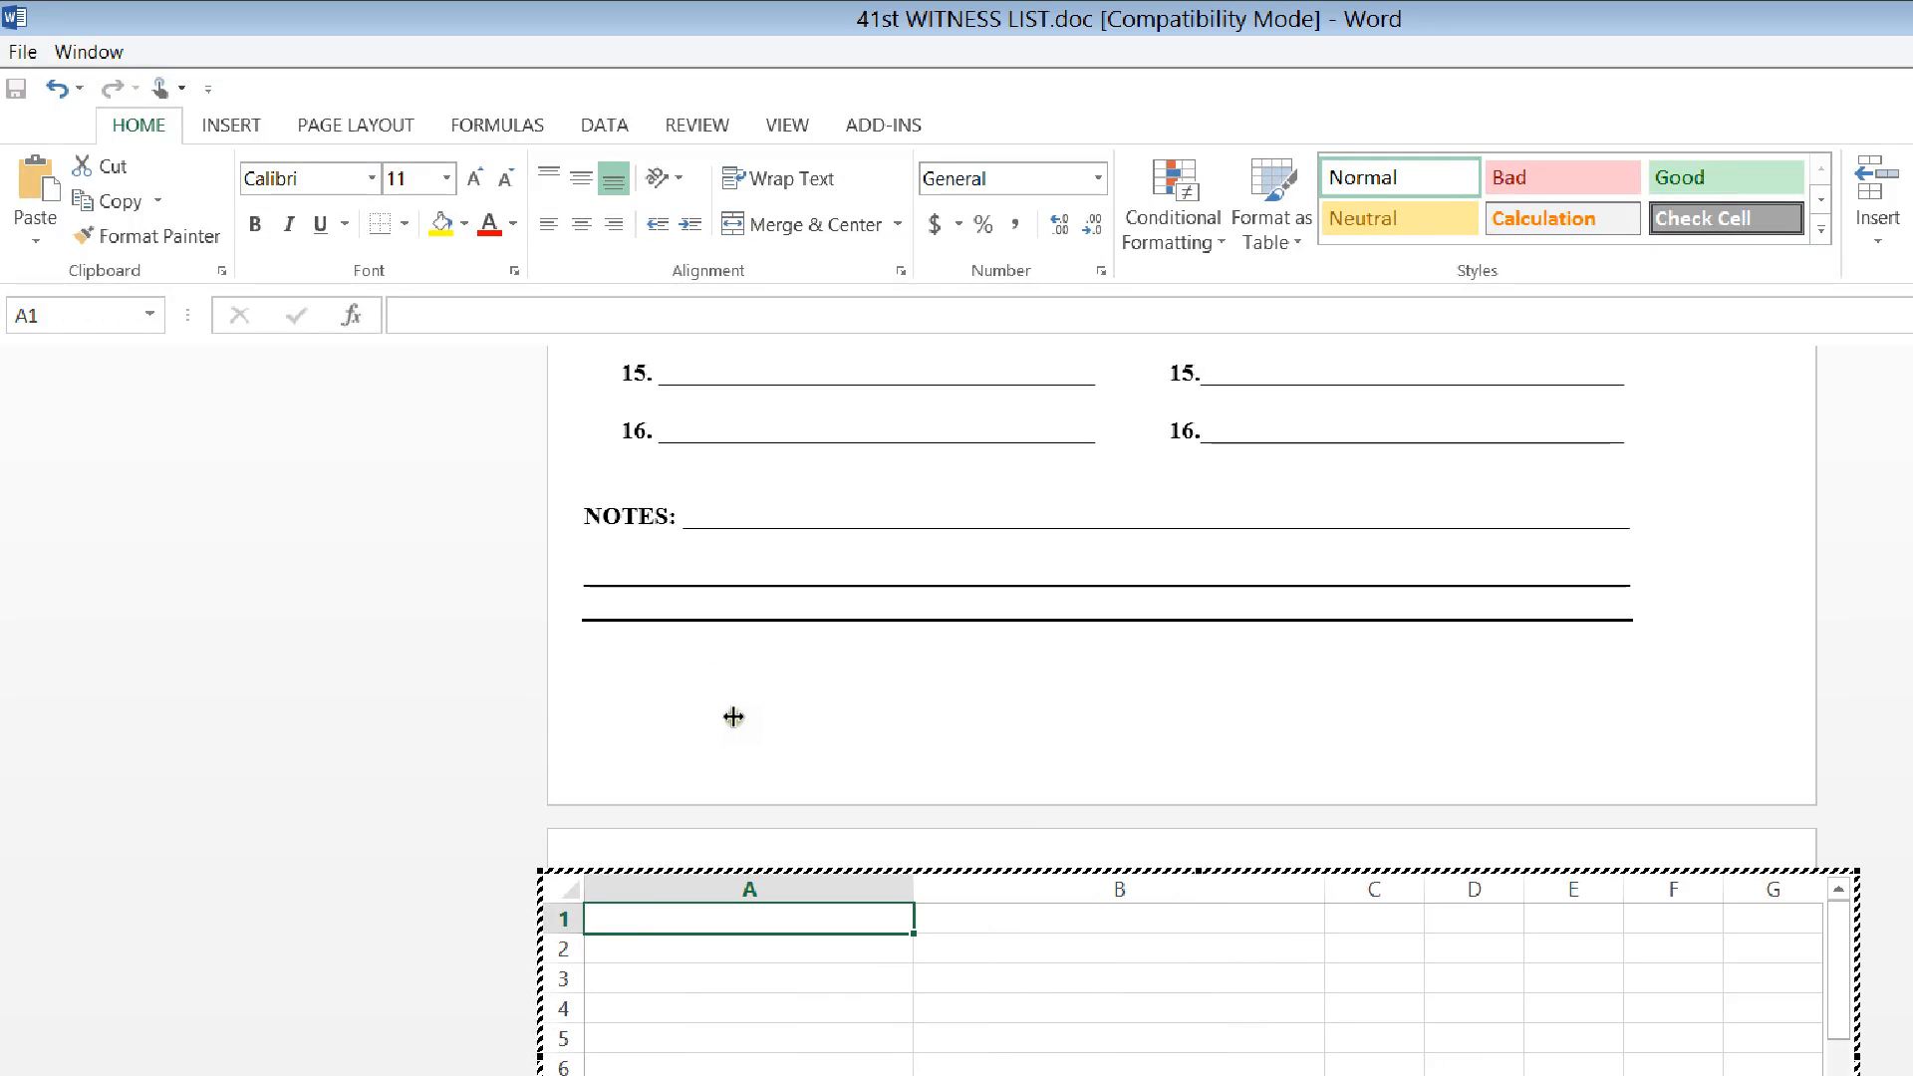
drag(735, 713, 819, 704)
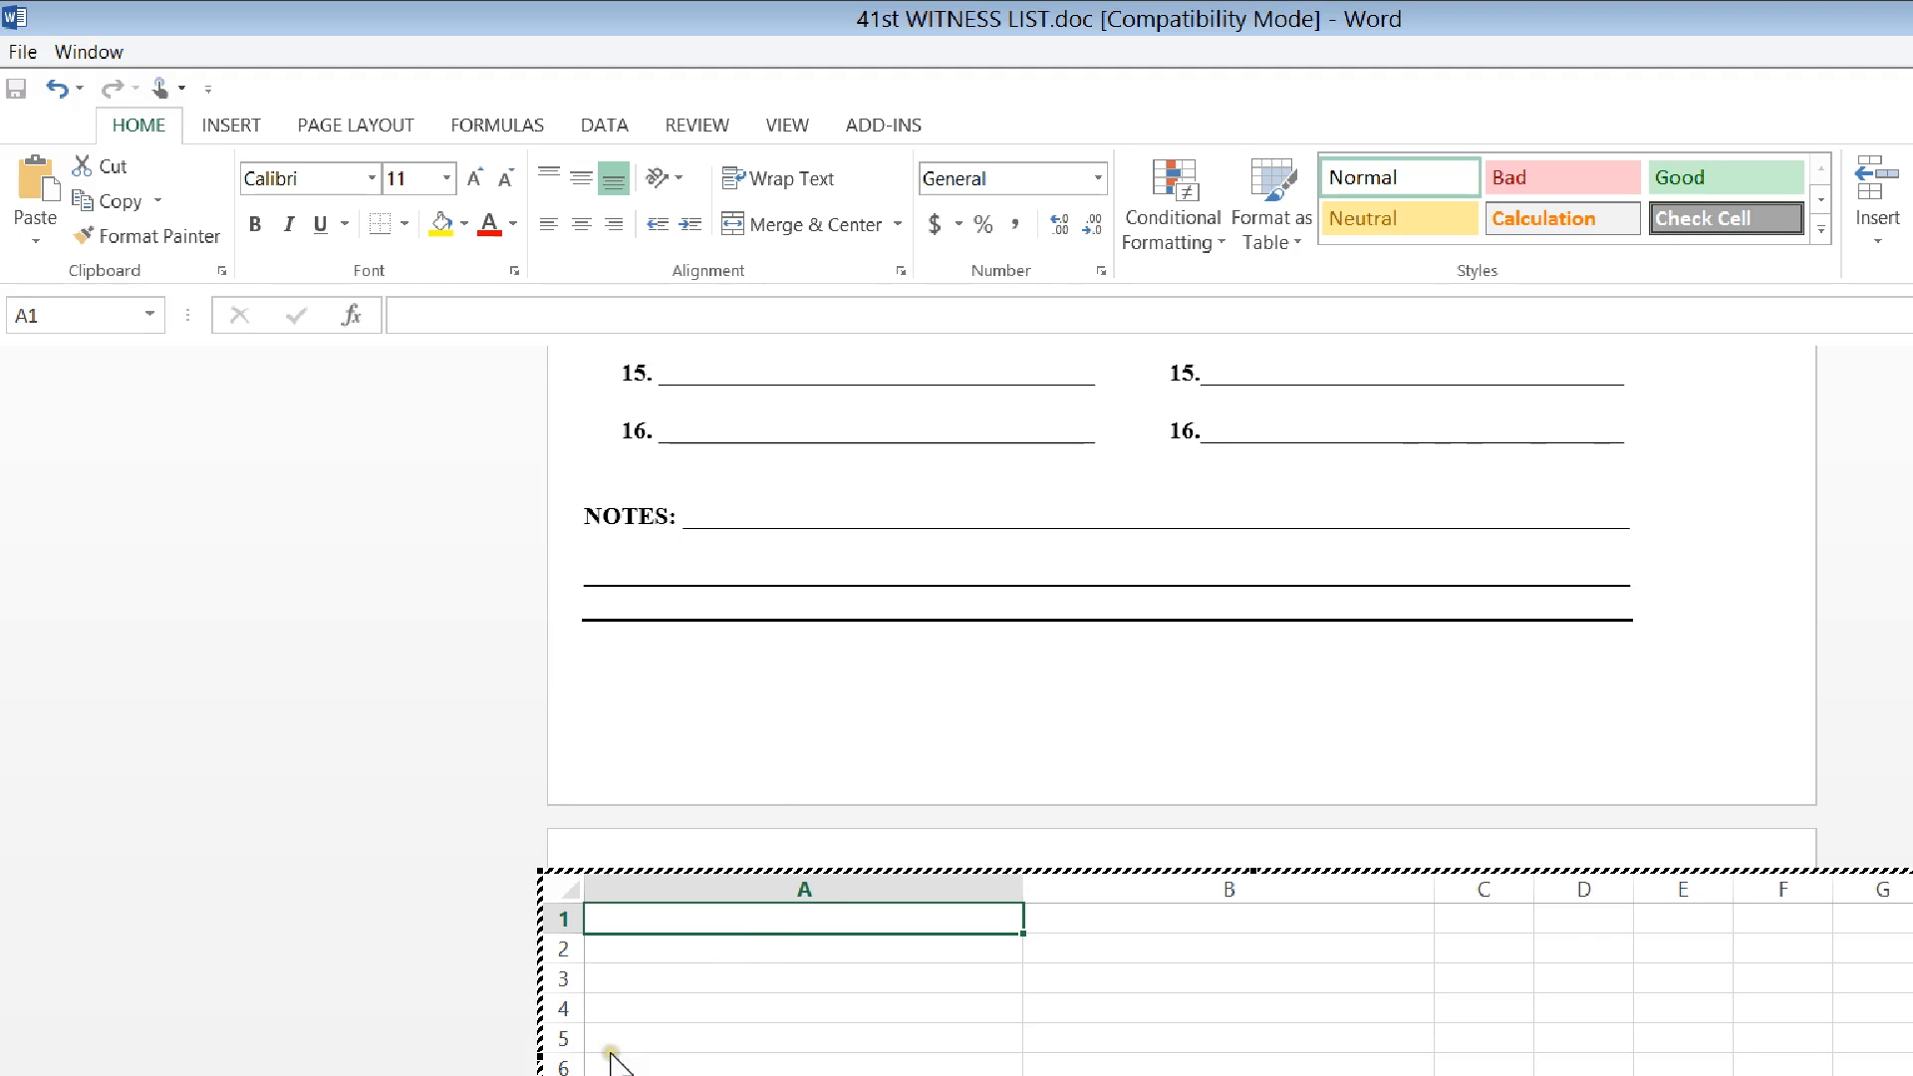
mouse_move(615, 1064)
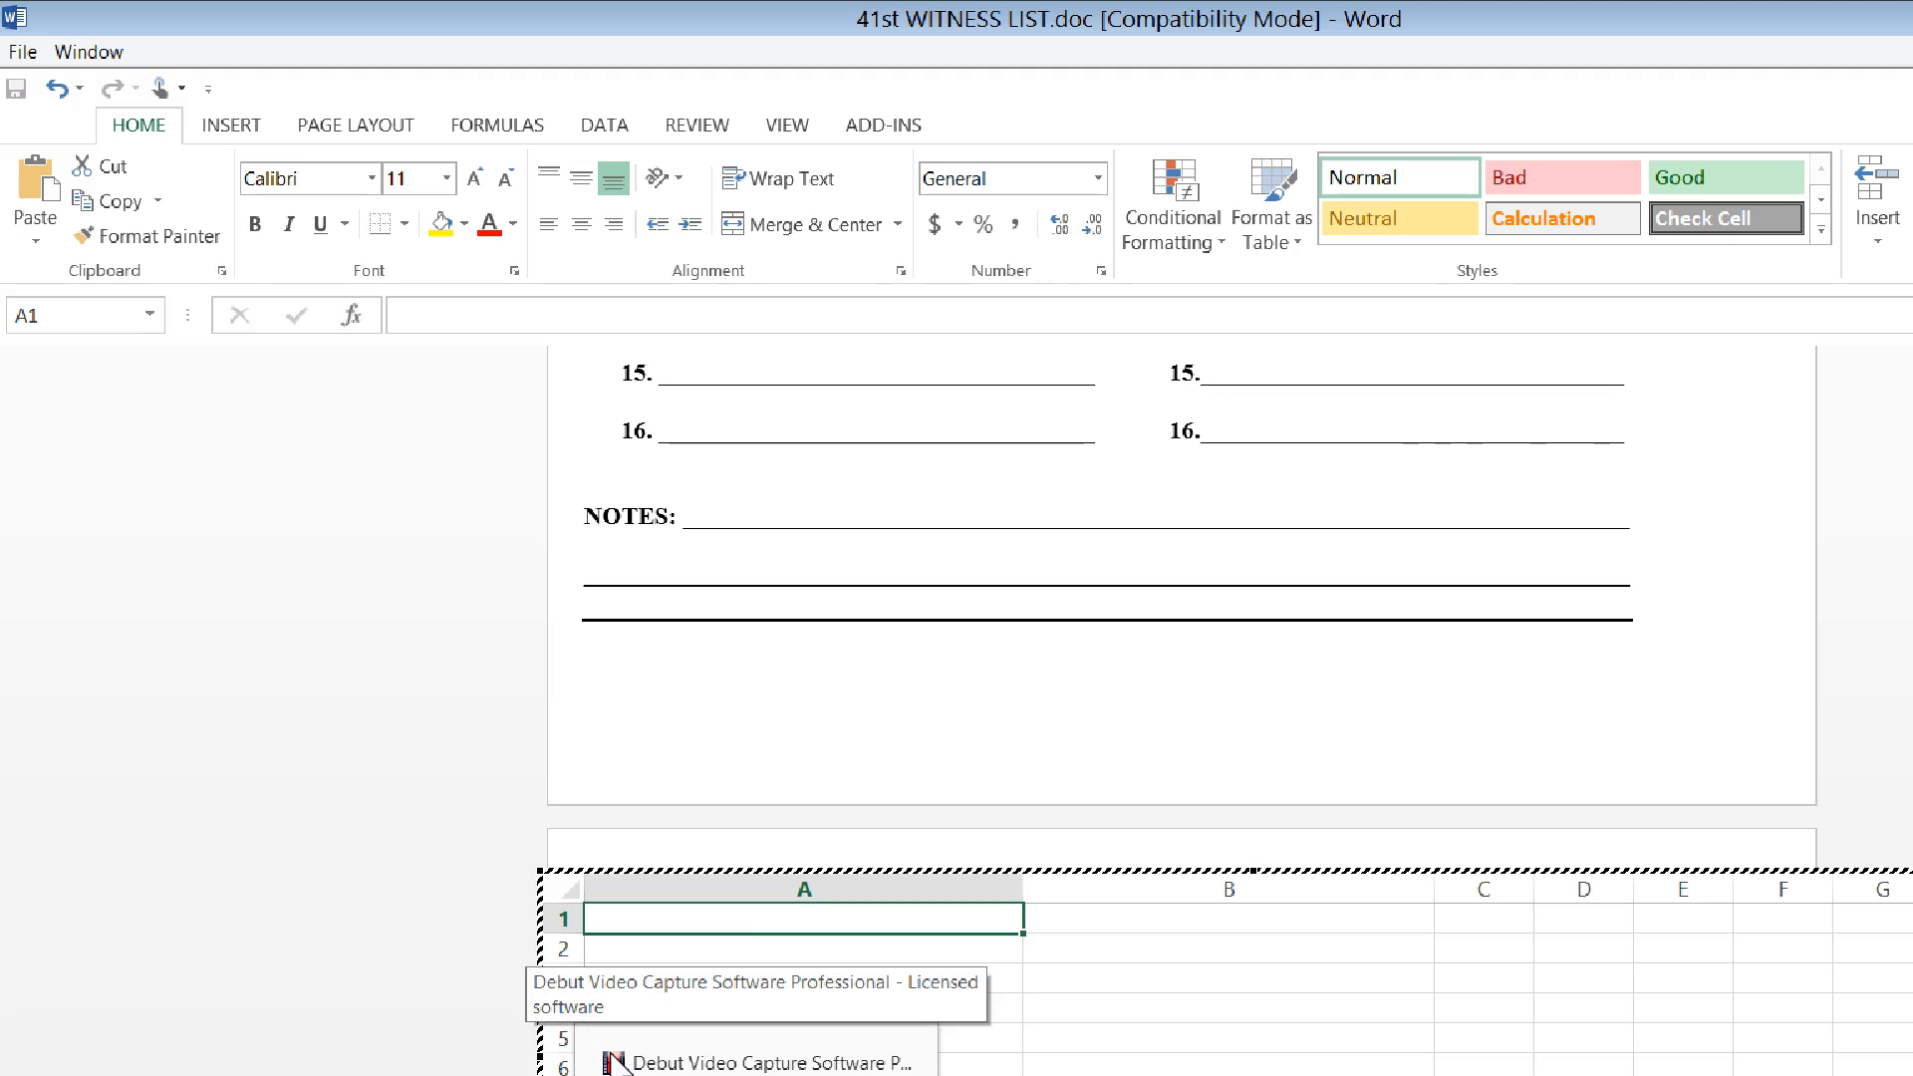